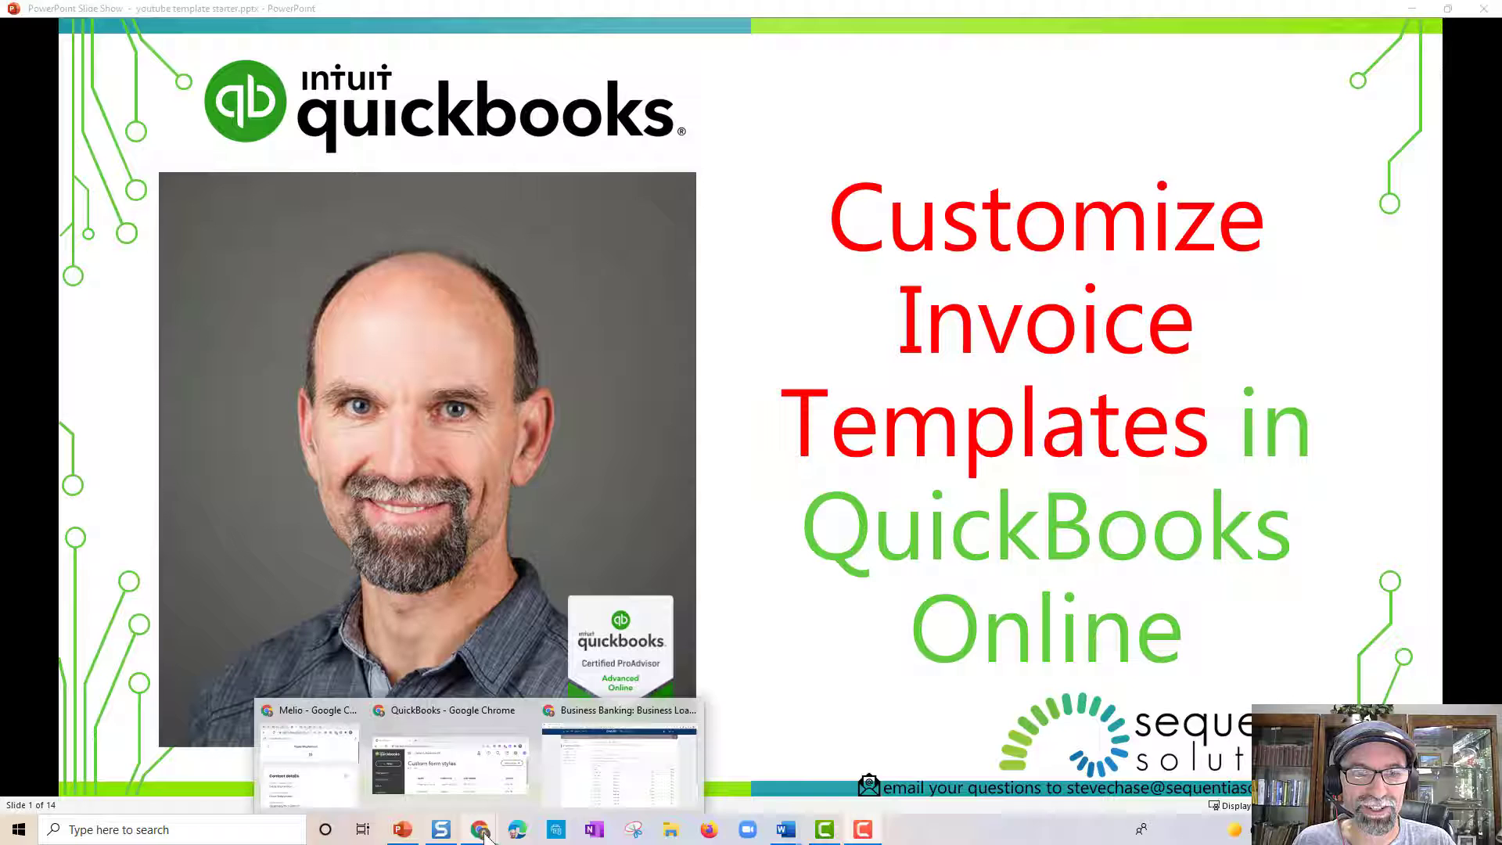
# Step: Bring the QuickBooks browser window showing Custom form styles in front of the PowerPoint slide
pyautogui.click(459, 757)
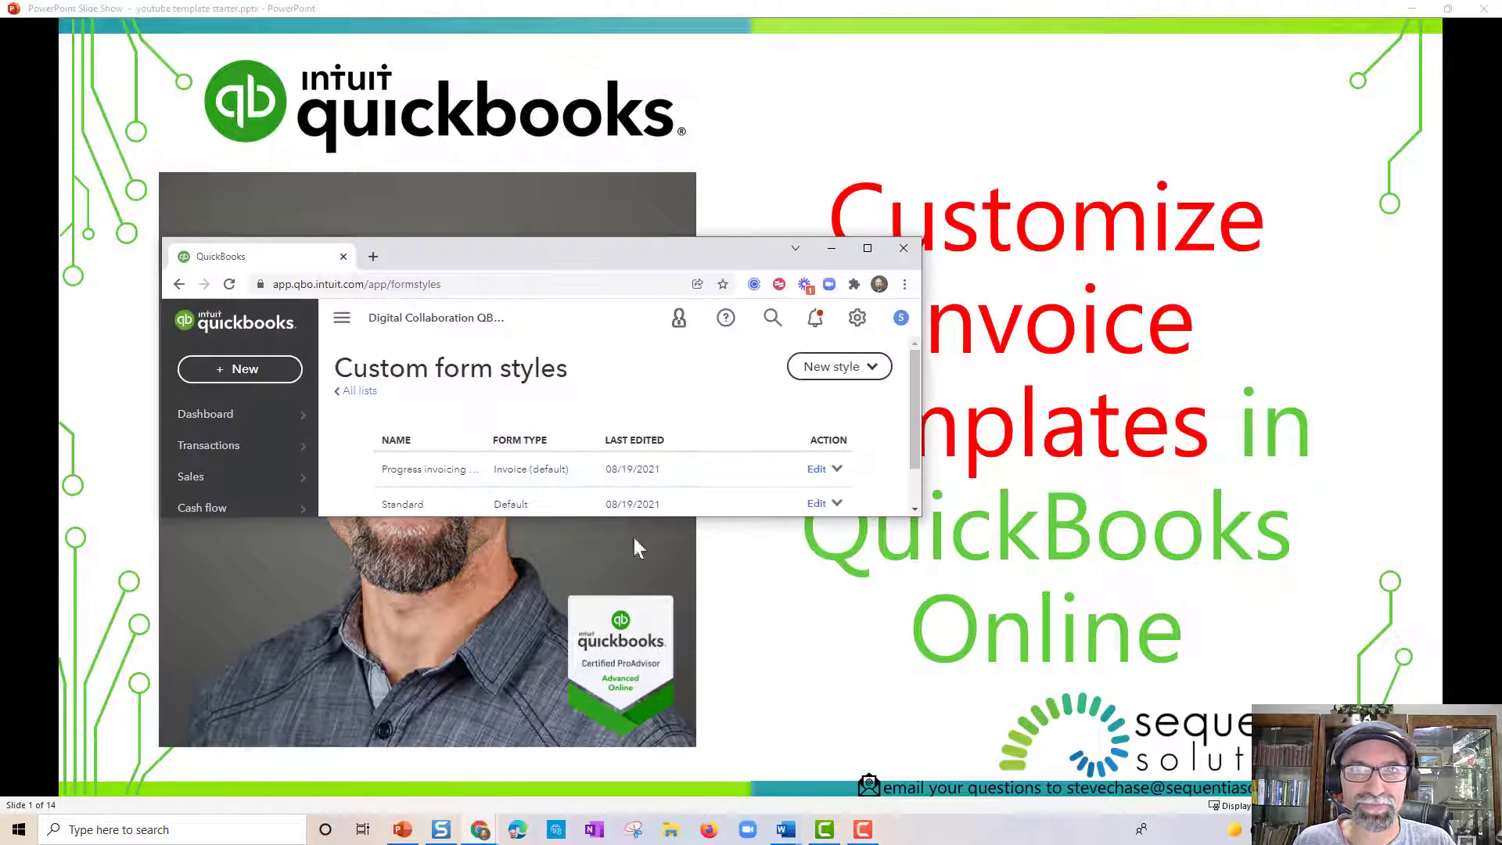
# Step: Maximize QuickBooks, go to Custom form styles from the gear menu, and view the New style options
pyautogui.click(865, 249)
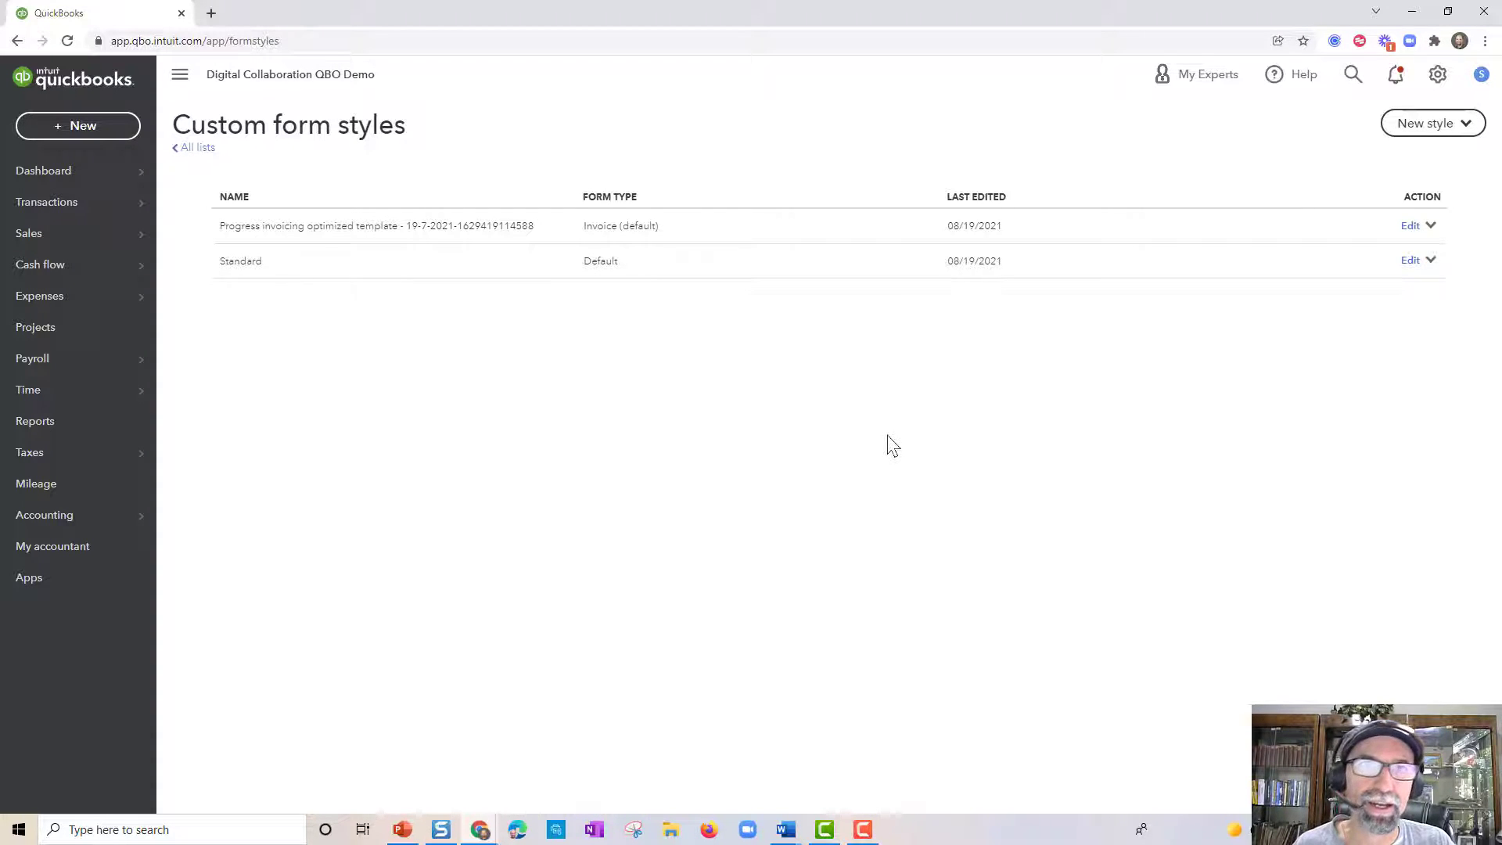
pyautogui.click(1439, 75)
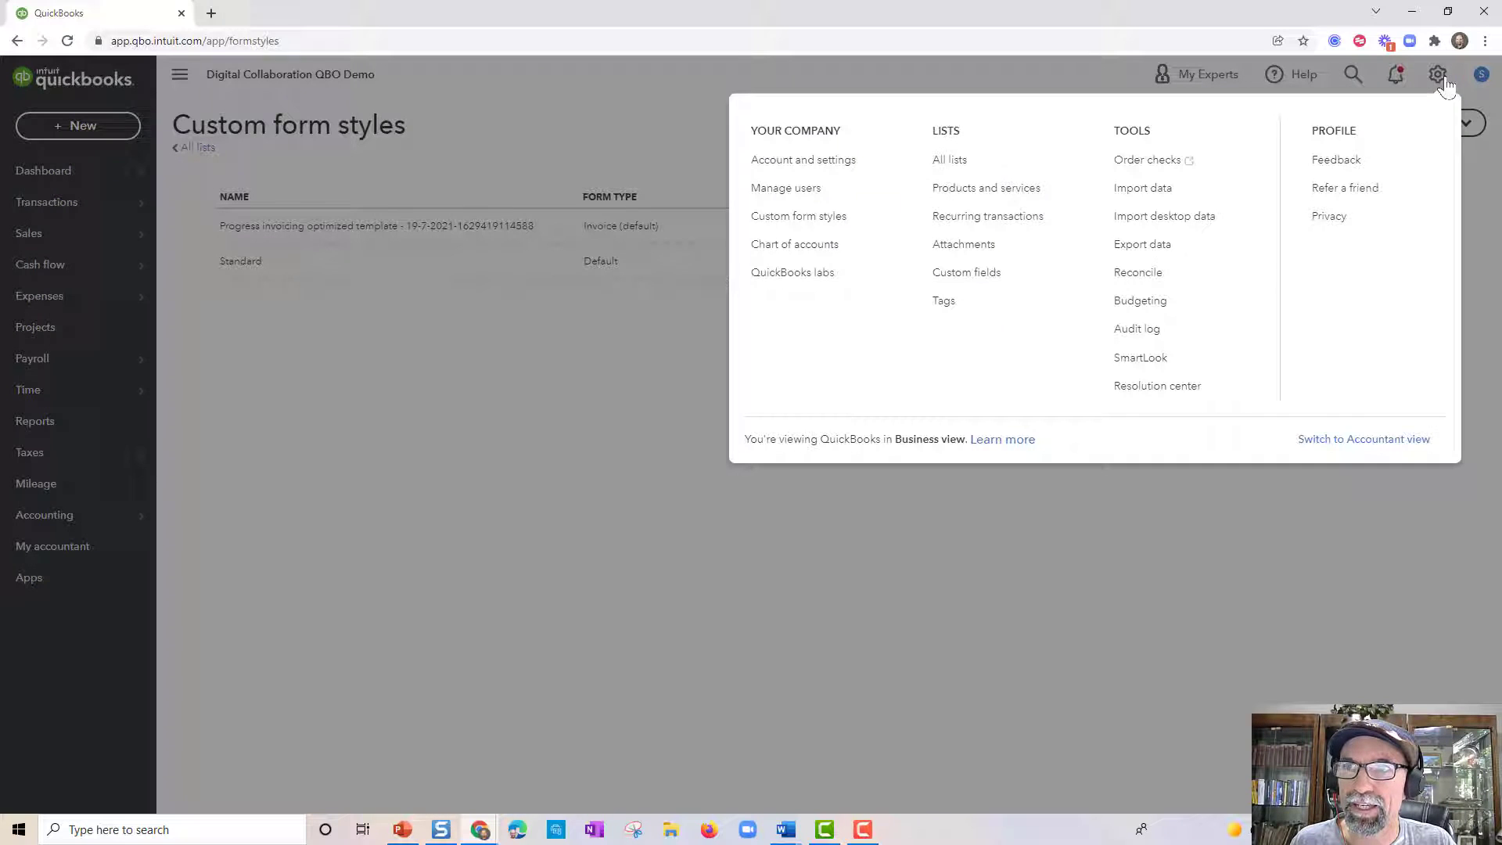
pyautogui.click(836, 226)
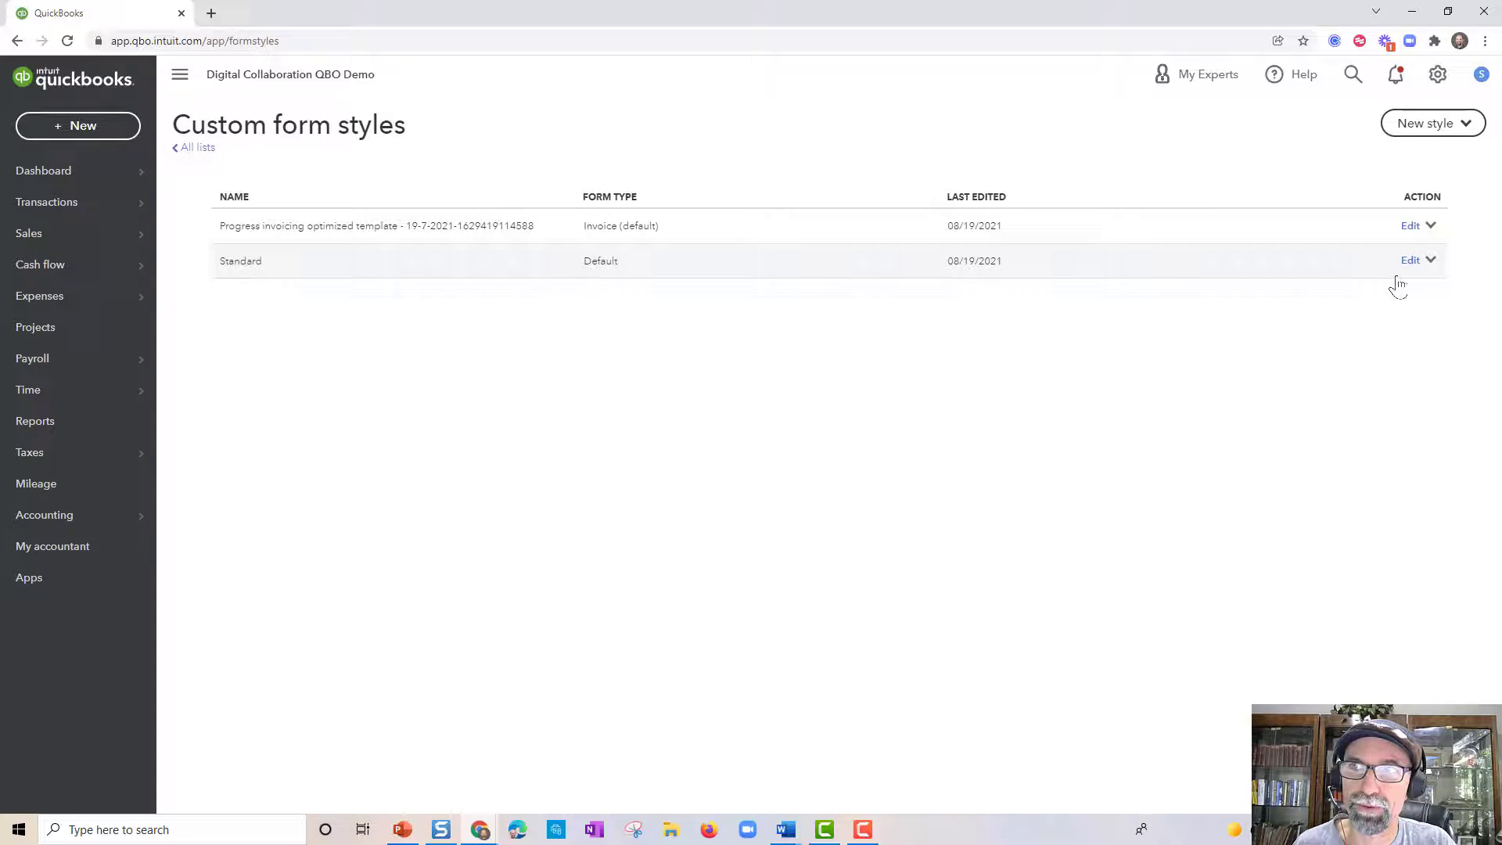
pyautogui.click(1438, 131)
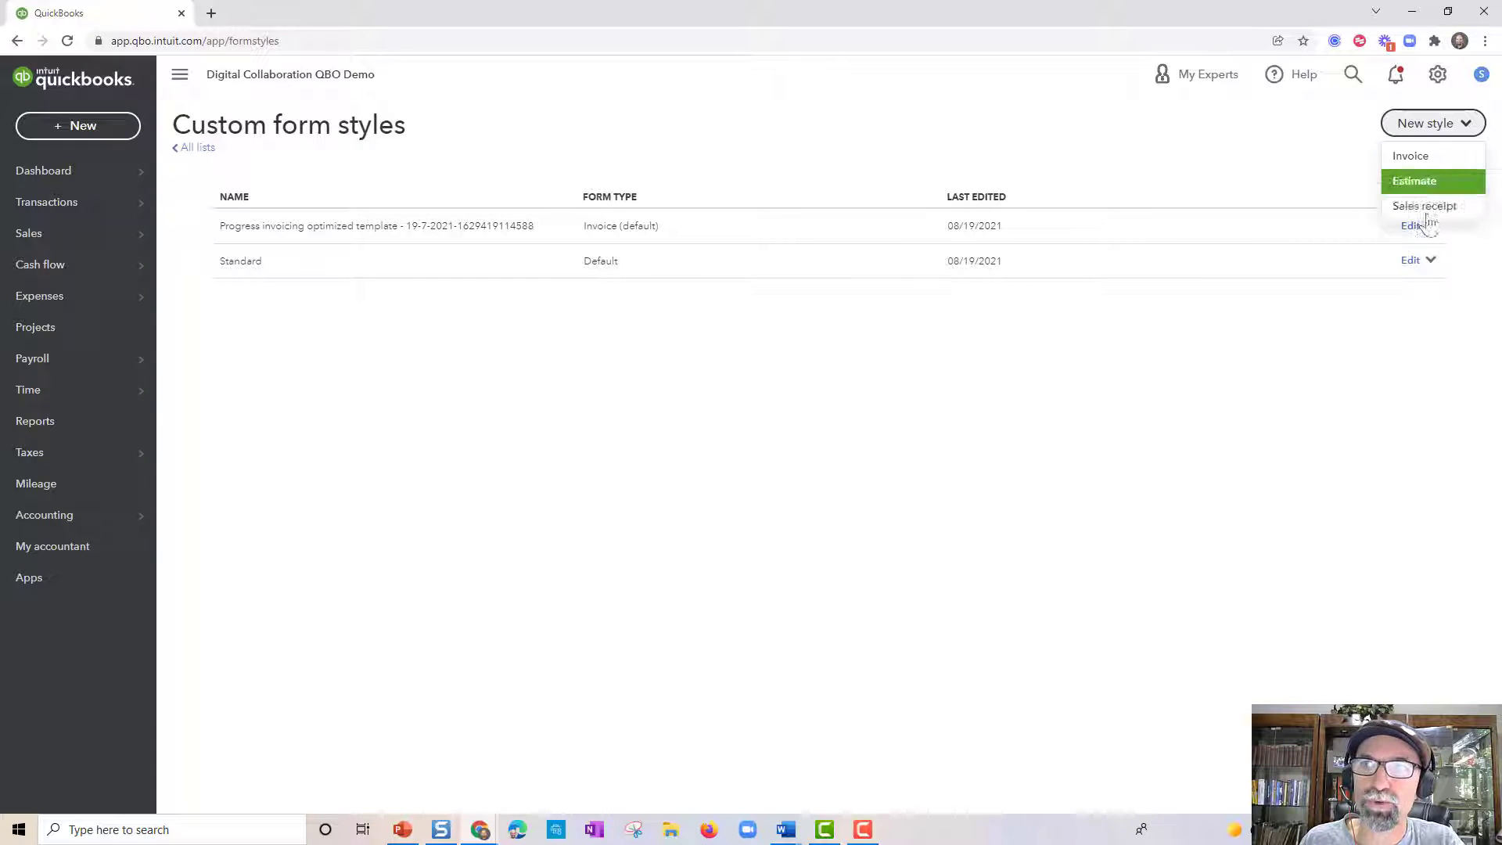
# Step: Create a new blank invoice, #1110-35 with Net 30 terms
pyautogui.click(84, 128)
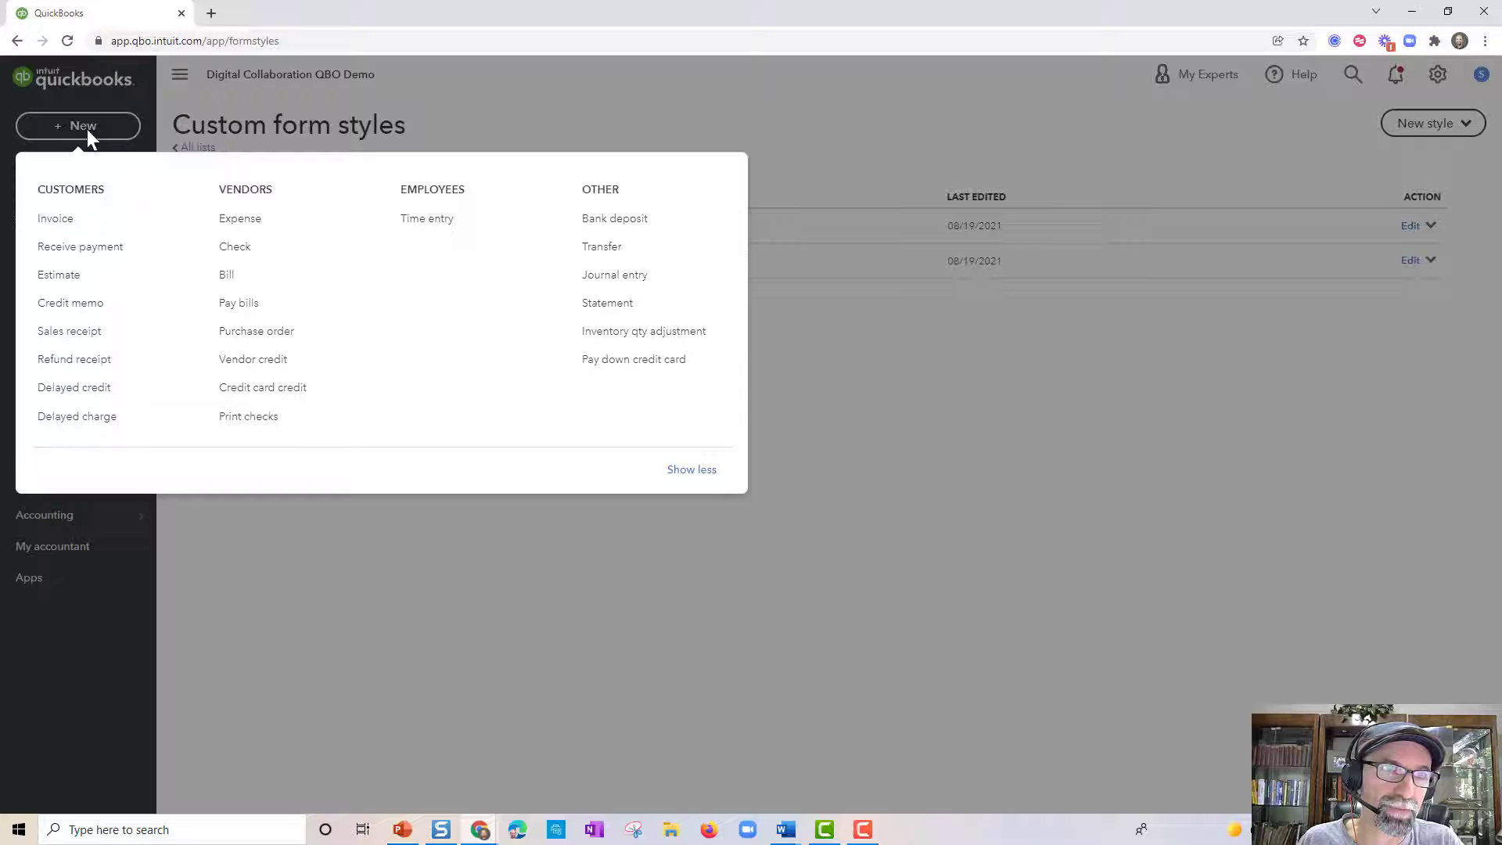
pyautogui.click(94, 220)
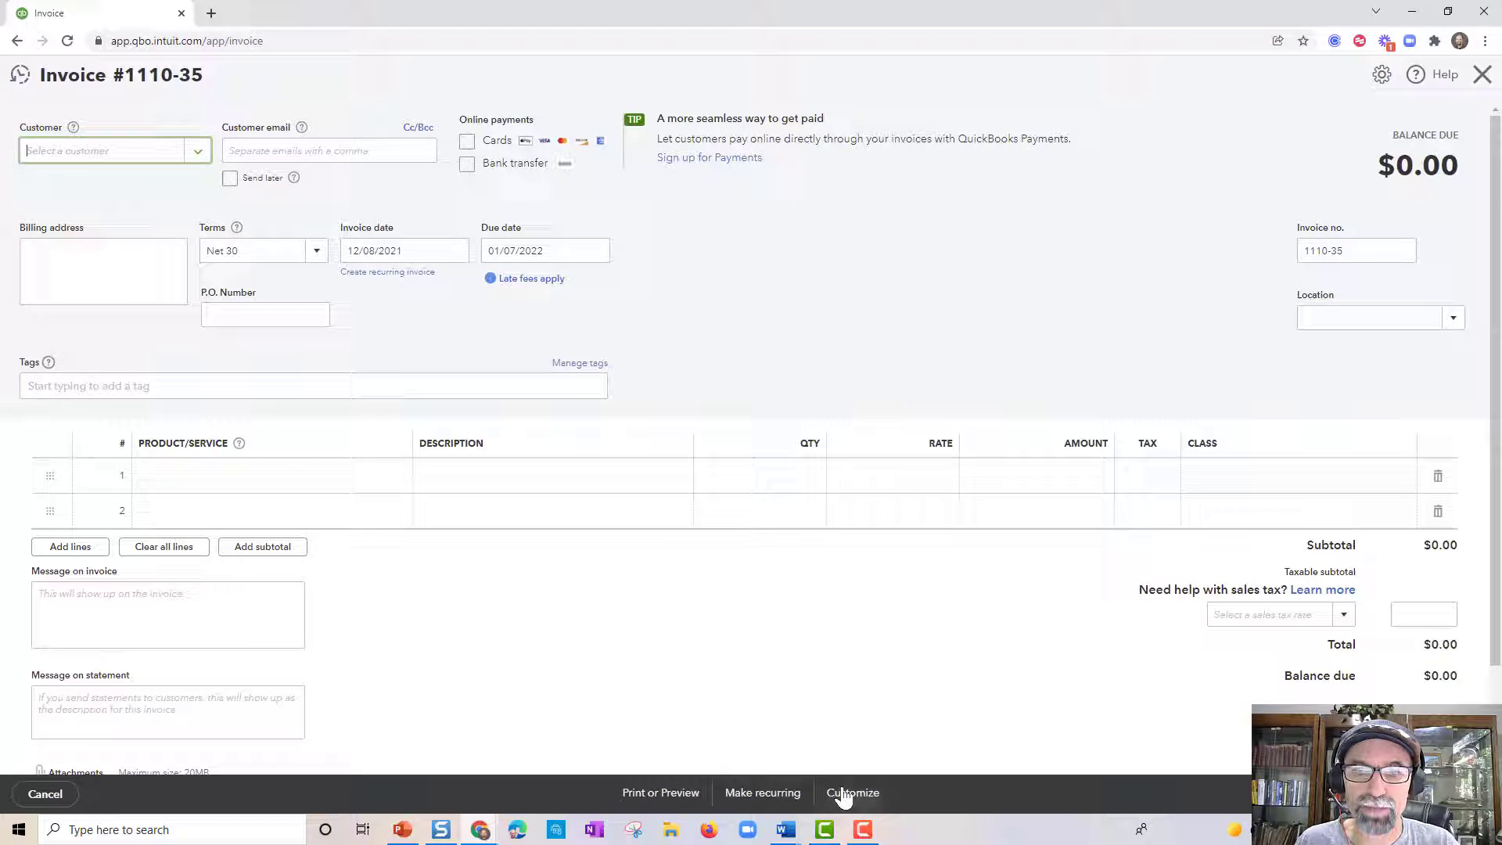
# Step: Apply the Standard form style to the new invoice and choose to edit that style
pyautogui.click(866, 807)
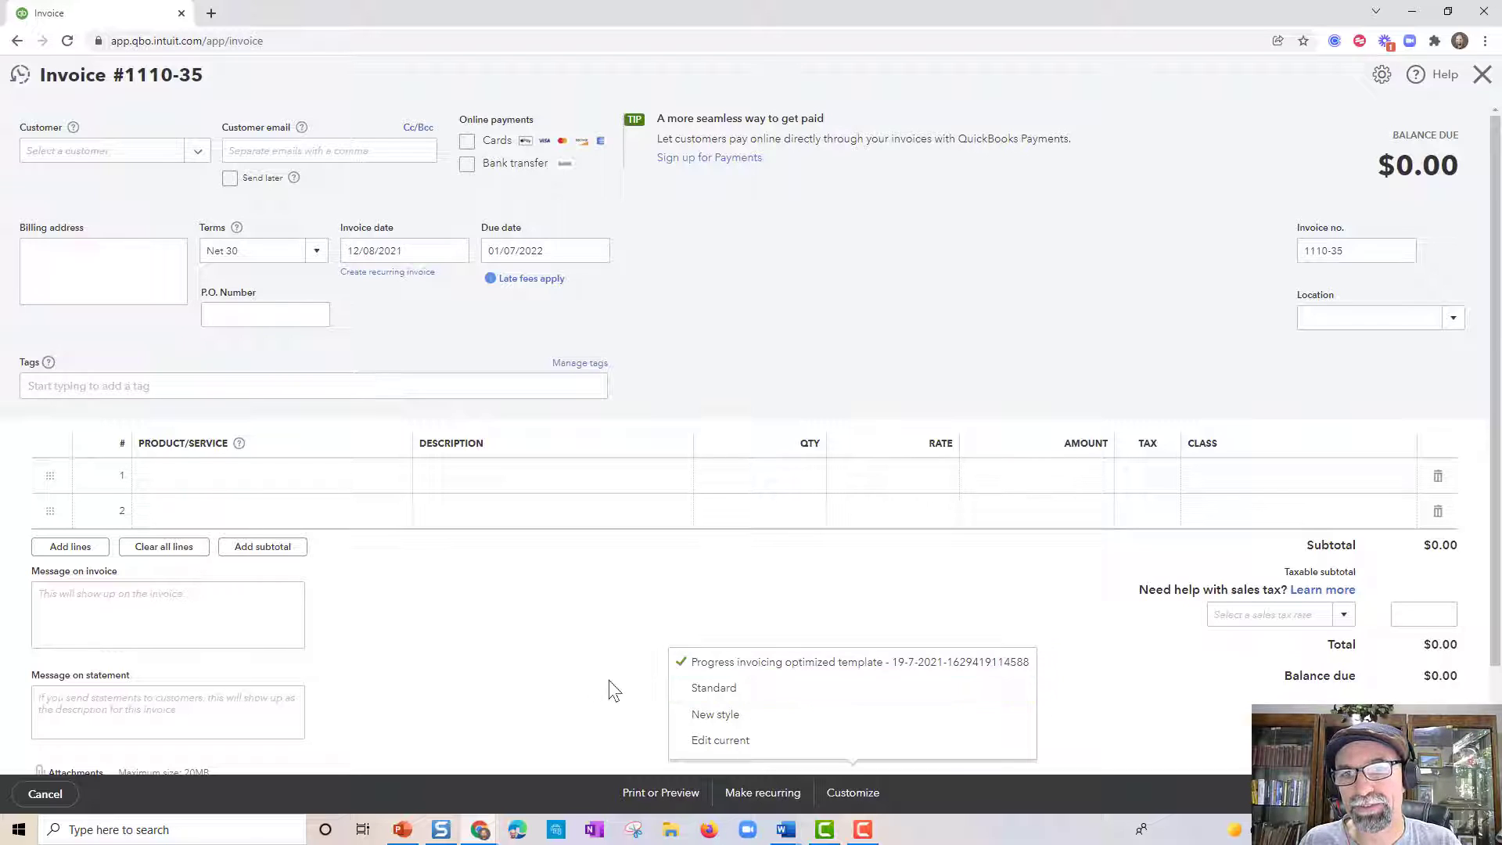
pyautogui.click(579, 689)
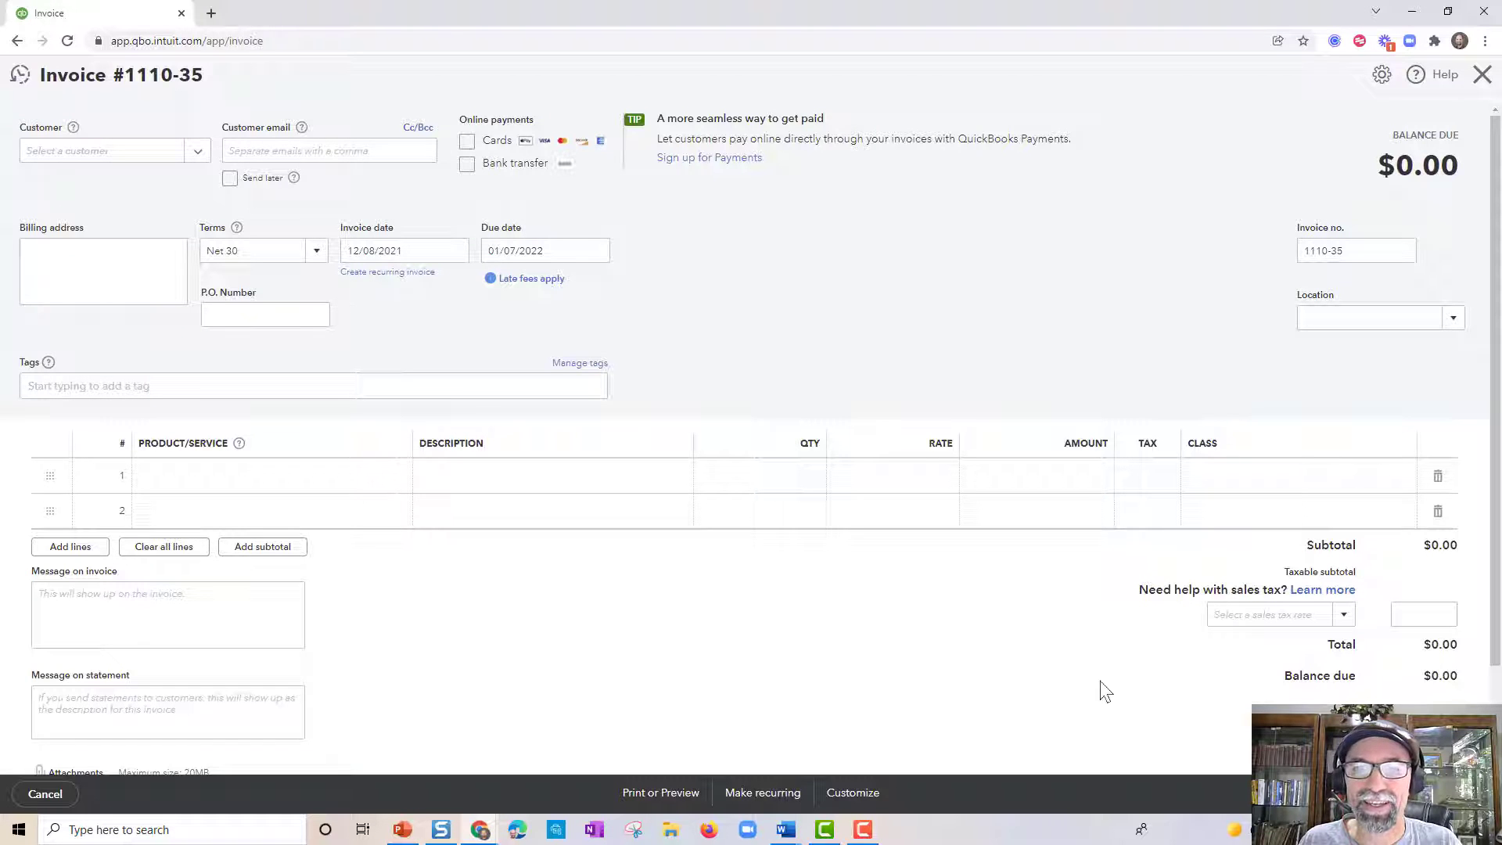
pyautogui.click(868, 797)
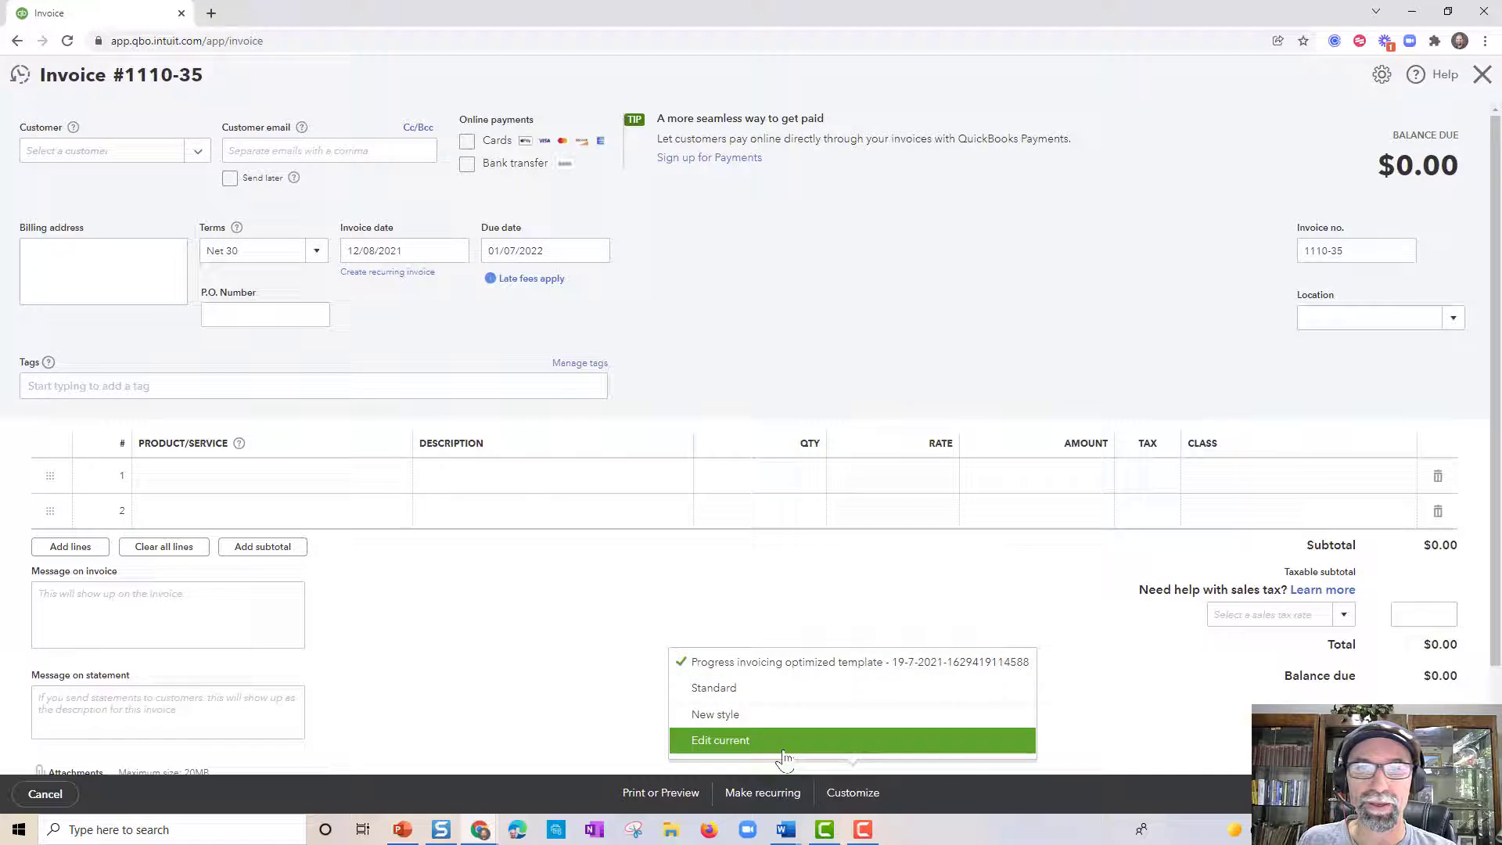
pyautogui.click(767, 698)
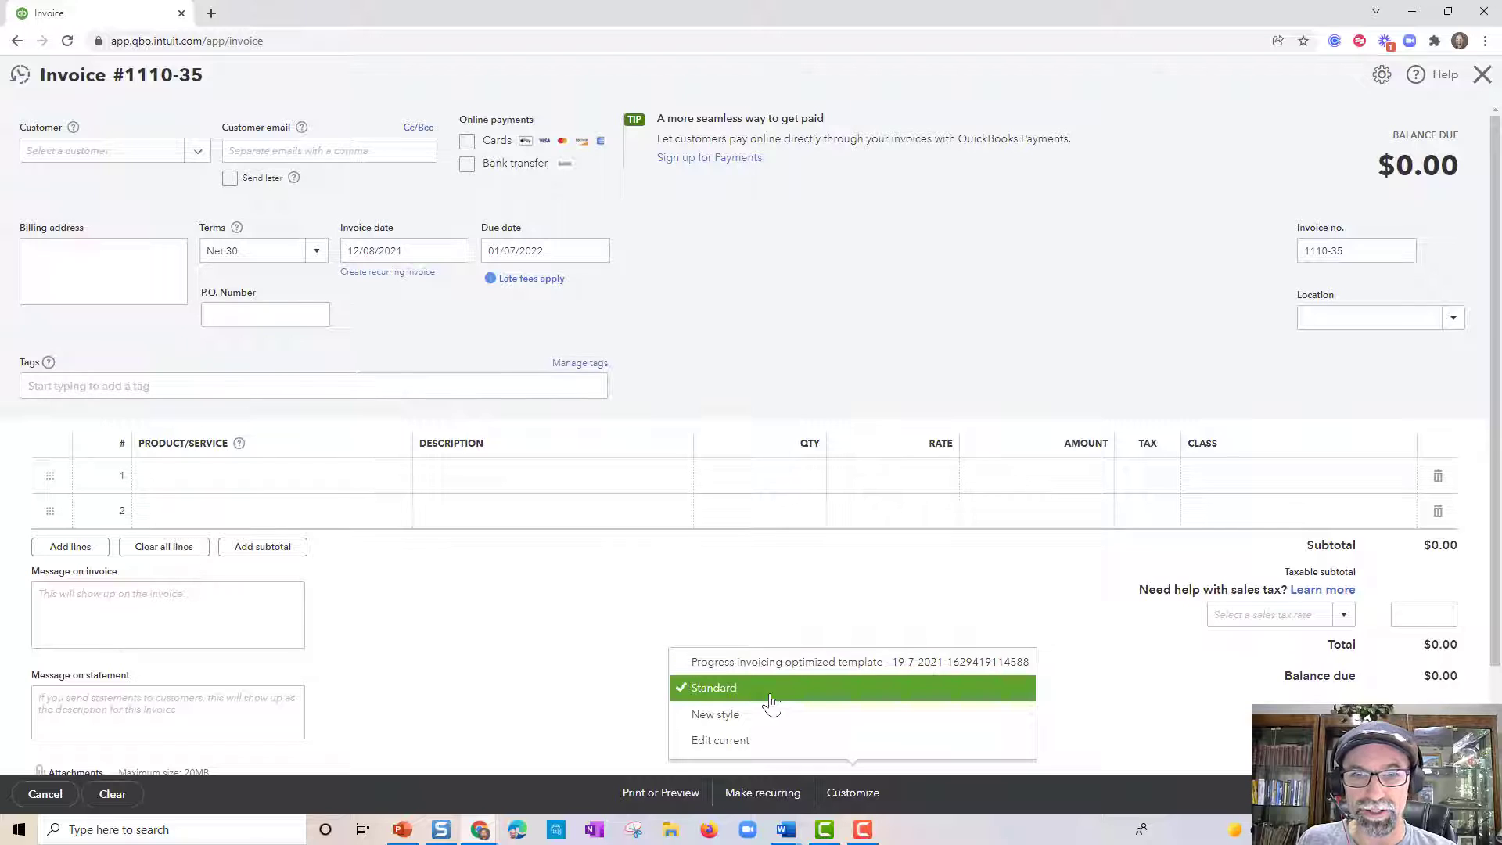
pyautogui.click(852, 792)
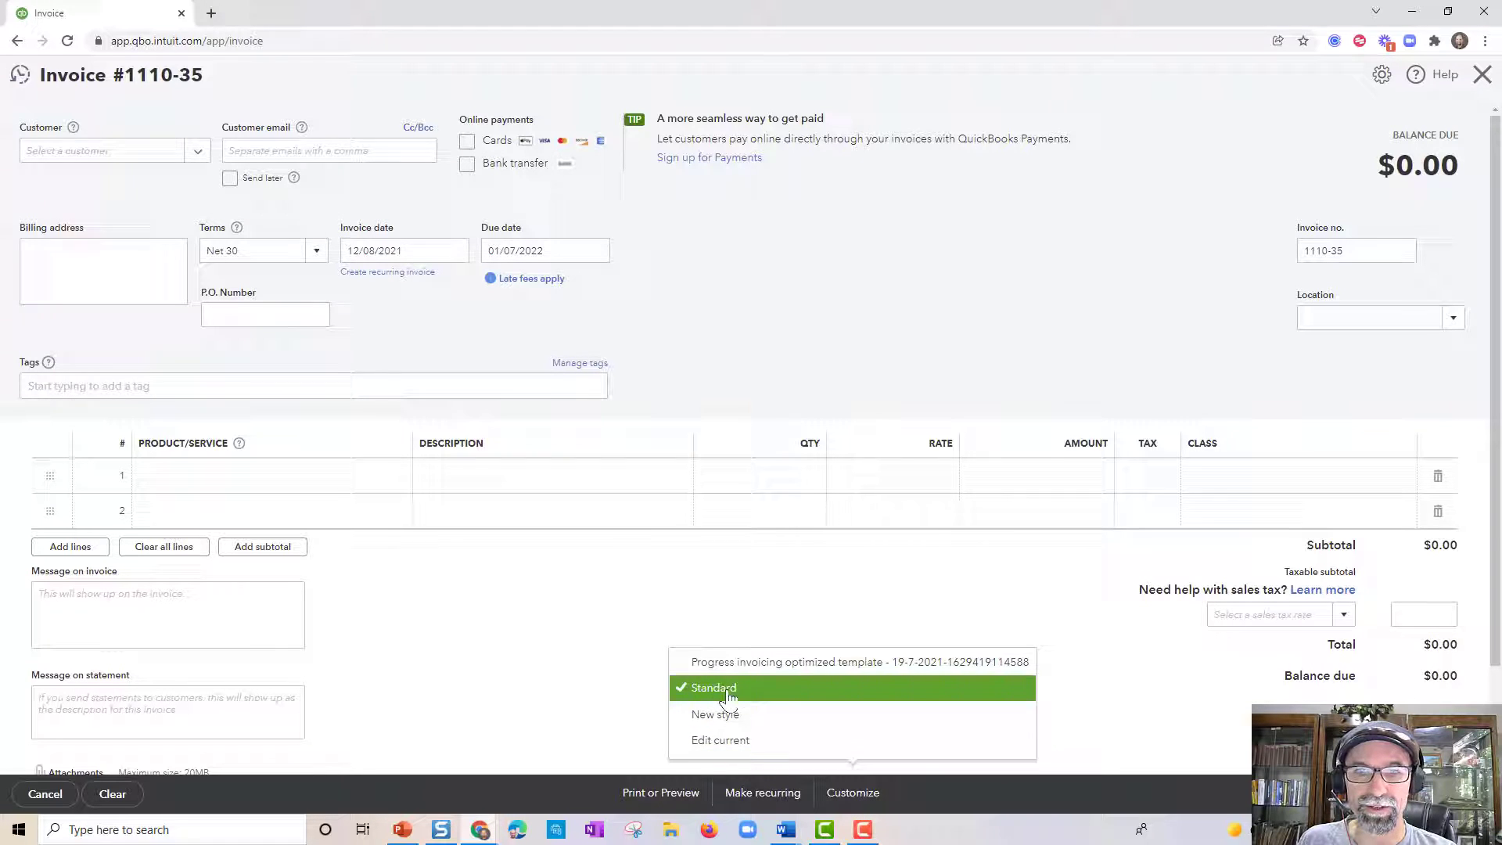
pyautogui.click(743, 740)
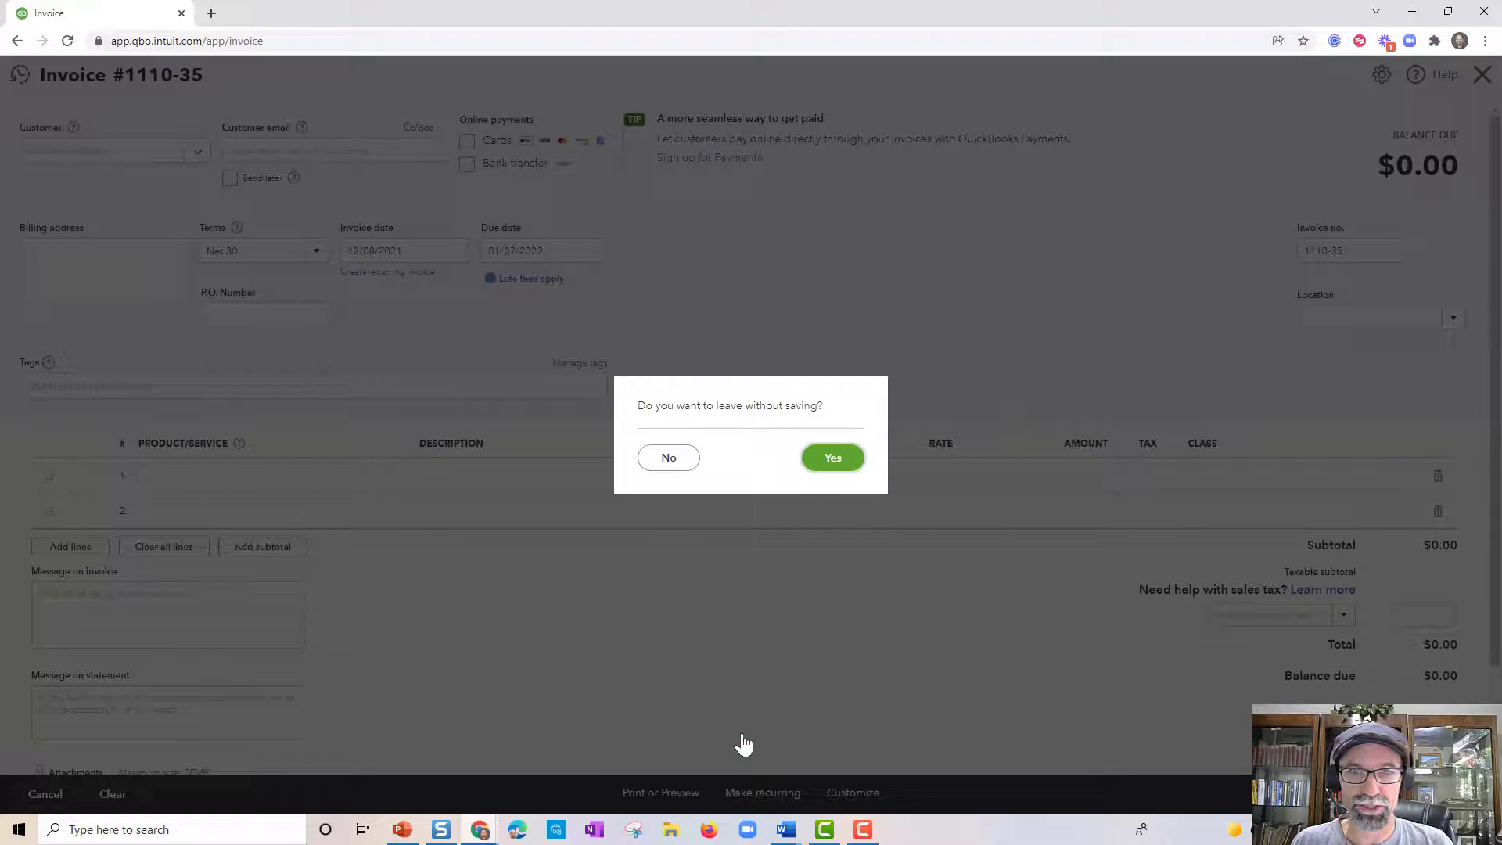
# Step: Leave the unsaved invoice and review the invoice email message, greeting options and reminder email
pyautogui.click(832, 459)
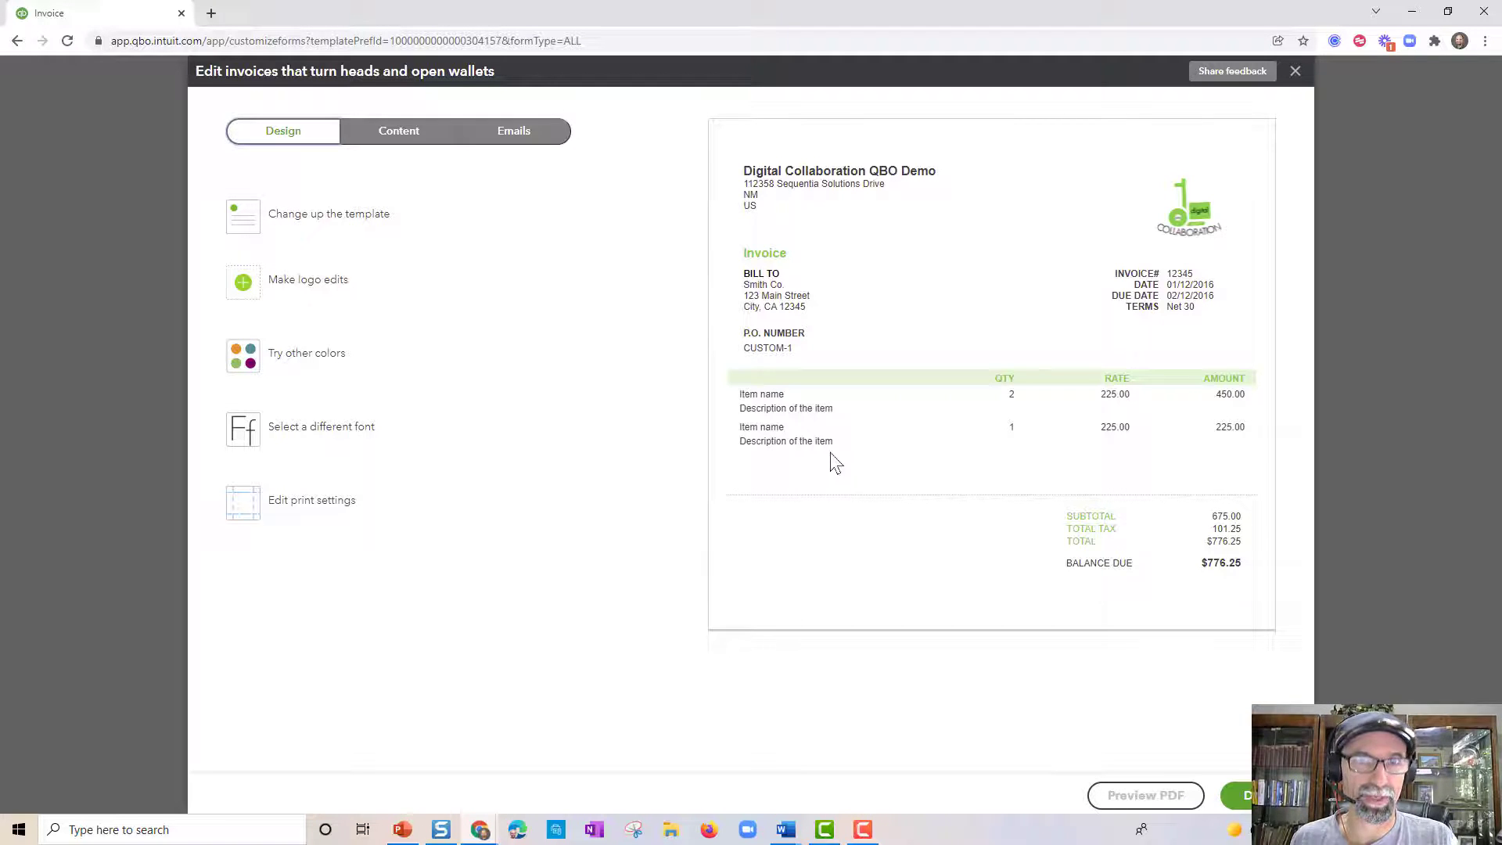
pyautogui.click(513, 133)
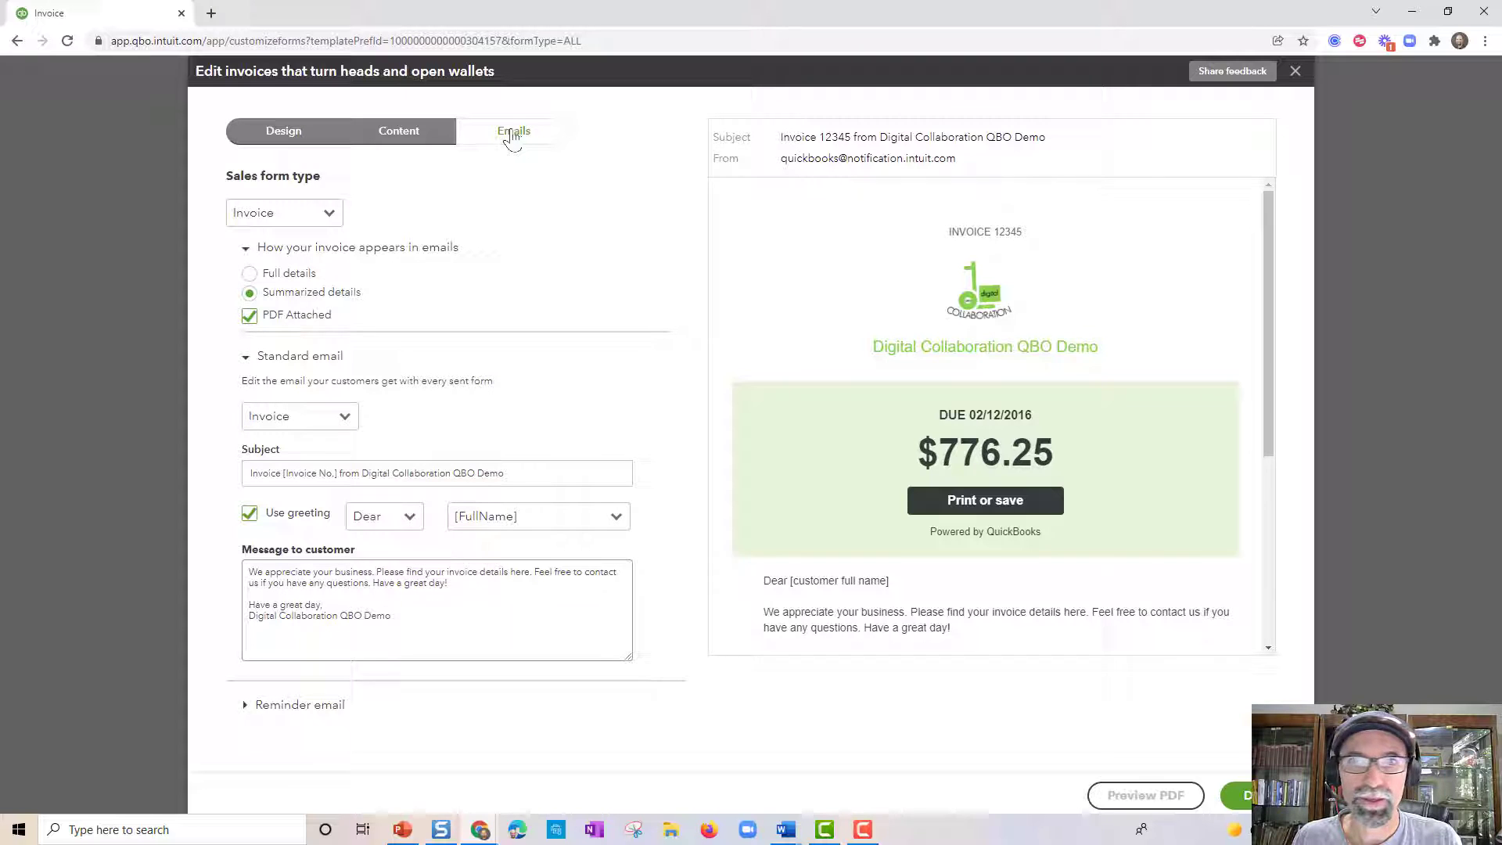
pyautogui.moveTo(450, 622); pyautogui.dragTo(227, 583)
pyautogui.click(451, 615)
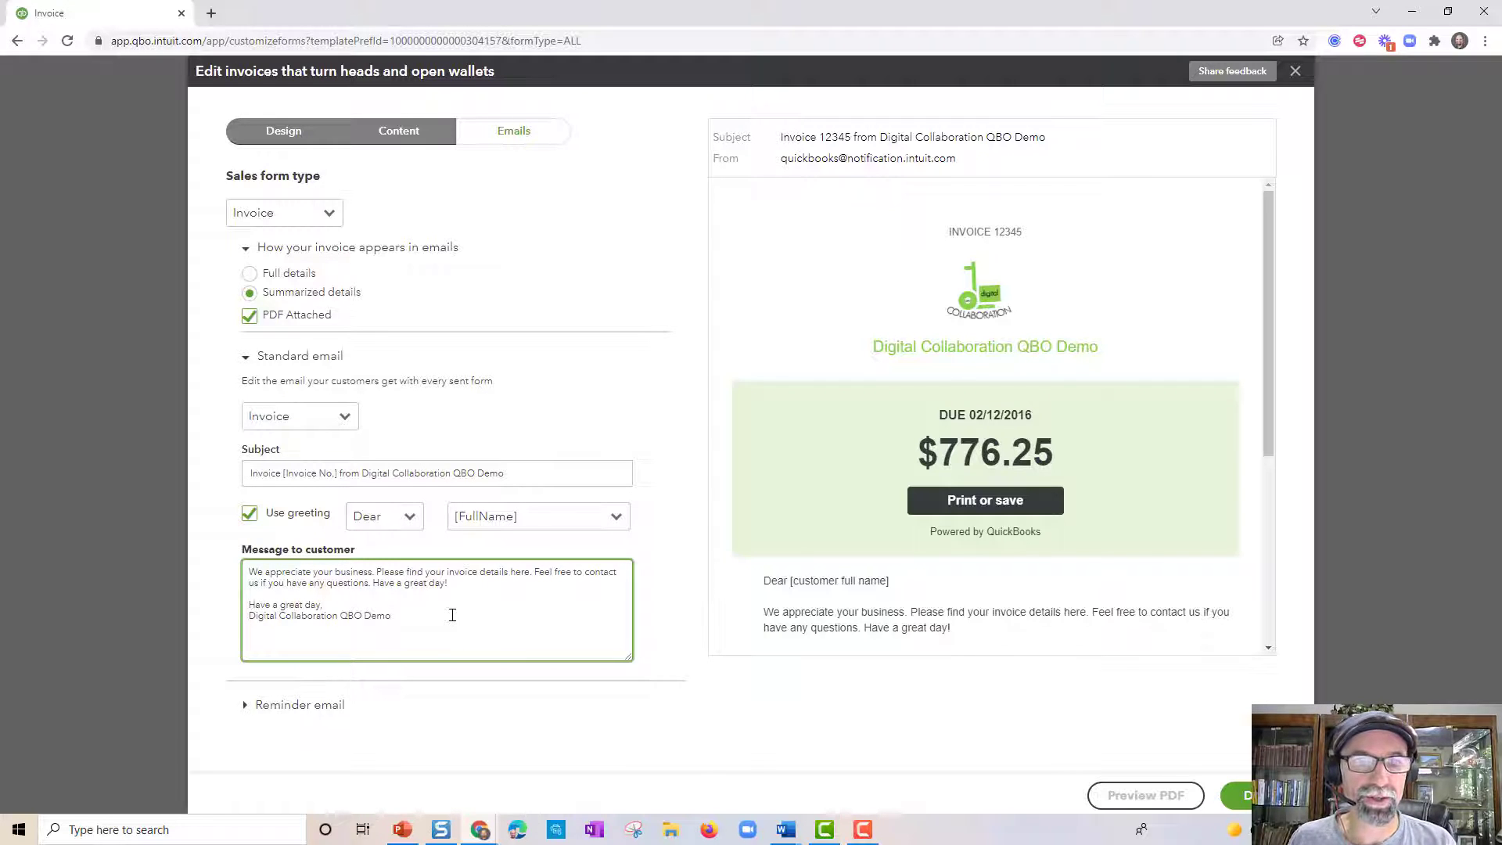
pyautogui.click(586, 519)
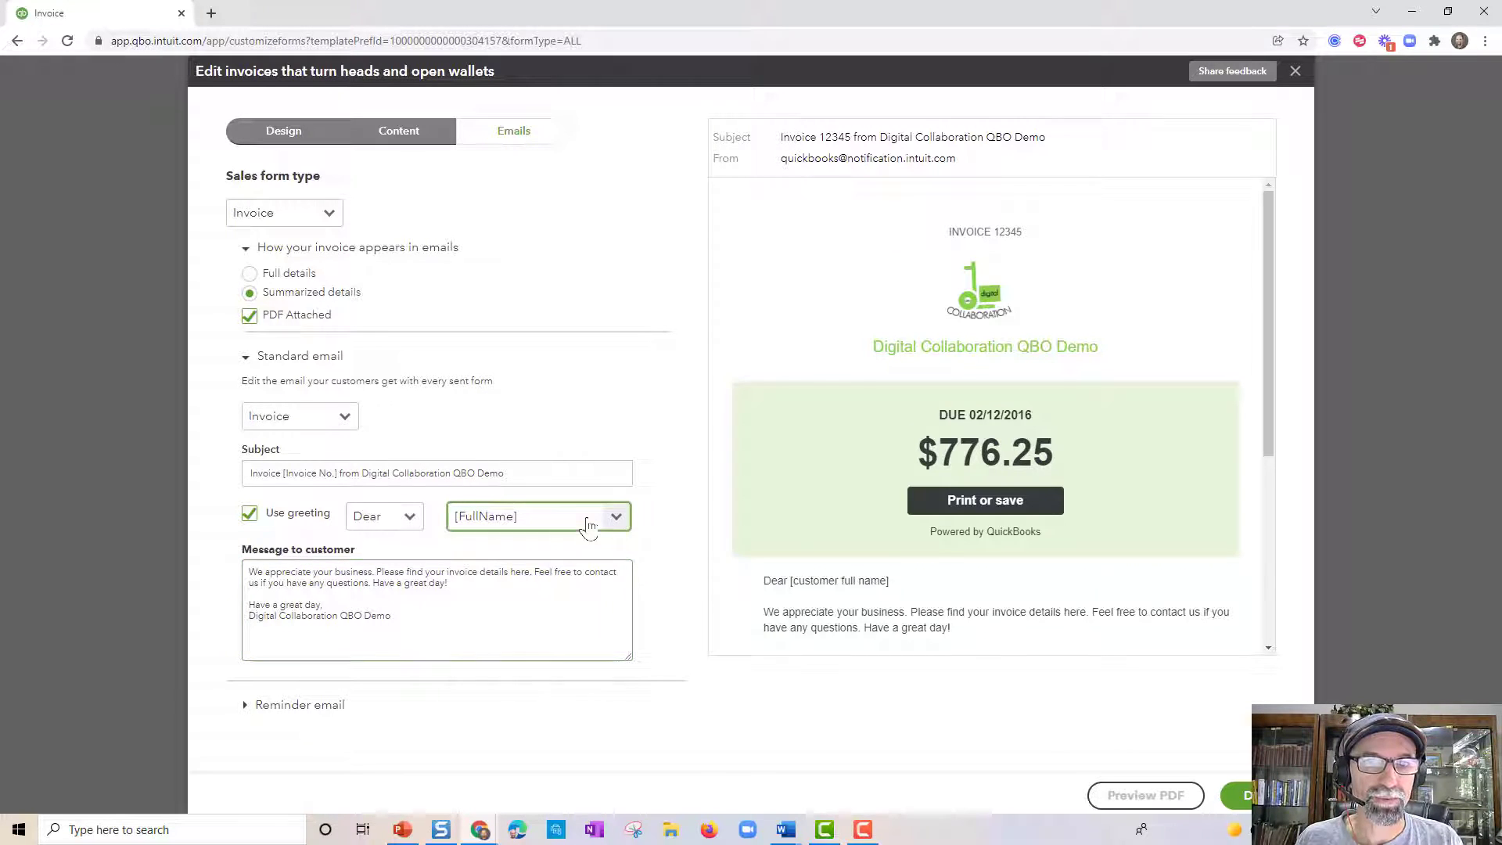
pyautogui.click(362, 700)
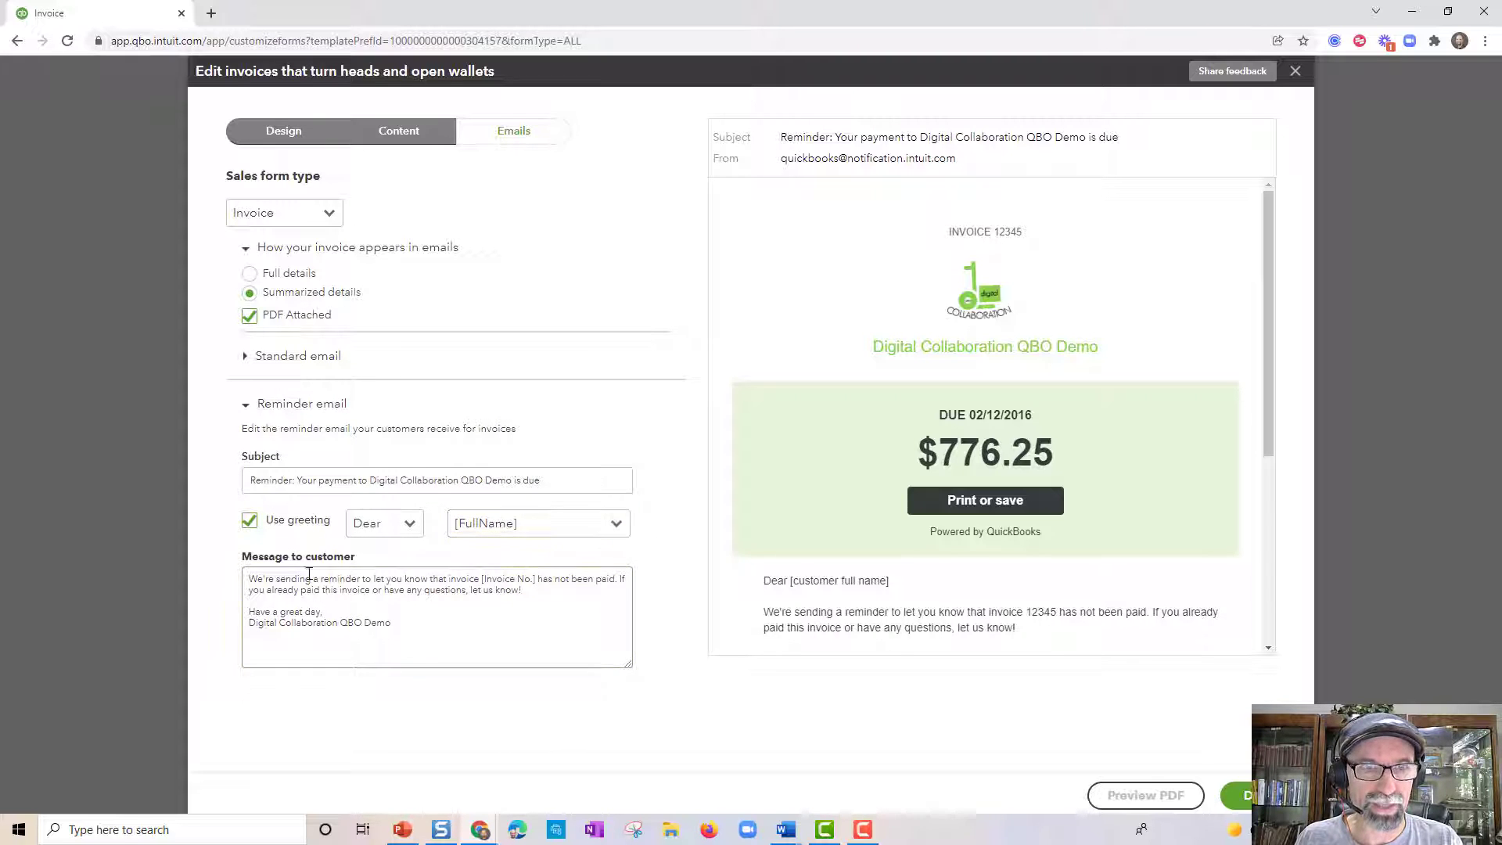
pyautogui.click(334, 579)
pyautogui.doubleClick(338, 580)
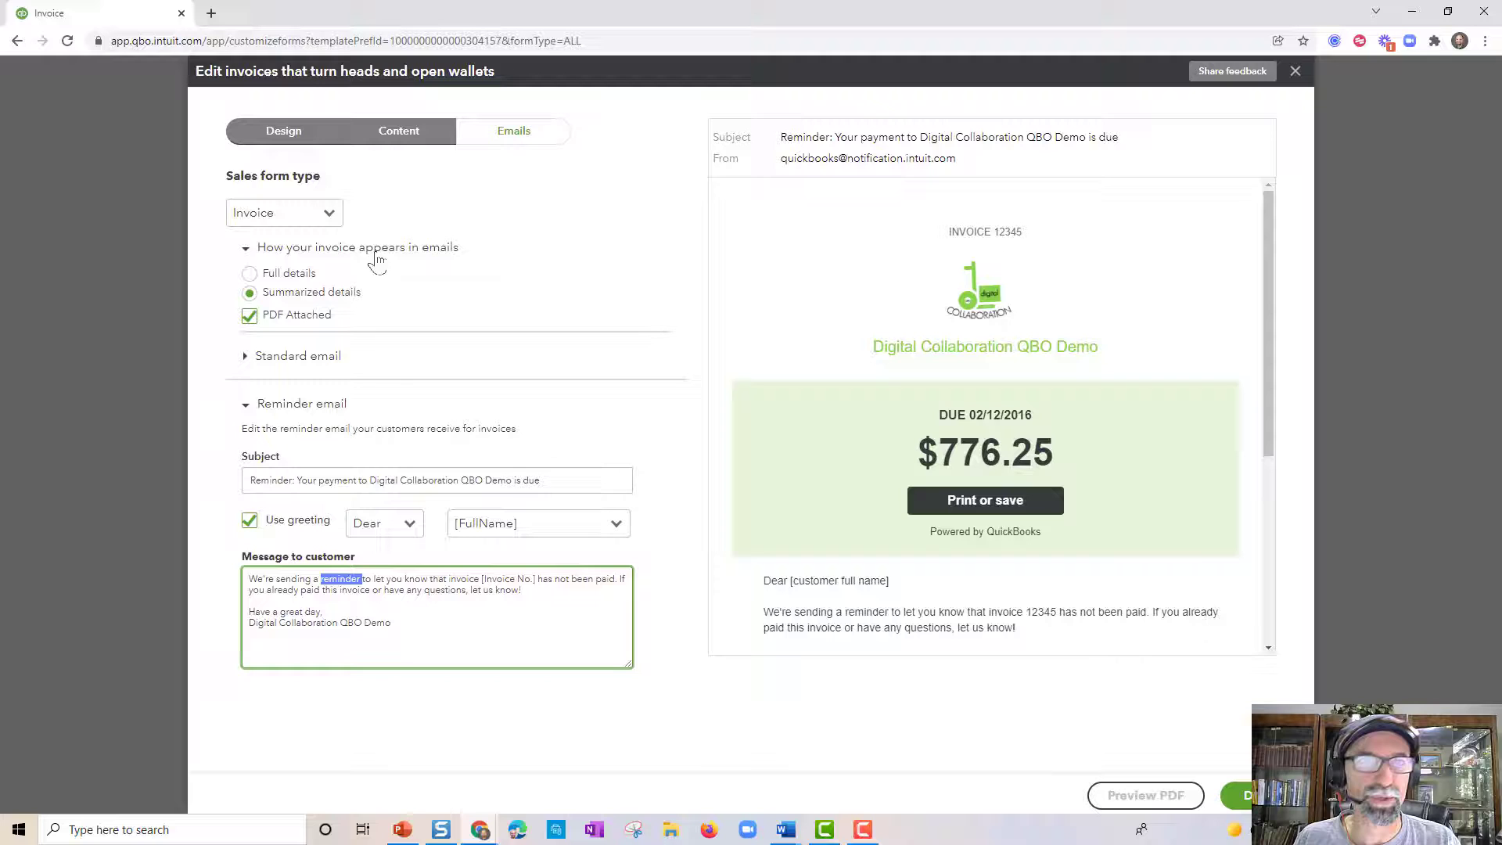
# Step: Compare full and summarized email details, keeping Summarized details for the Invoice form type
pyautogui.click(249, 273)
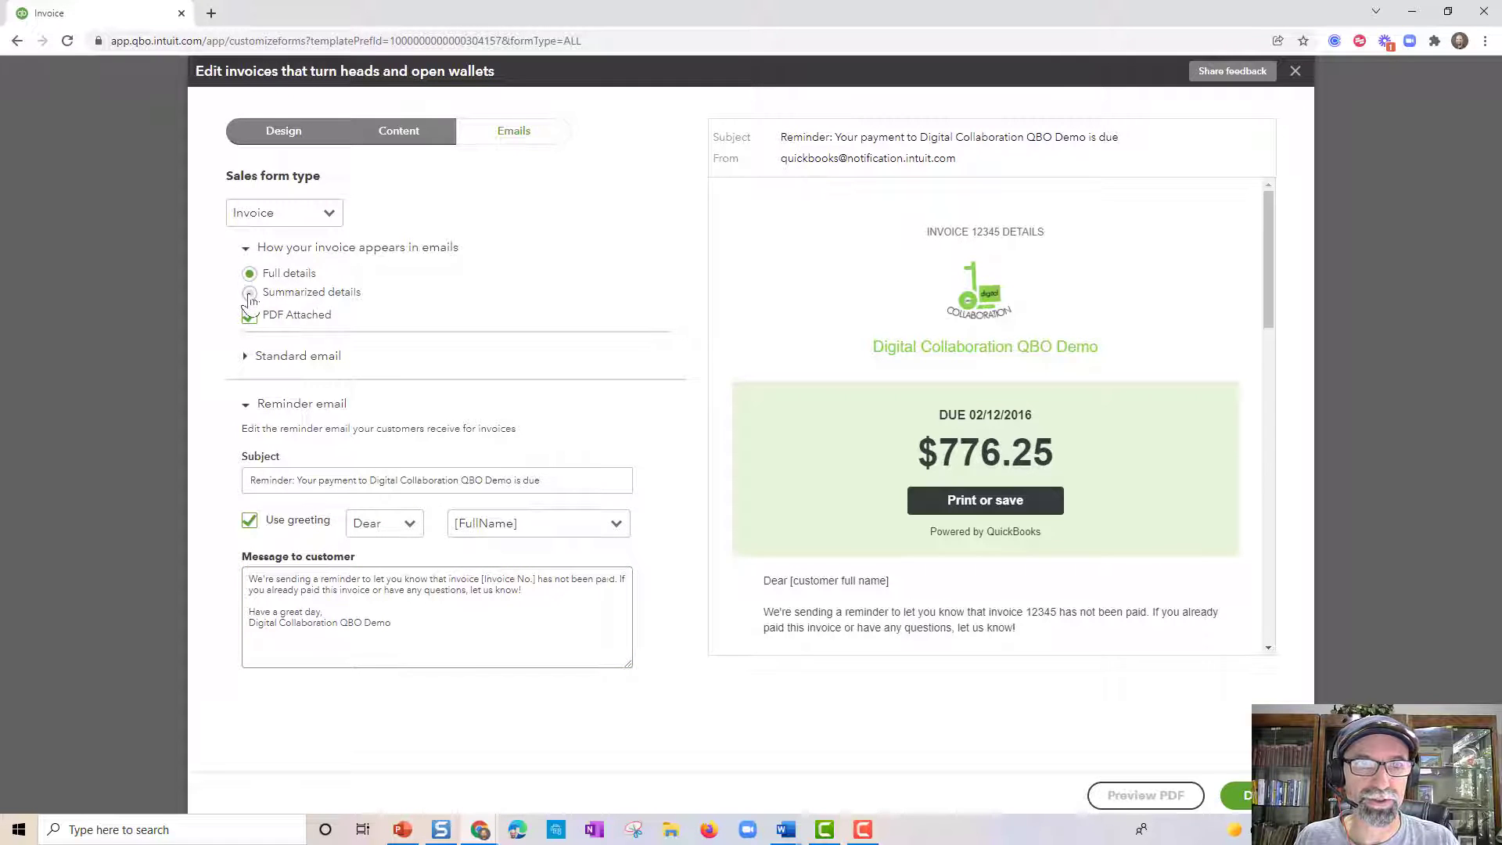
pyautogui.scroll(-5, 984, 387)
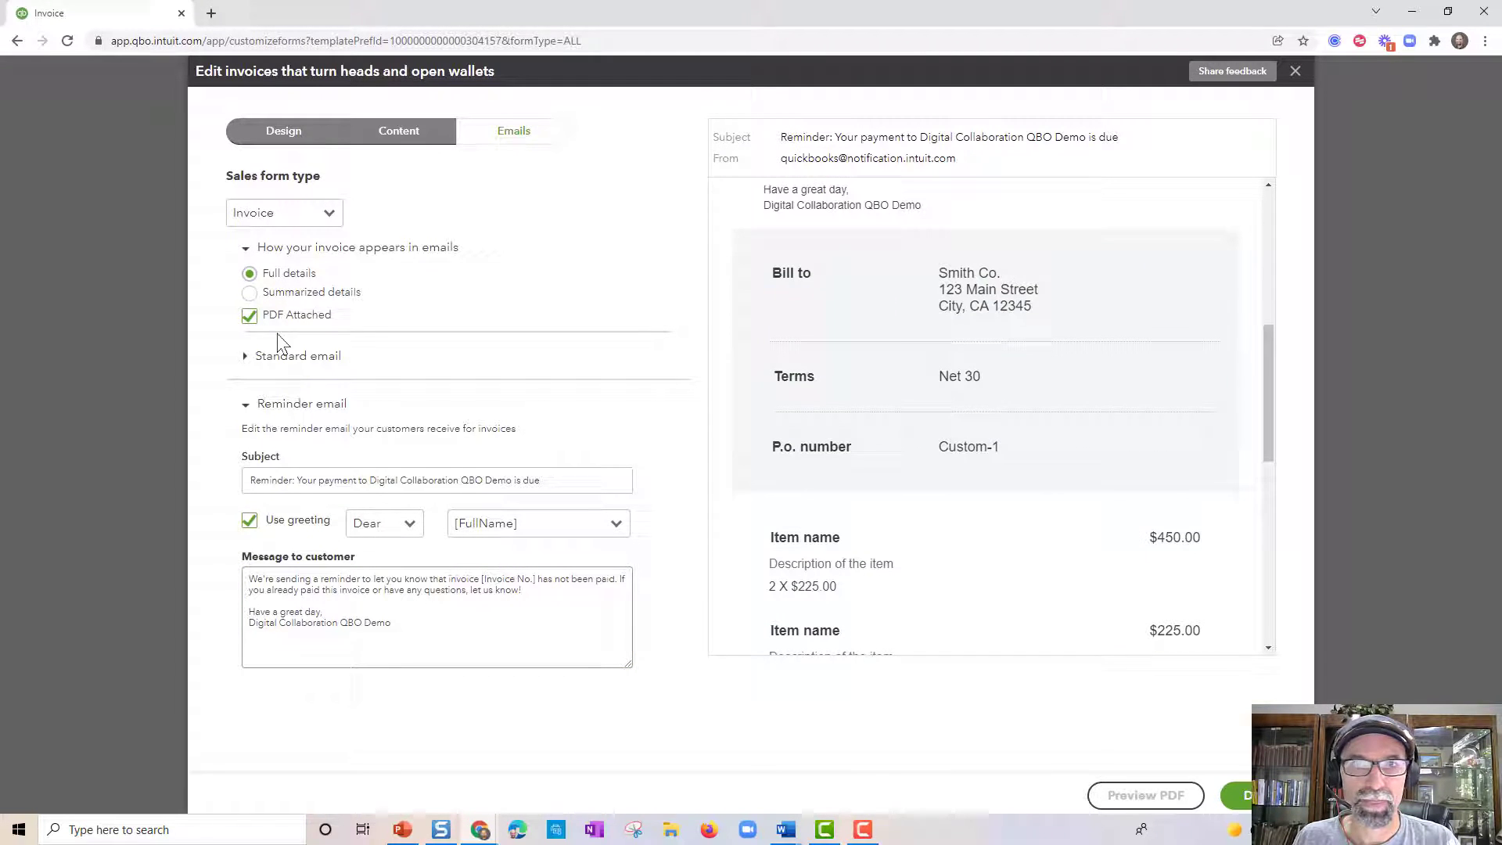
pyautogui.click(249, 294)
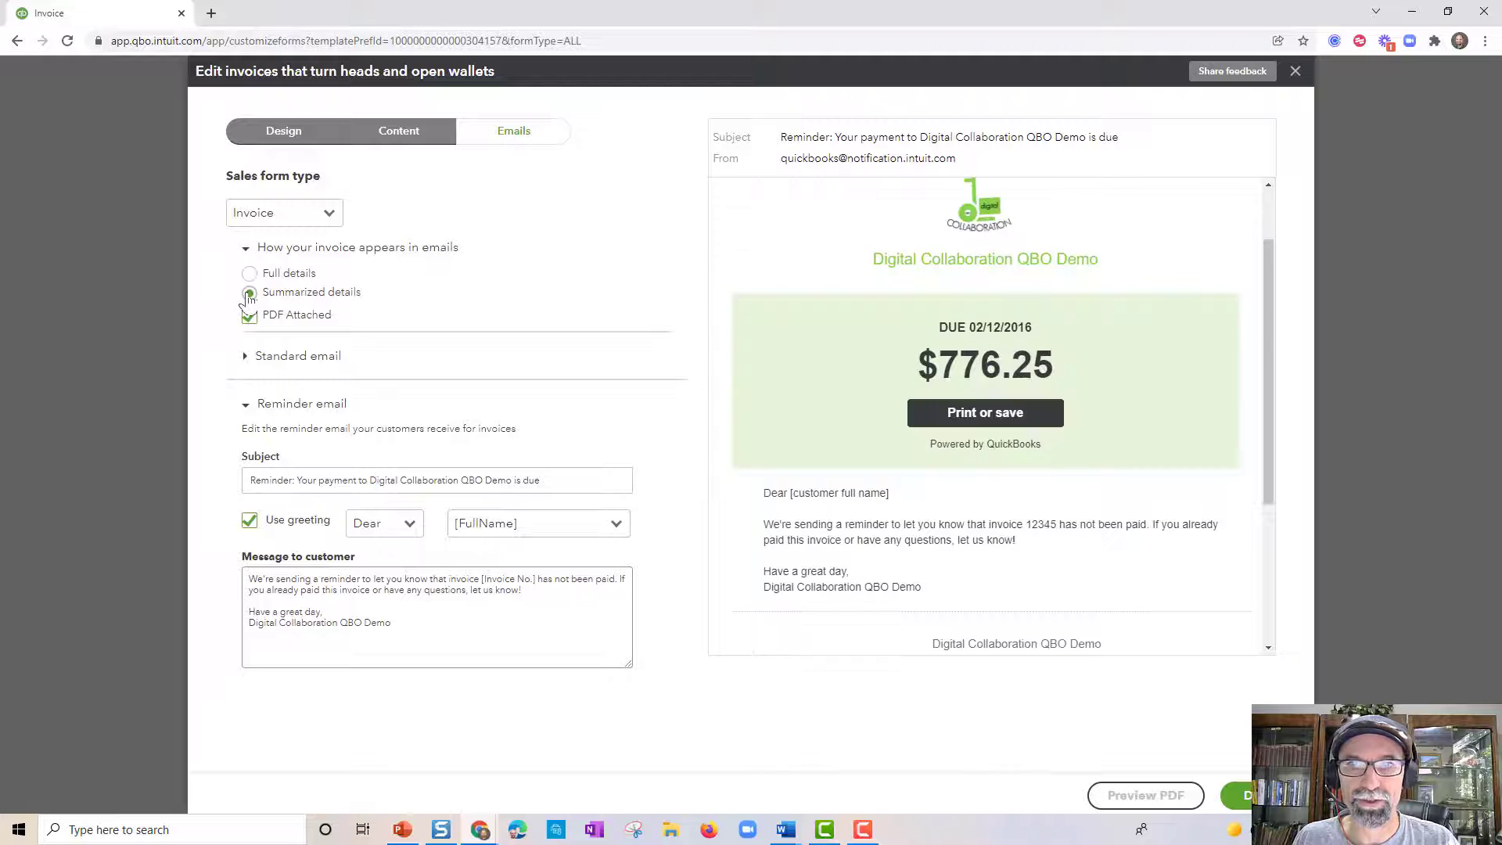
pyautogui.scroll(-3, 1075, 430)
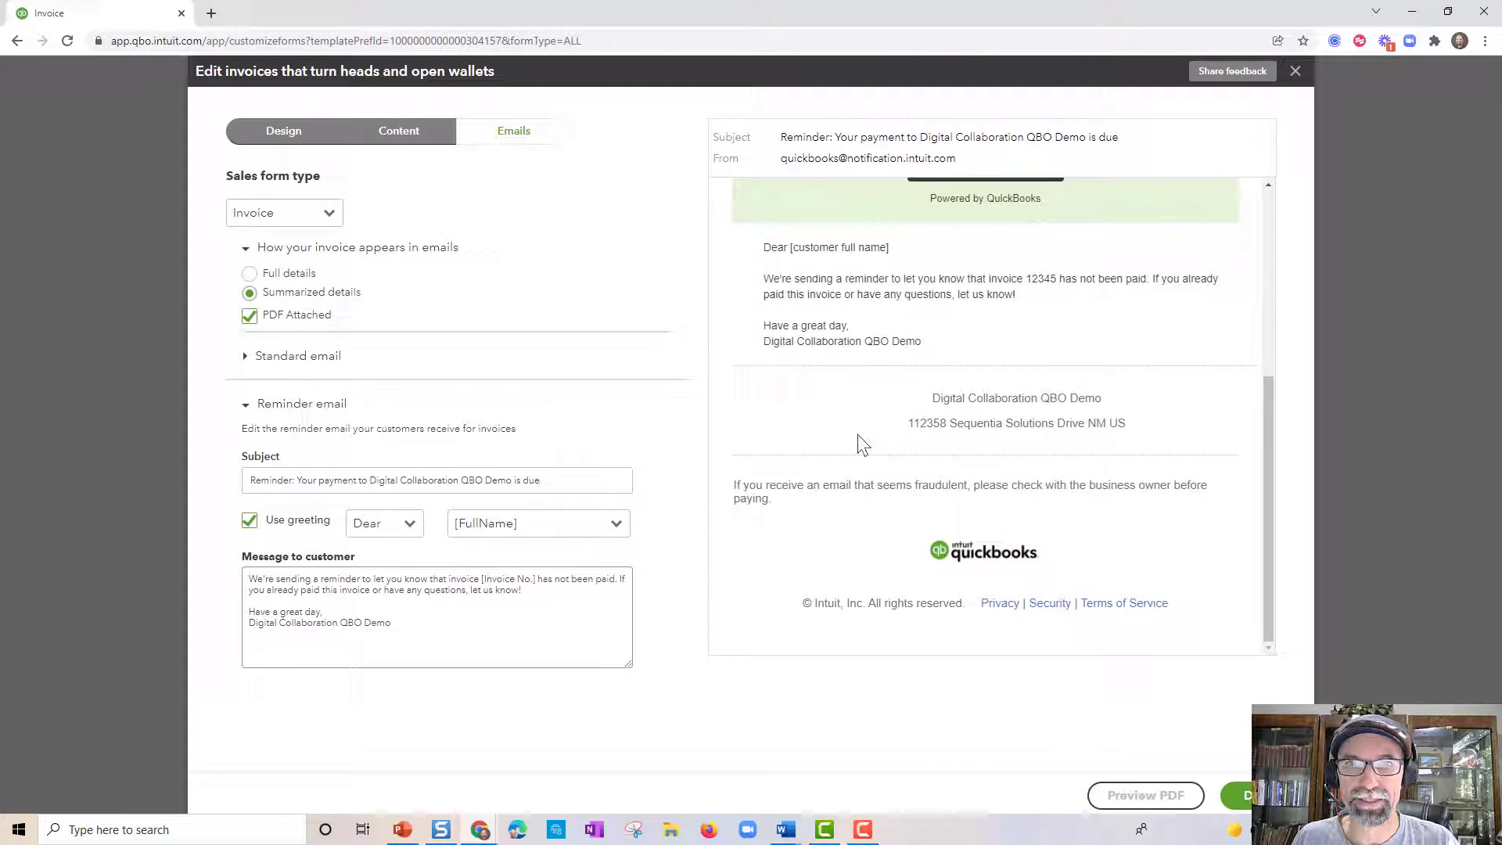
pyautogui.click(249, 273)
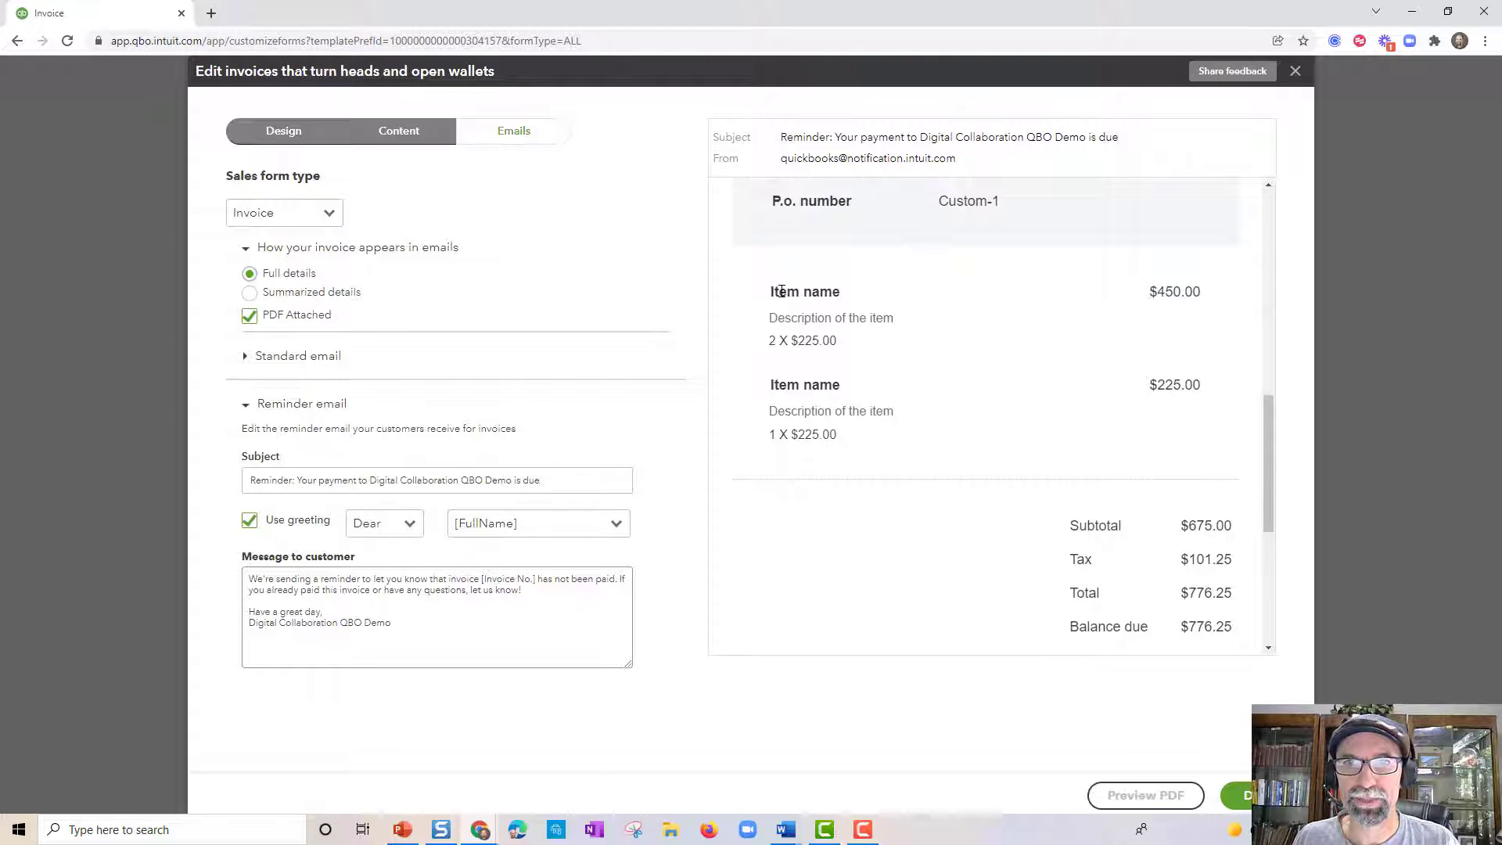
pyautogui.moveTo(781, 291); pyautogui.dragTo(886, 418)
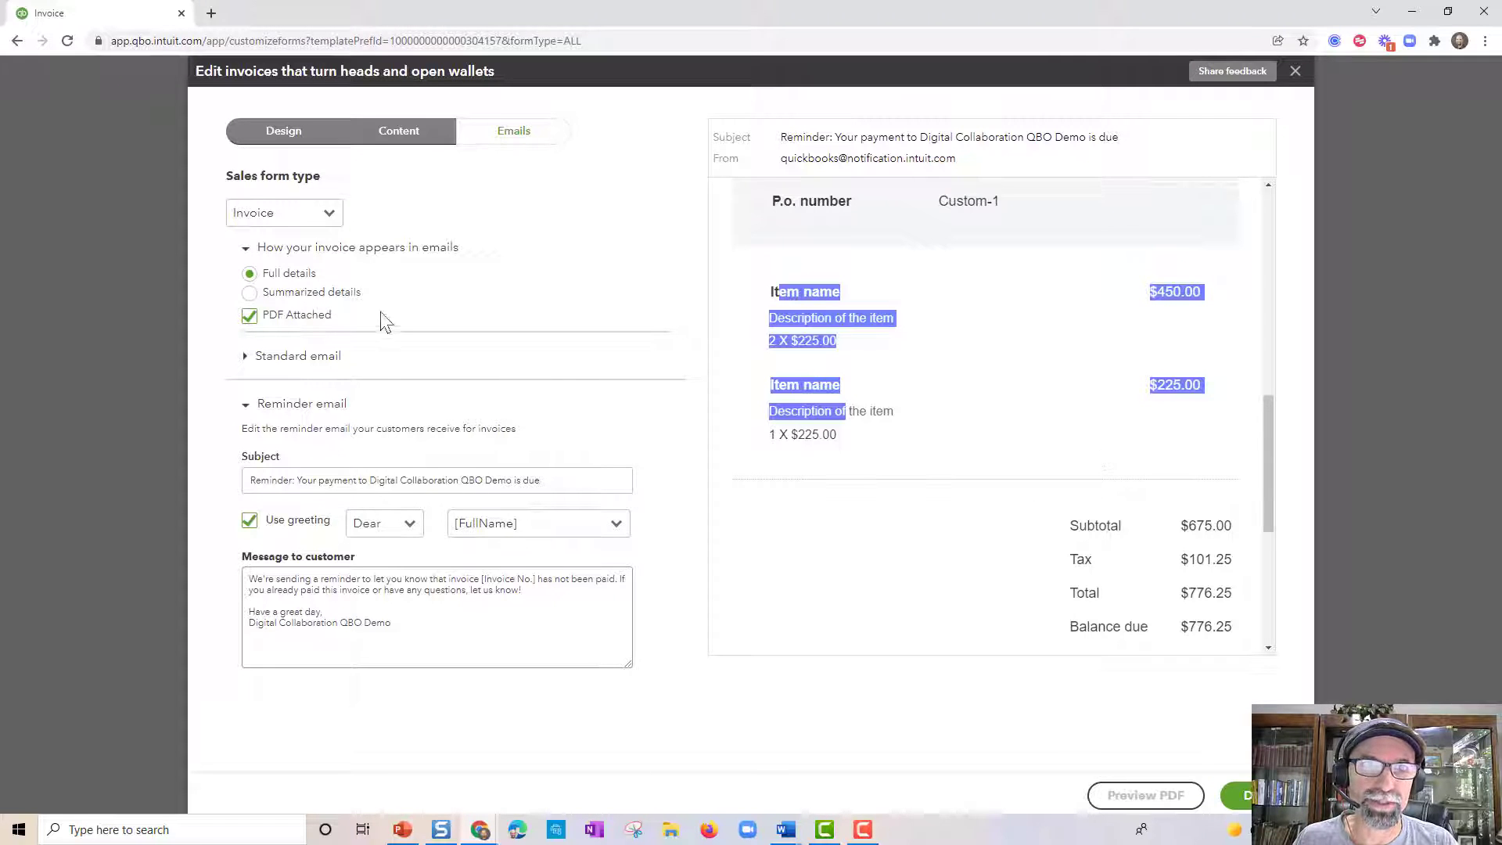
pyautogui.click(310, 295)
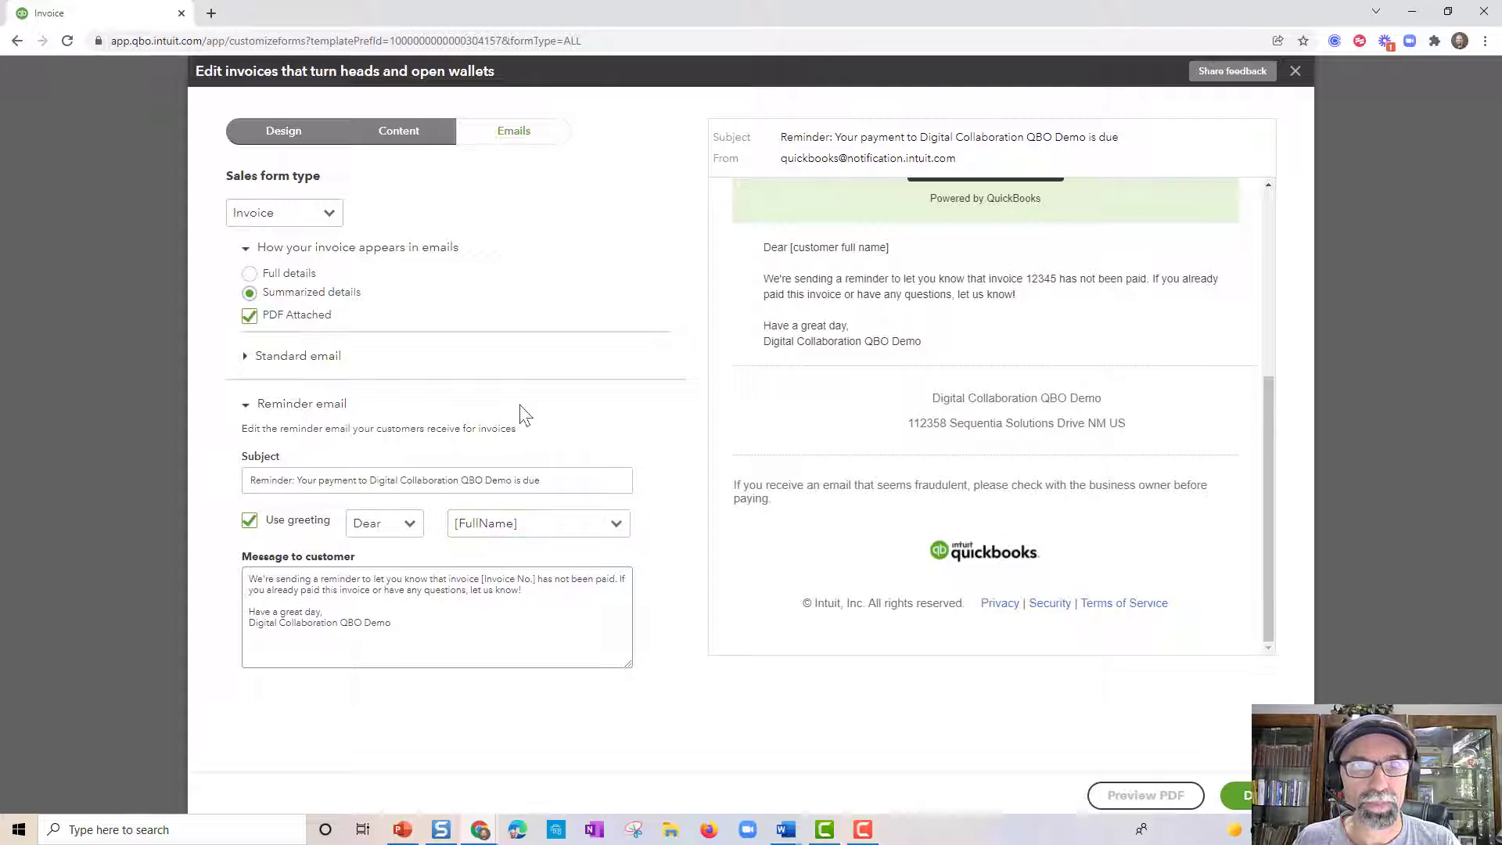
pyautogui.click(332, 216)
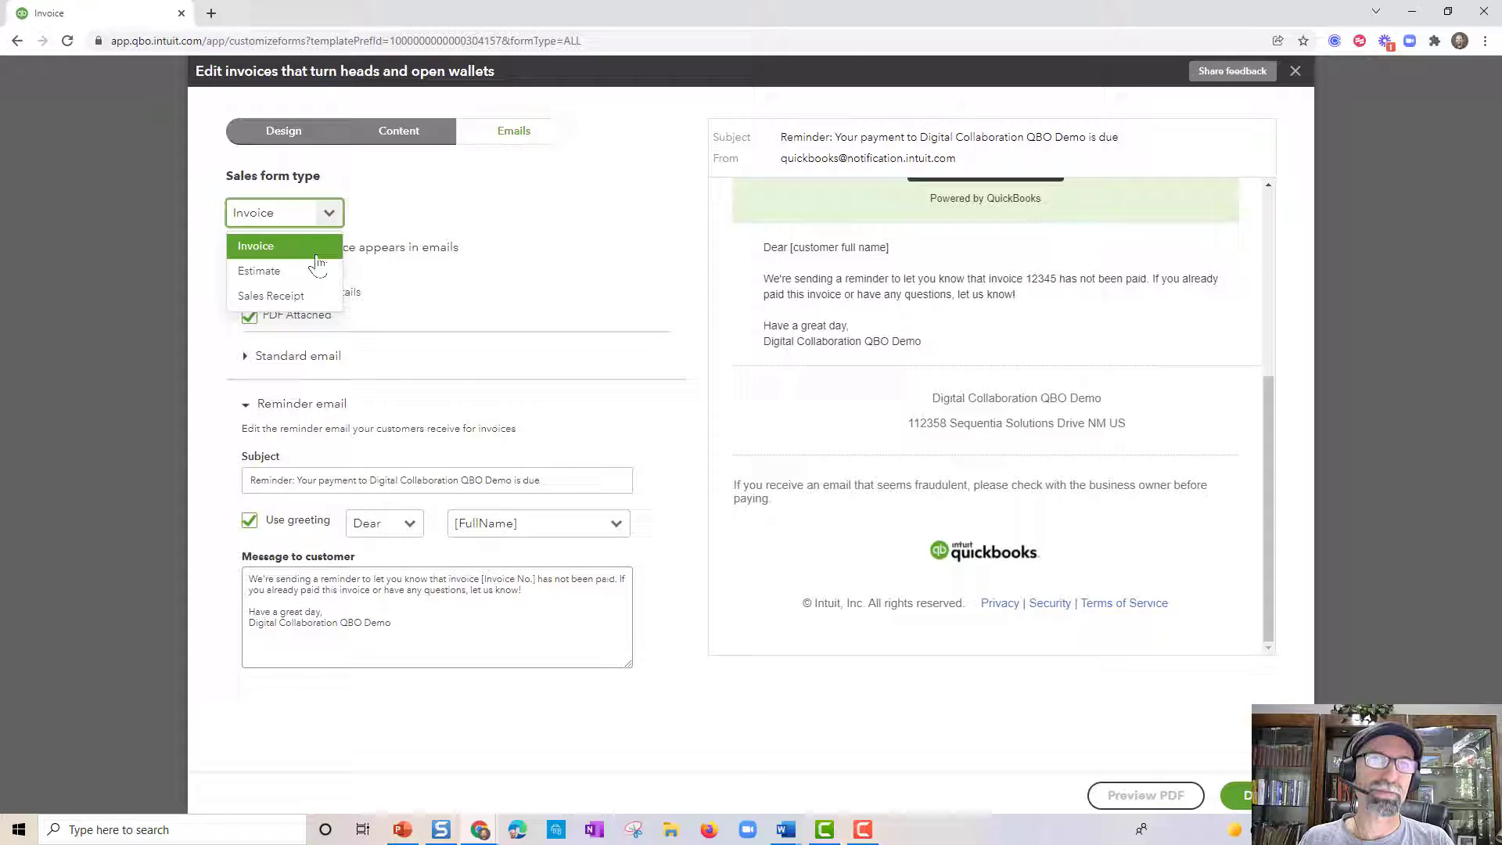
pyautogui.click(528, 221)
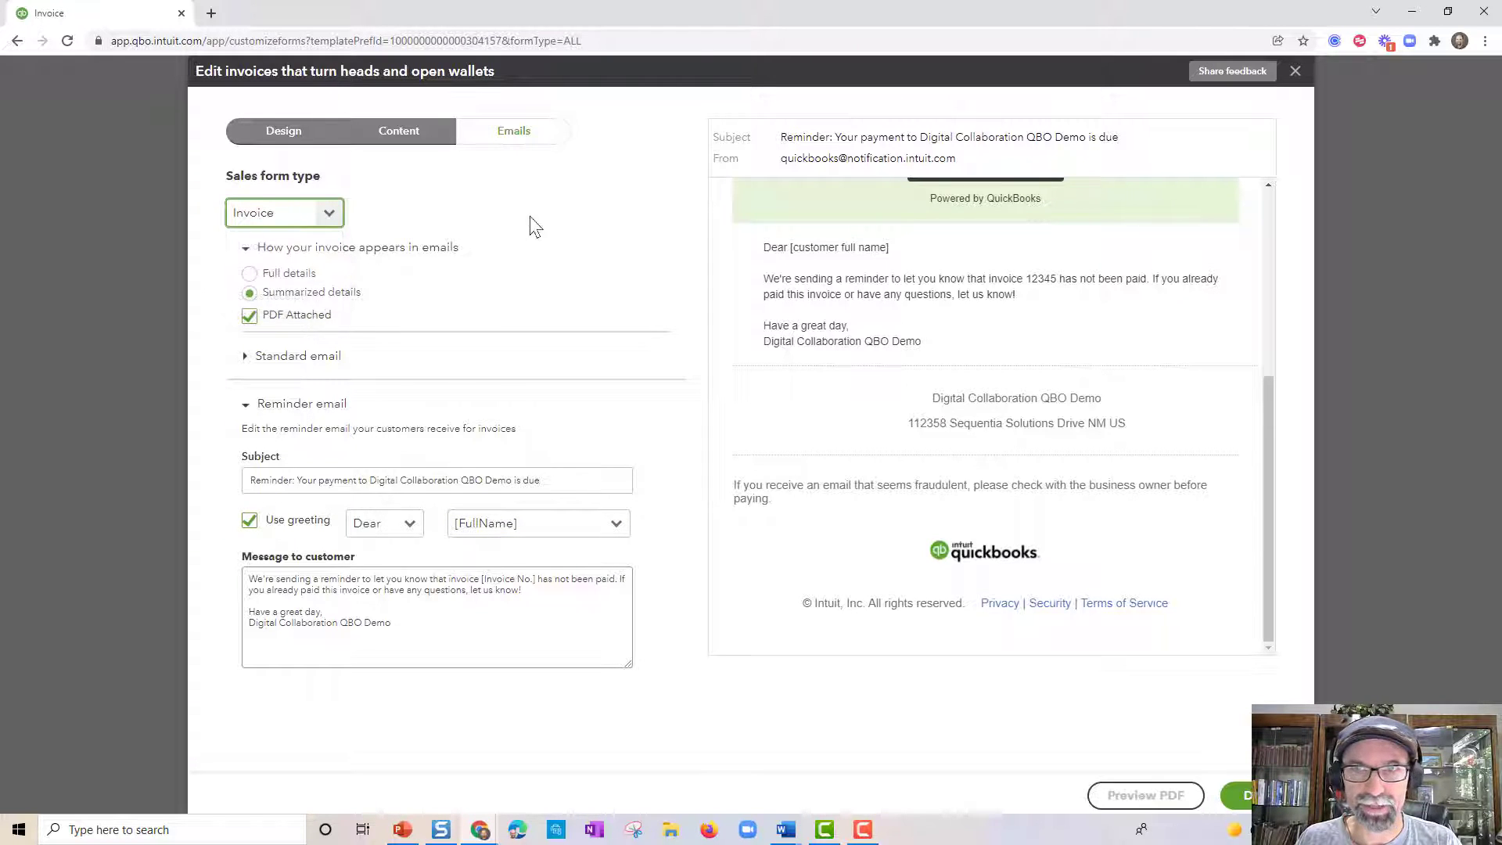
pyautogui.scroll(5, 880, 321)
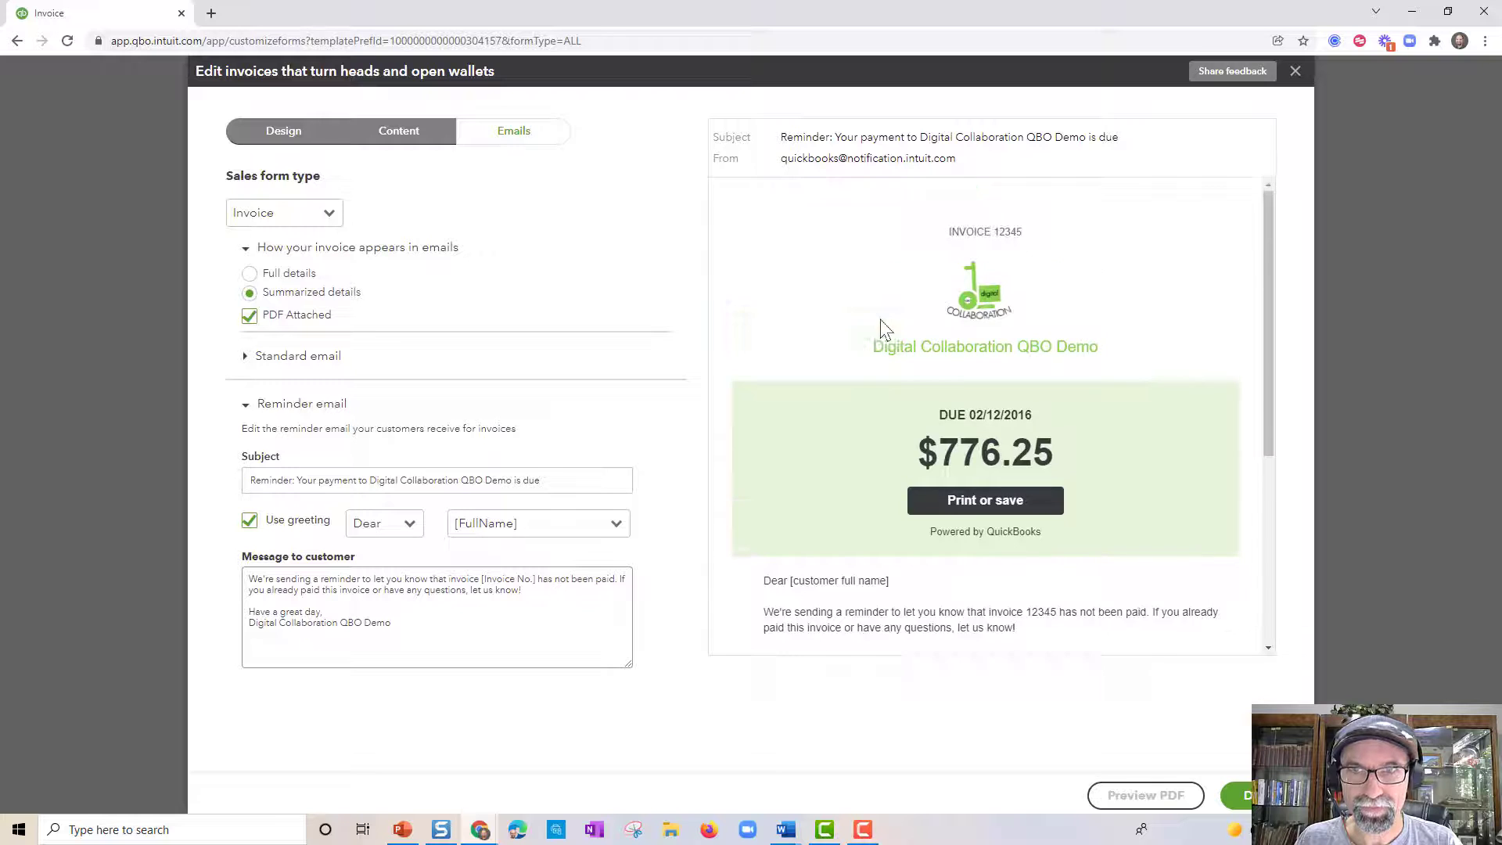
# Step: Open the template's Content settings for the header with business name, phone, email and form names
pyautogui.click(412, 138)
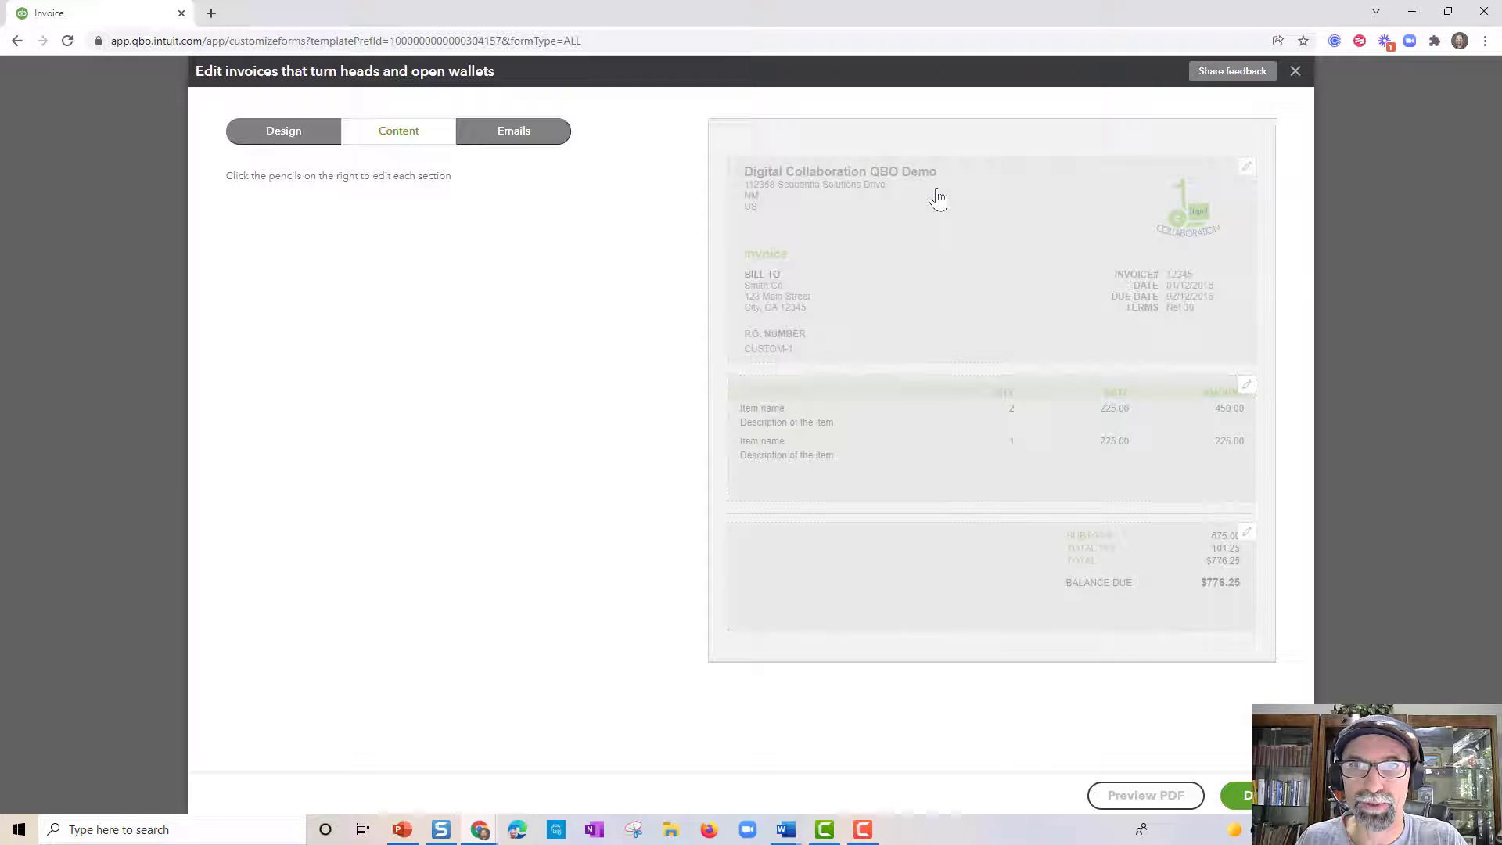
pyautogui.click(955, 249)
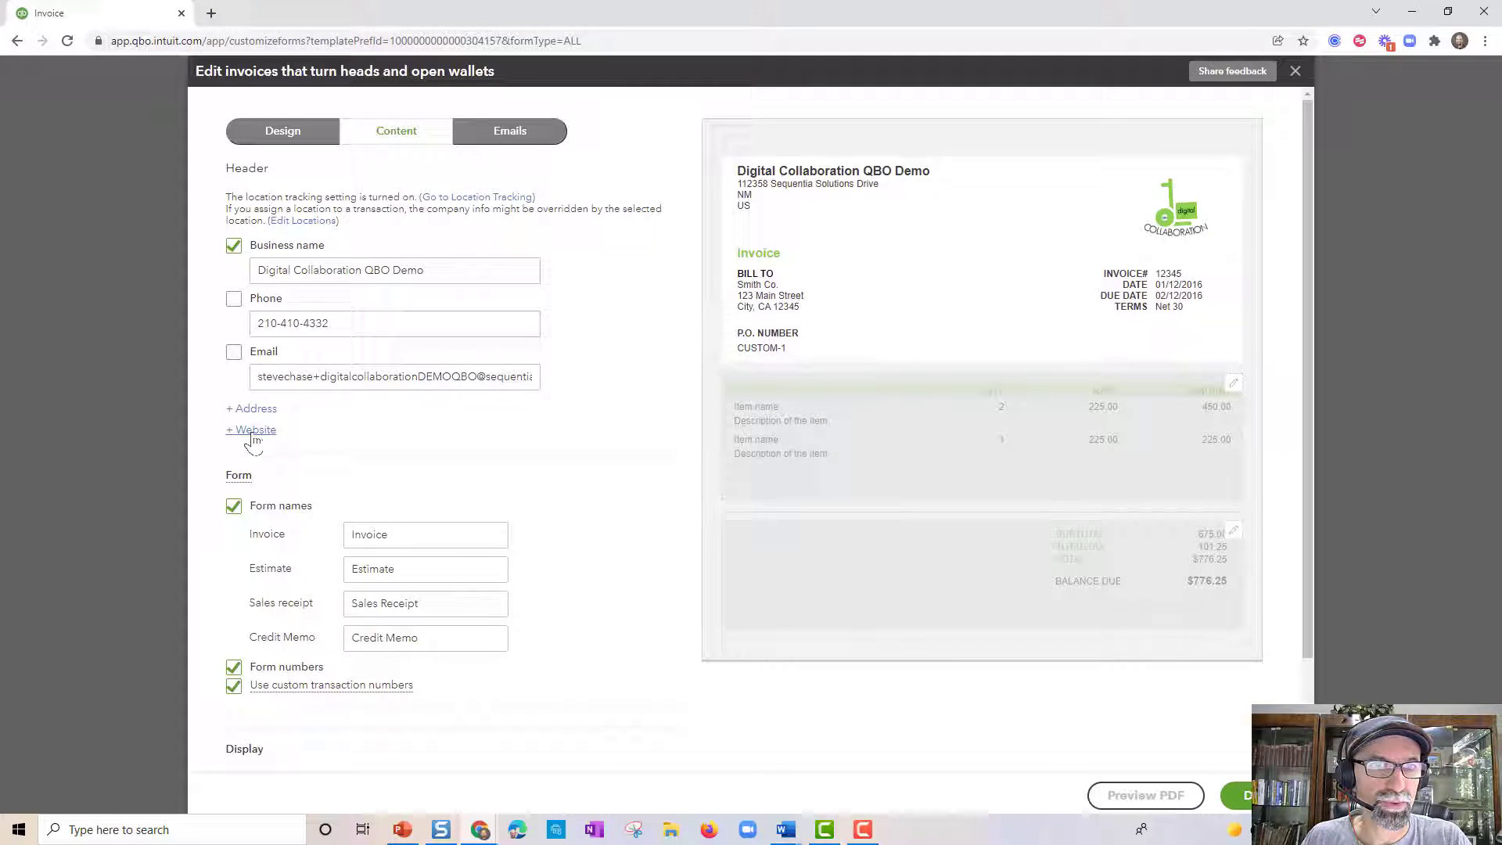
# Step: Rename the Estimate form name to Quote
pyautogui.scroll(-2, 636, 463)
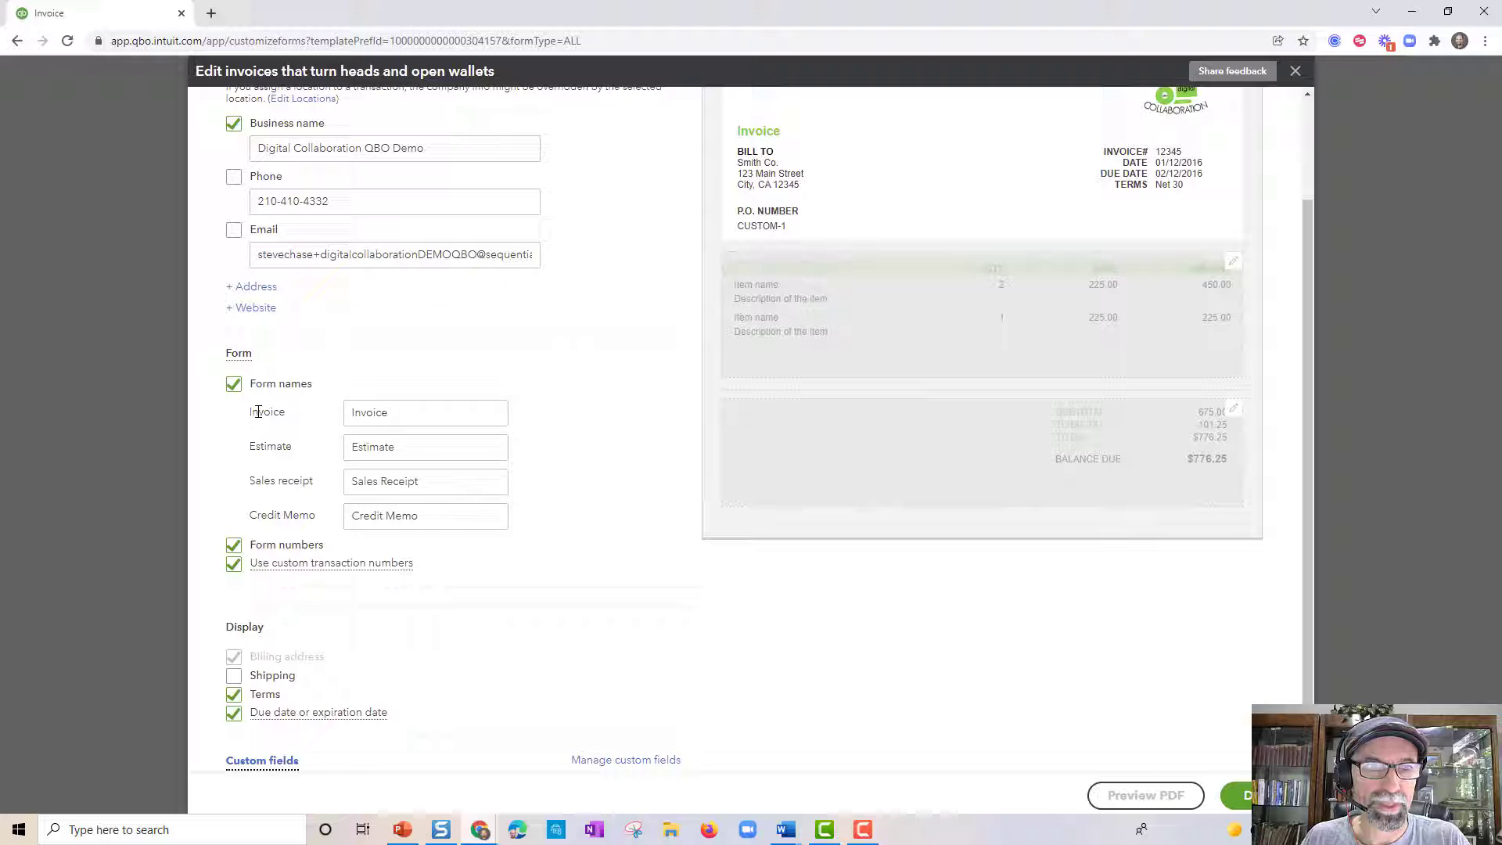
pyautogui.moveTo(395, 417); pyautogui.dragTo(340, 424)
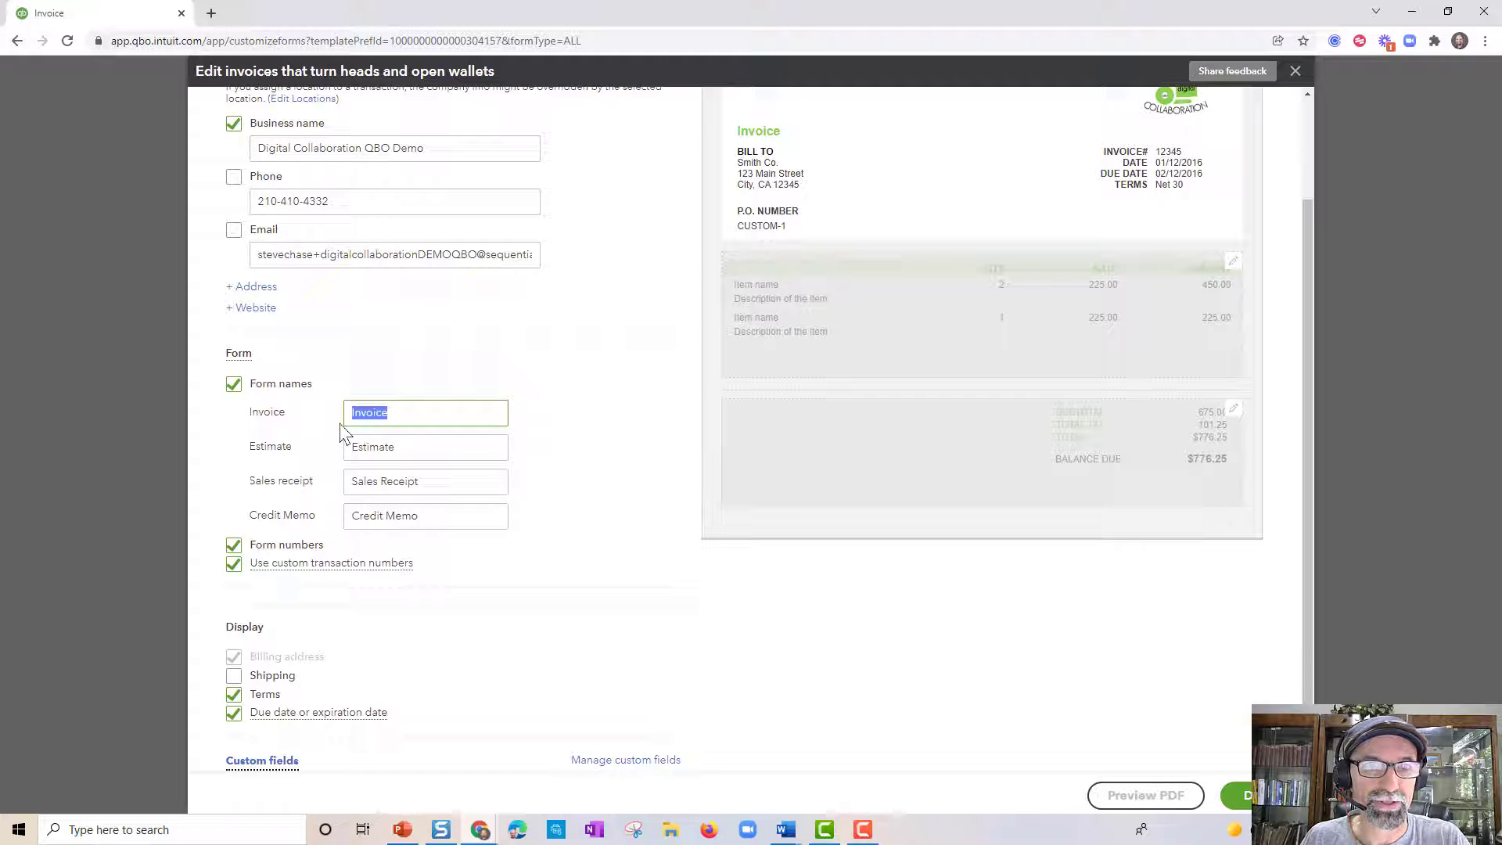
pyautogui.click(385, 446)
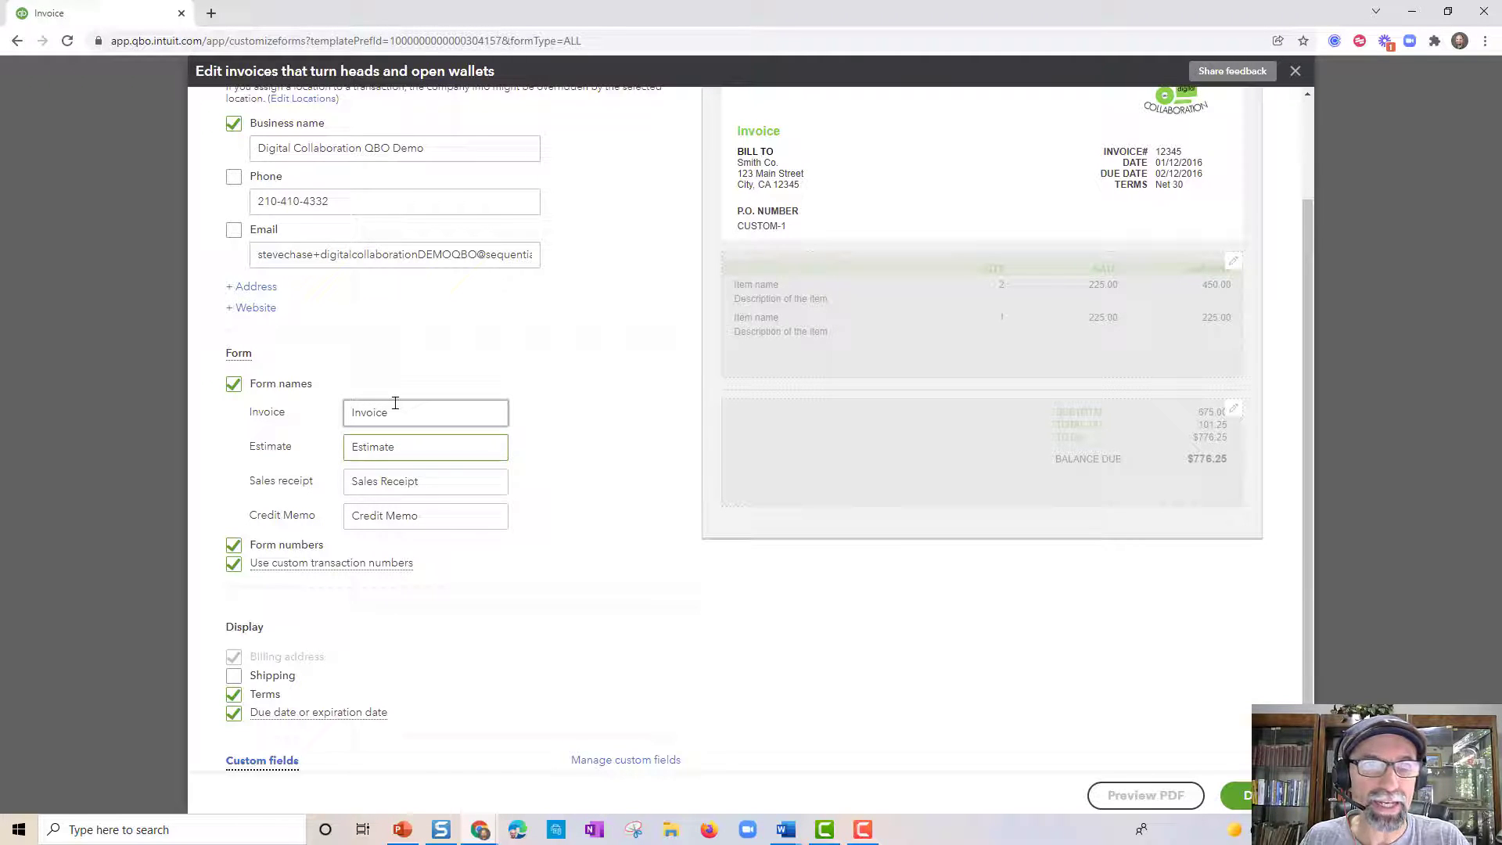
pyautogui.moveTo(394, 410); pyautogui.dragTo(345, 410)
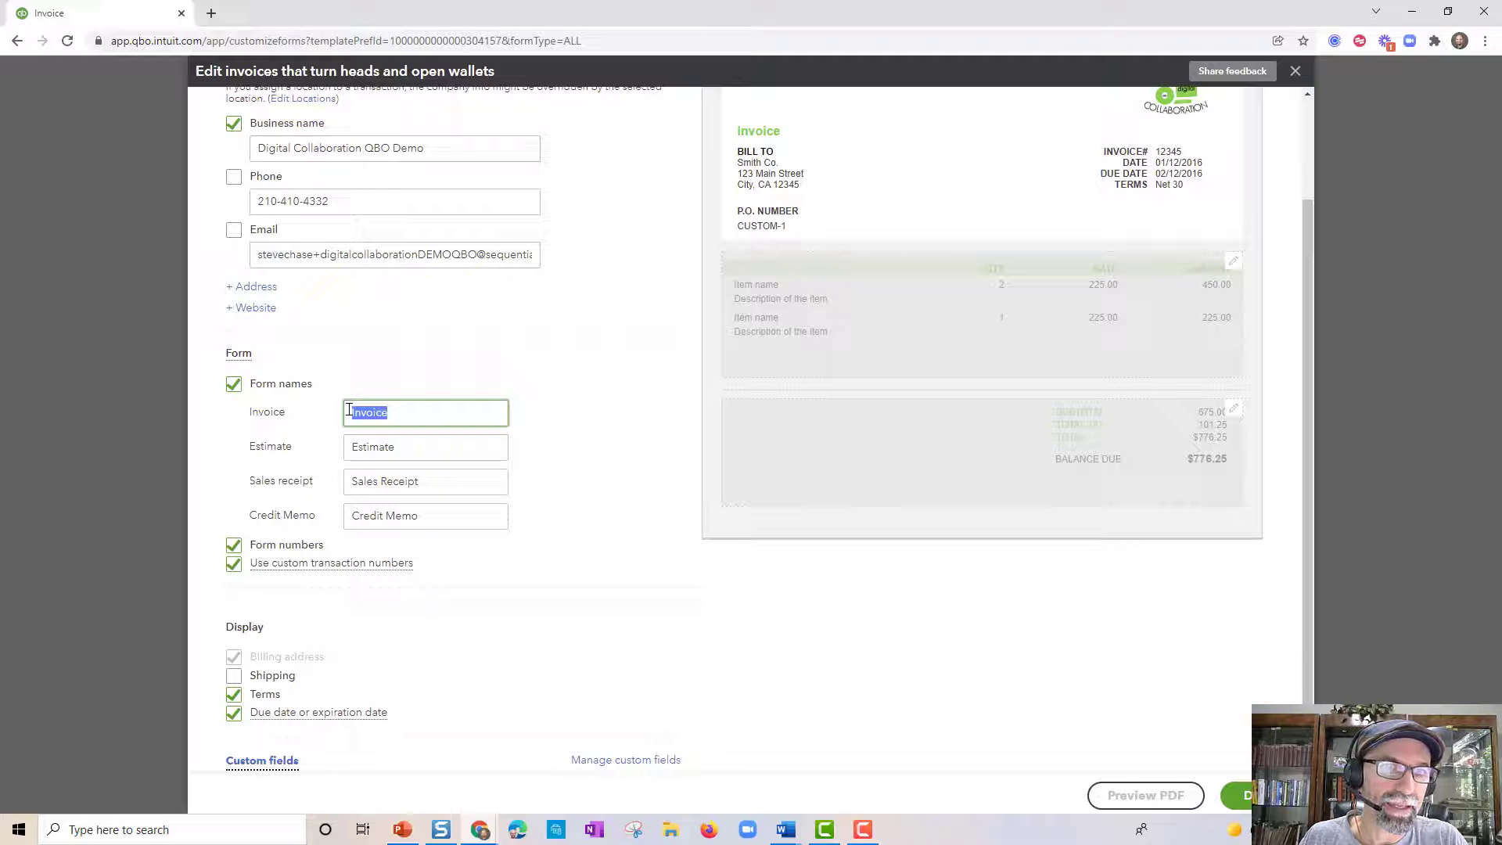
pyautogui.moveTo(412, 445); pyautogui.dragTo(312, 446)
pyautogui.click(409, 444)
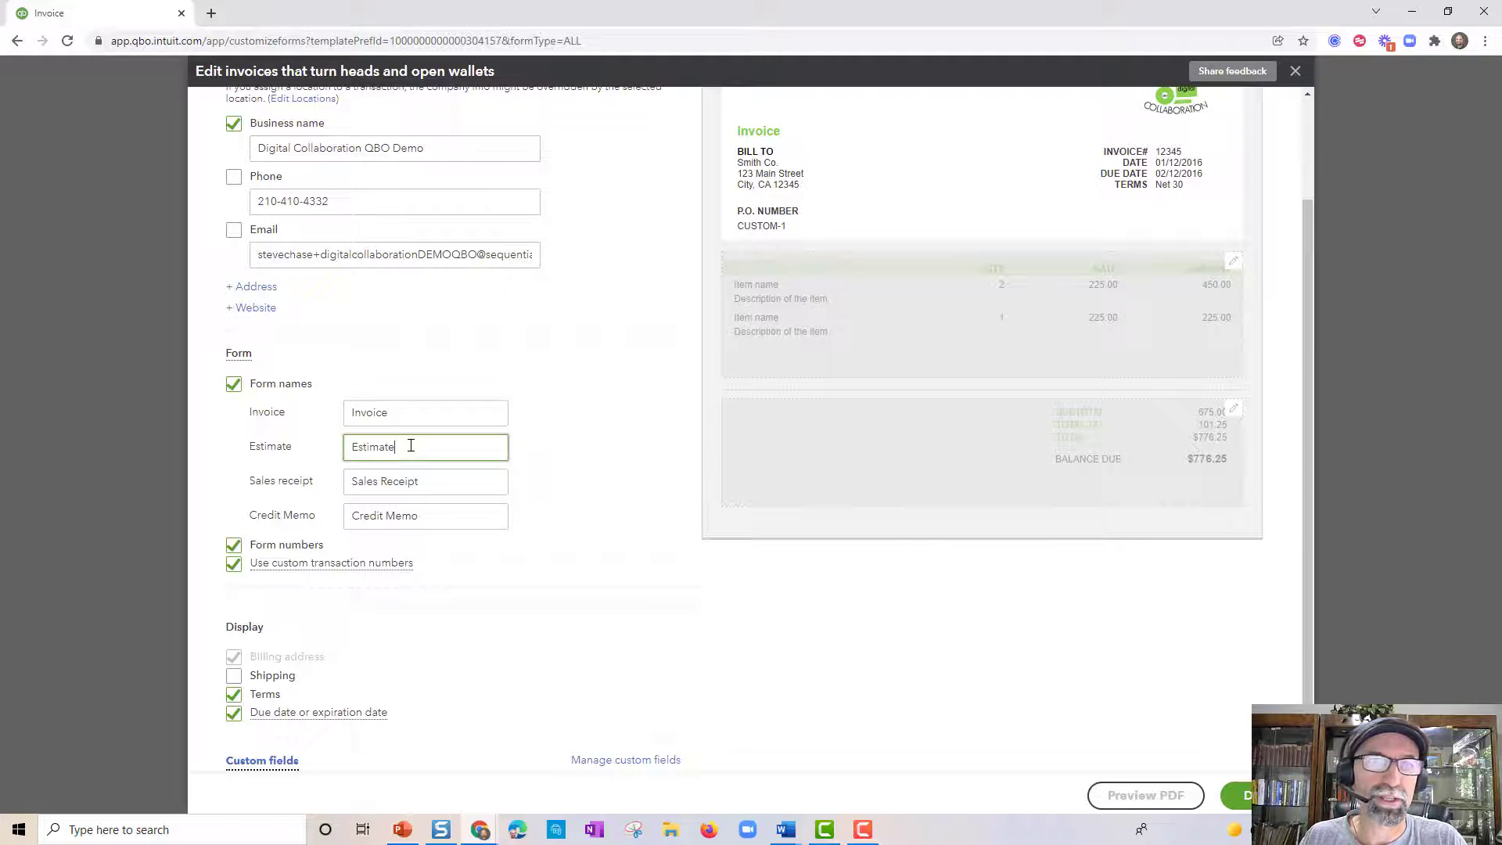
pyautogui.moveTo(409, 444); pyautogui.dragTo(352, 450)
pyautogui.write('P')
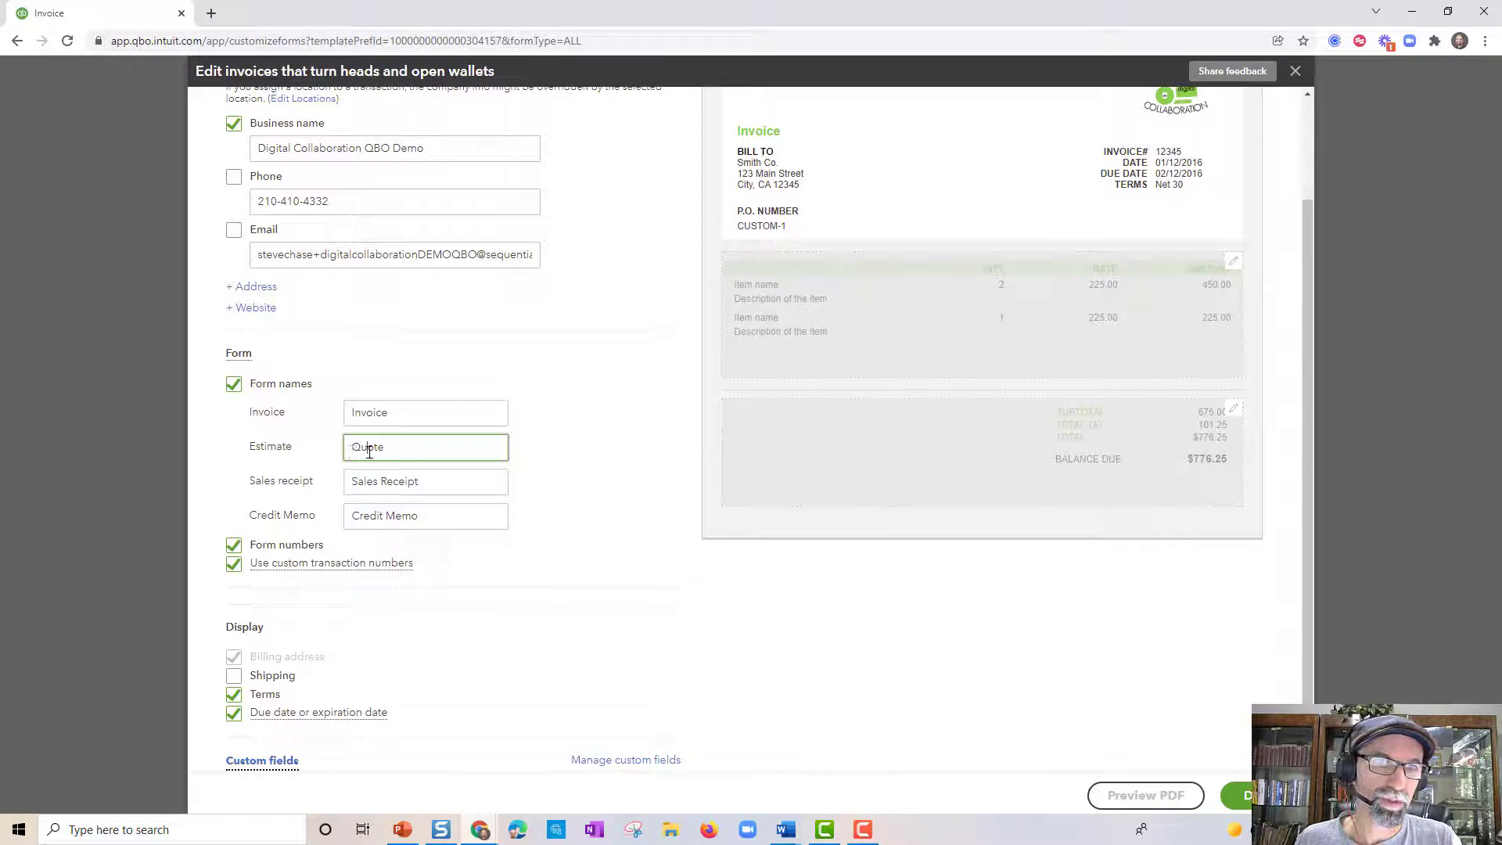
pyautogui.doubleClick(369, 453)
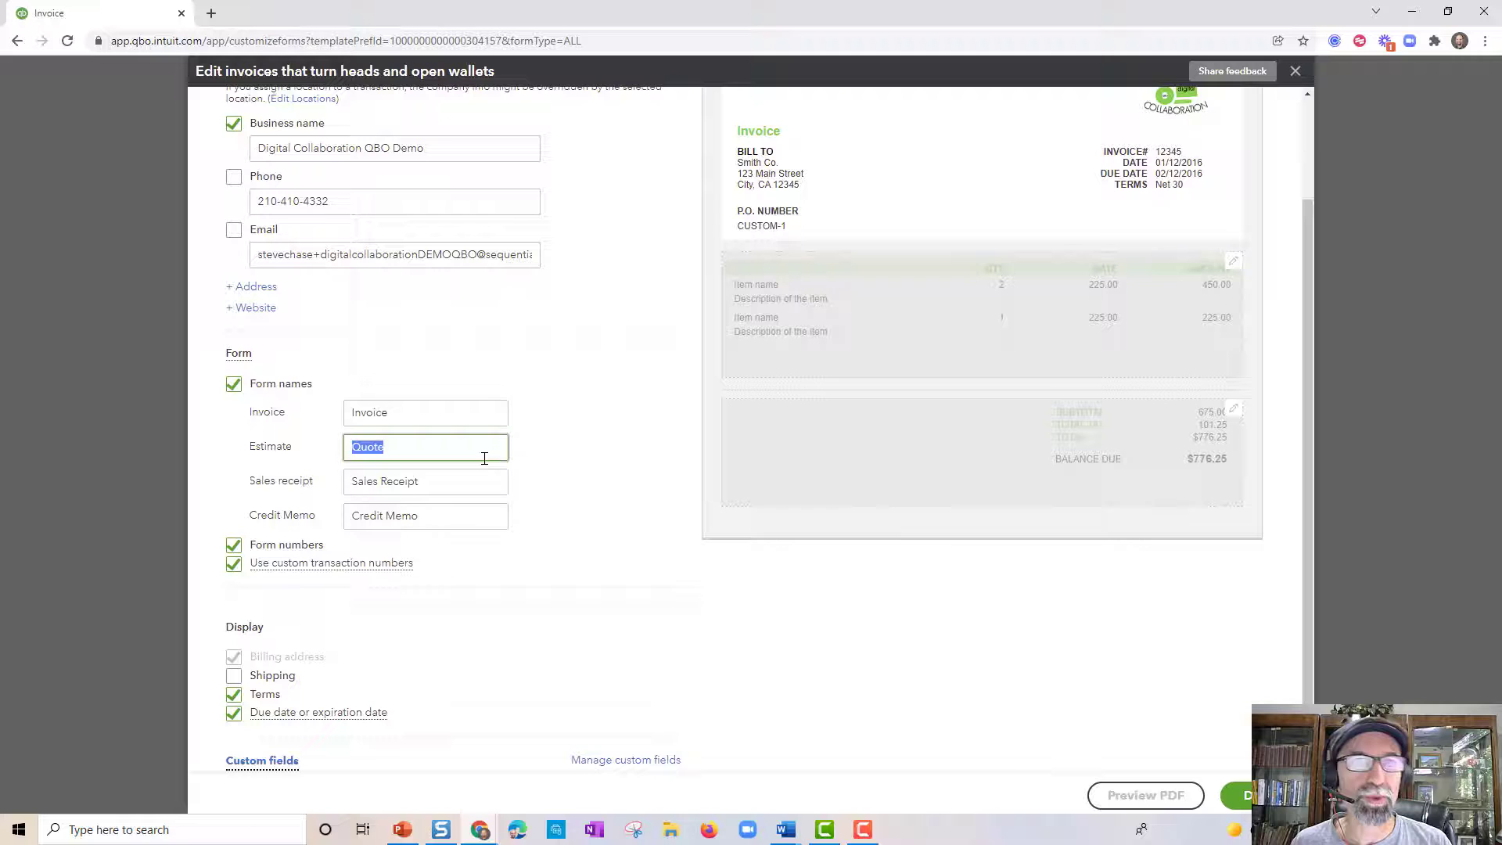
pyautogui.click(485, 459)
pyautogui.doubleClick(377, 444)
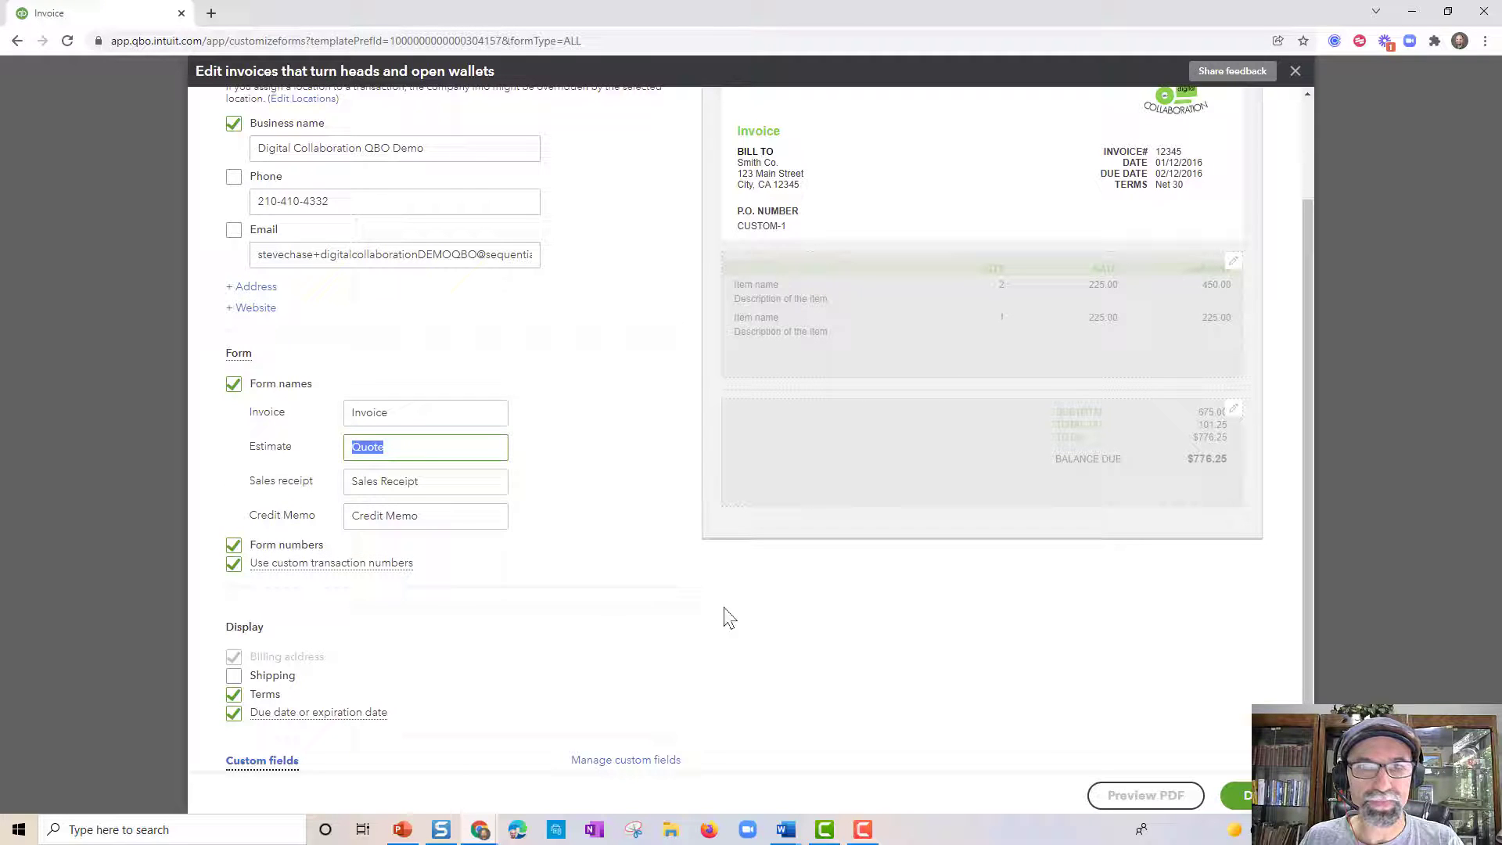
pyautogui.click(847, 572)
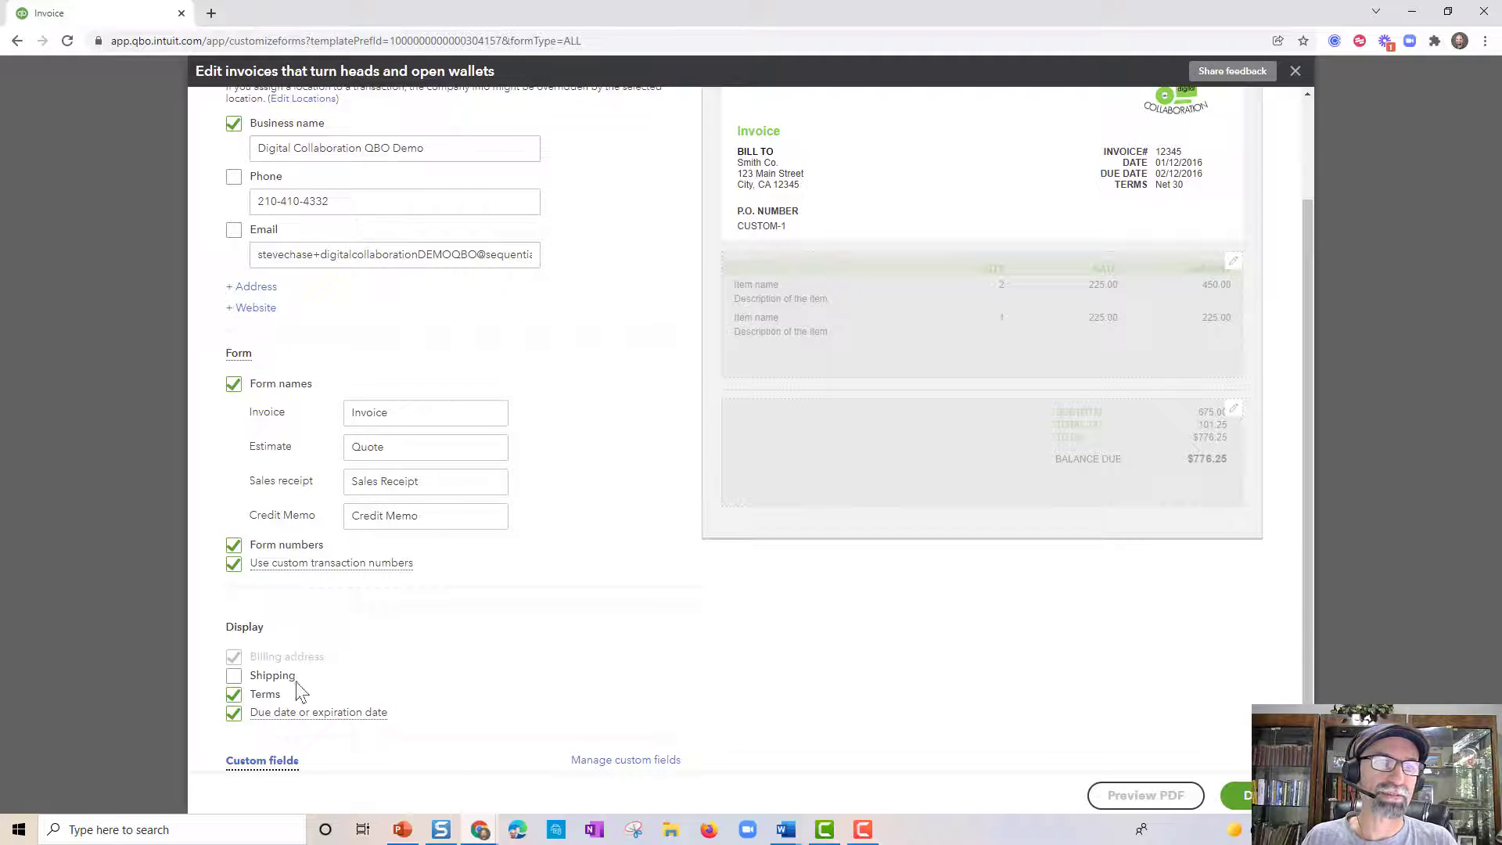
# Step: Keep shipping details hidden while showing payment terms and due date on the invoice
pyautogui.click(234, 676)
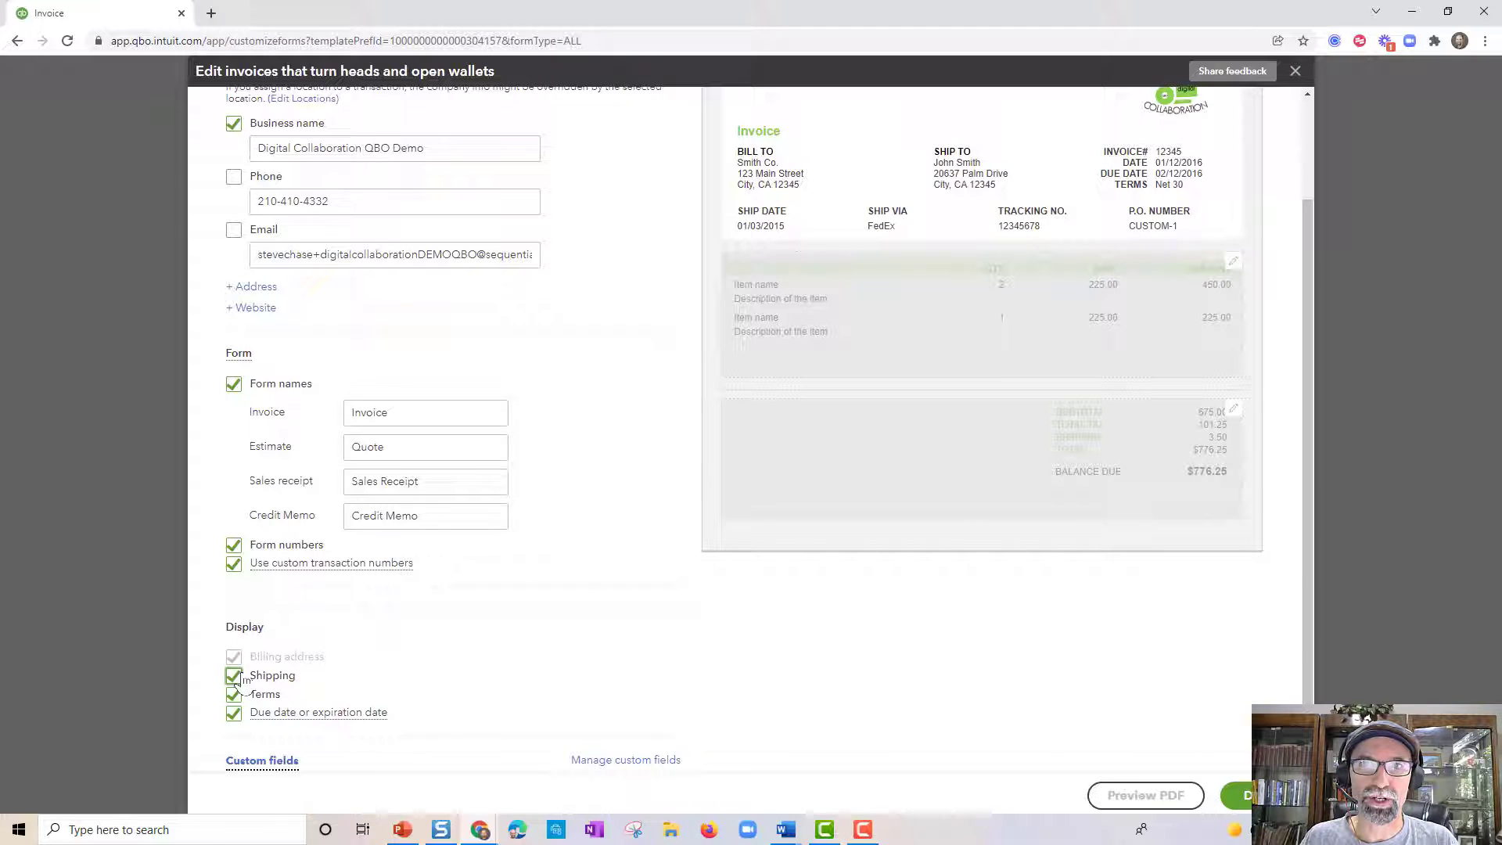
pyautogui.click(233, 677)
pyautogui.click(234, 695)
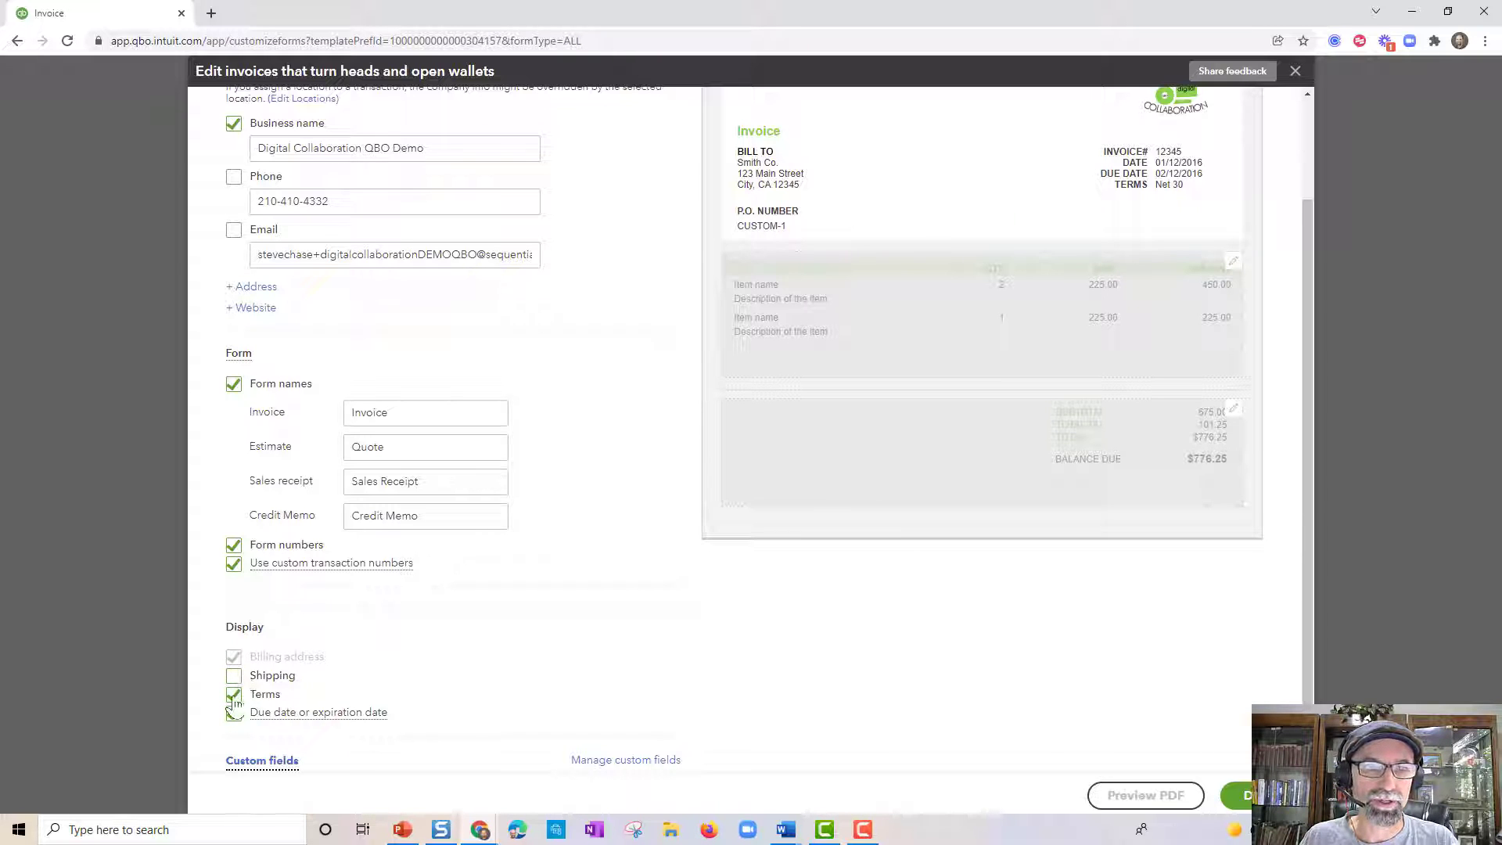
pyautogui.click(234, 695)
pyautogui.click(235, 714)
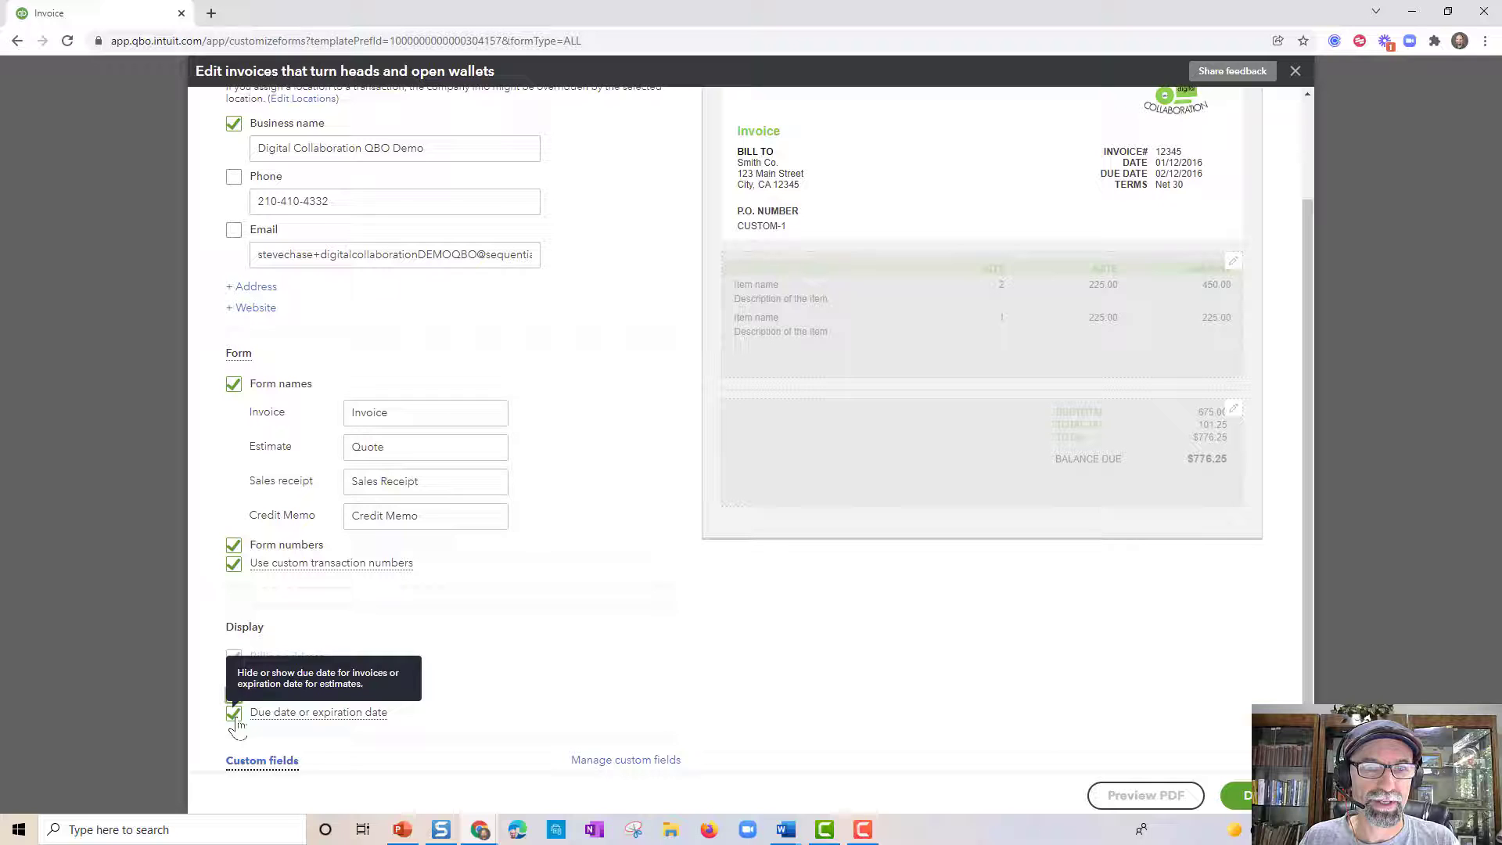
pyautogui.click(234, 714)
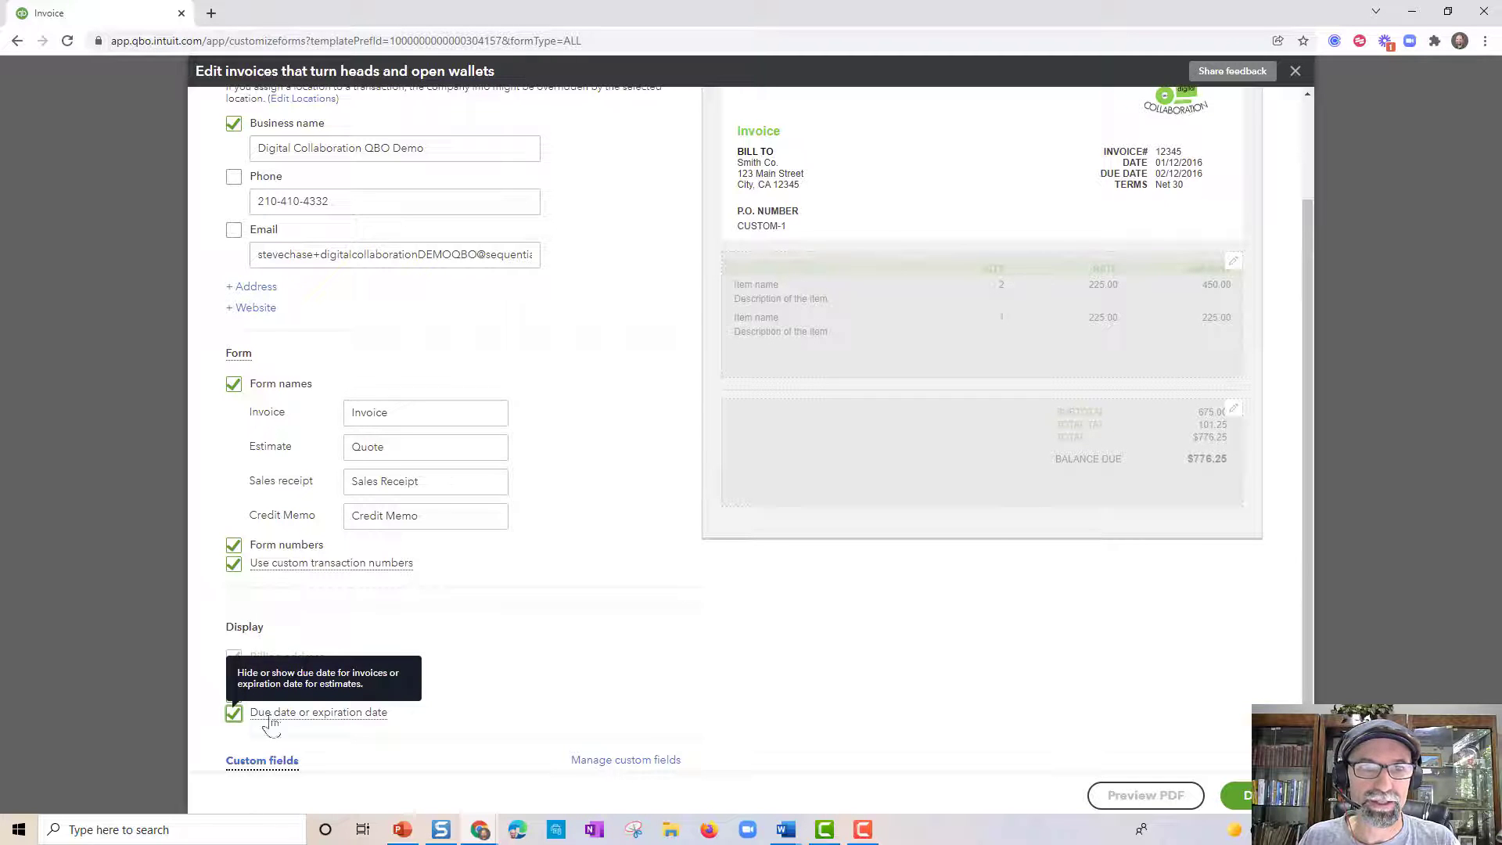
pyautogui.moveTo(294, 771)
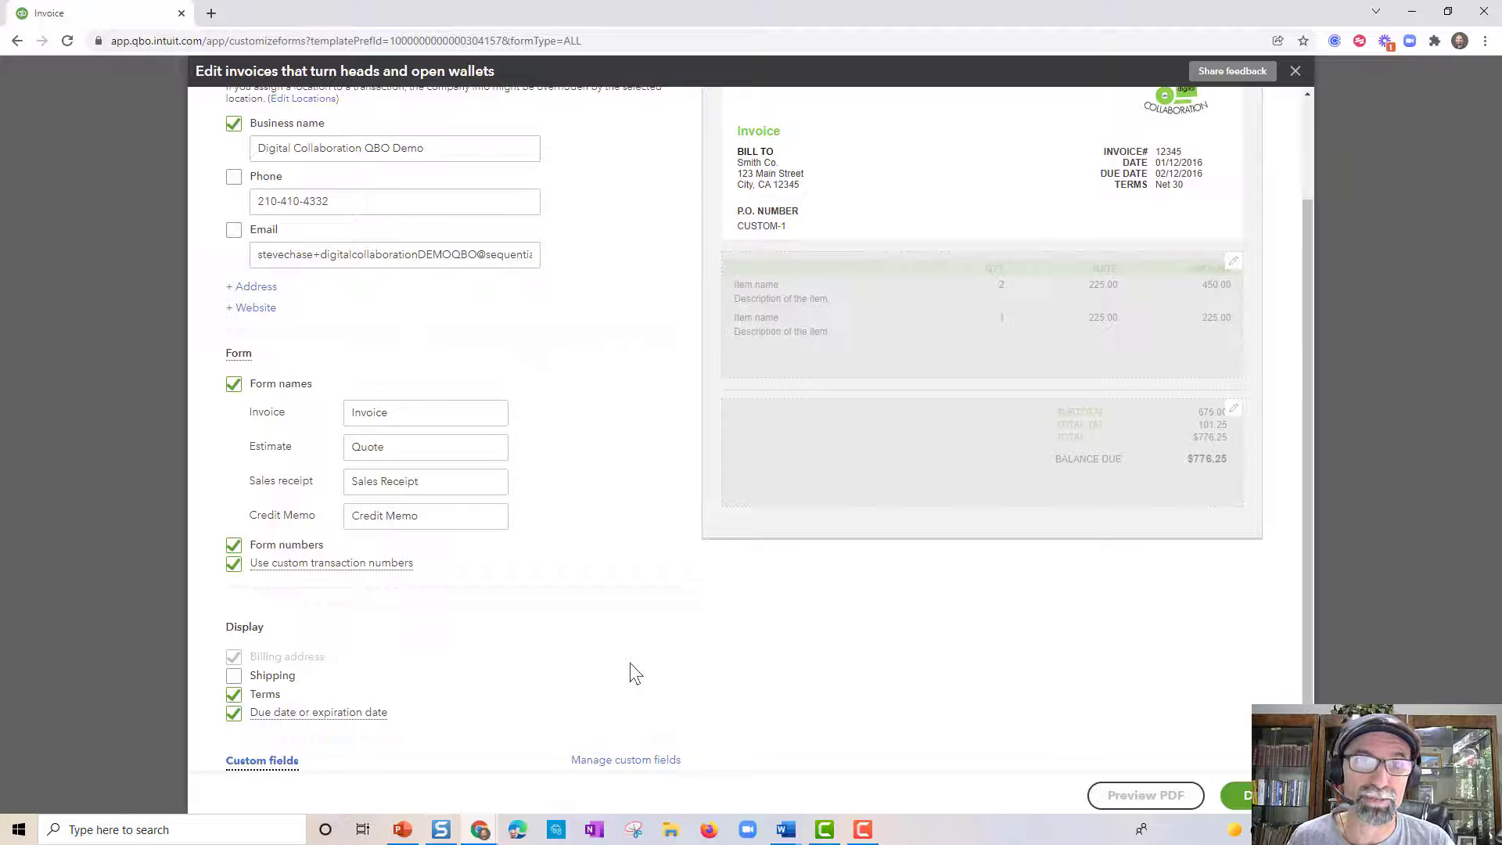
# Step: Set activity table widths to Product/Service 33 and Quantity 22, leaving Rate 30 and Amount 15
pyautogui.scroll(3, 786, 653)
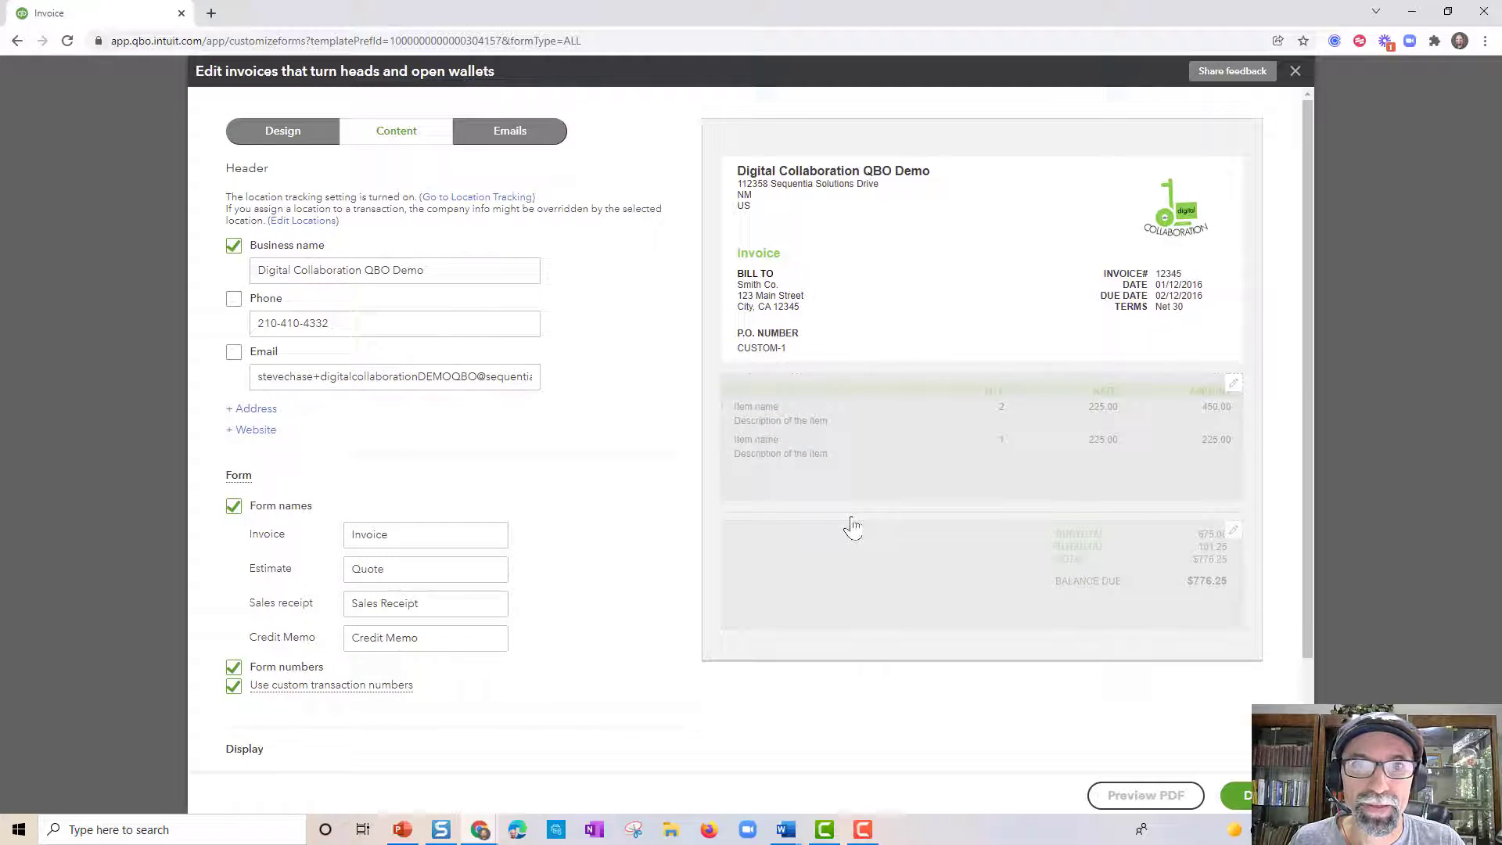
pyautogui.click(814, 472)
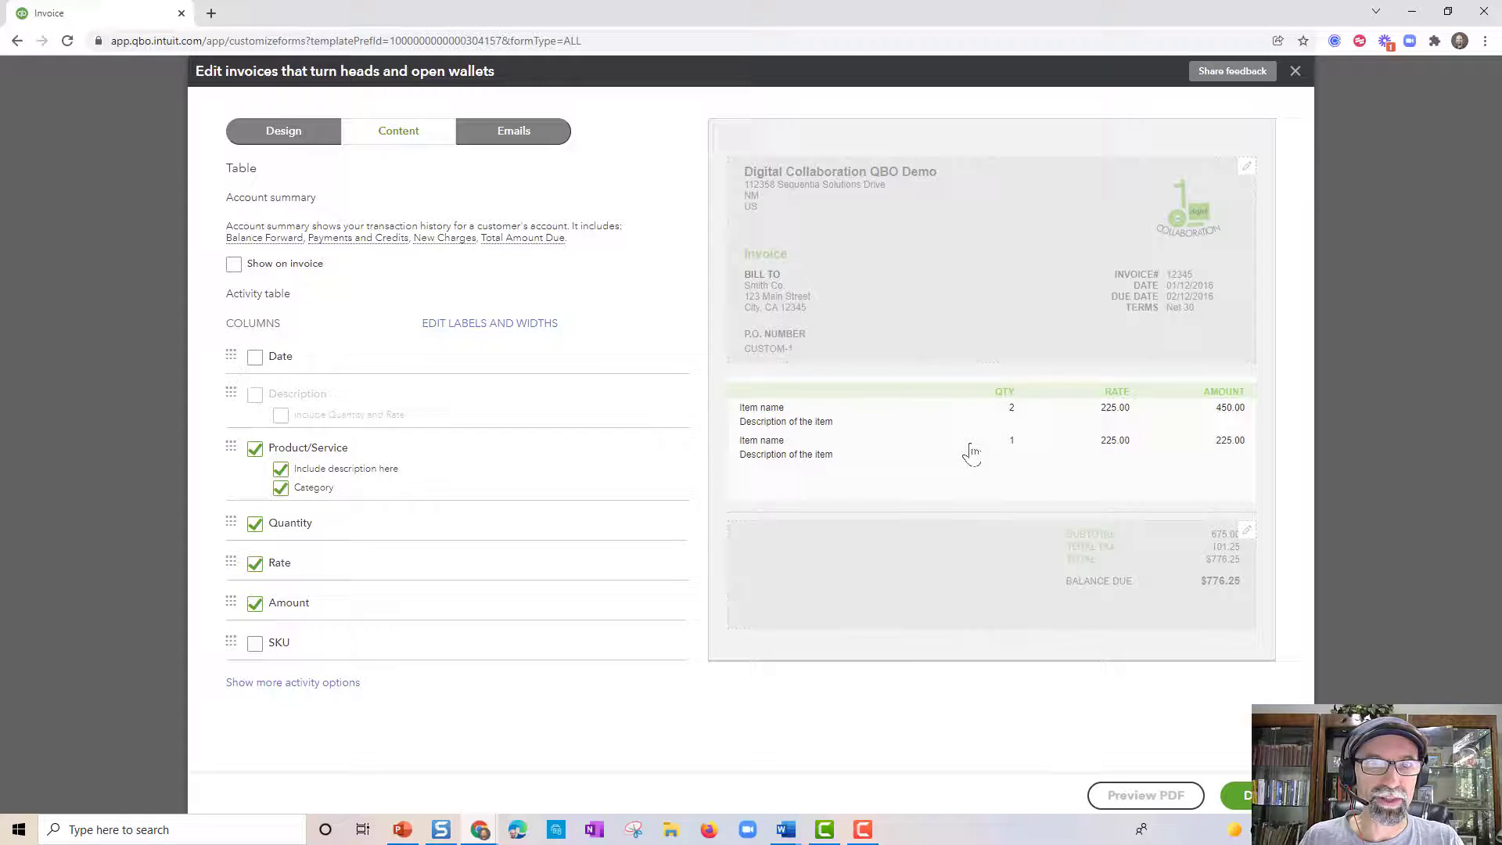
pyautogui.click(510, 324)
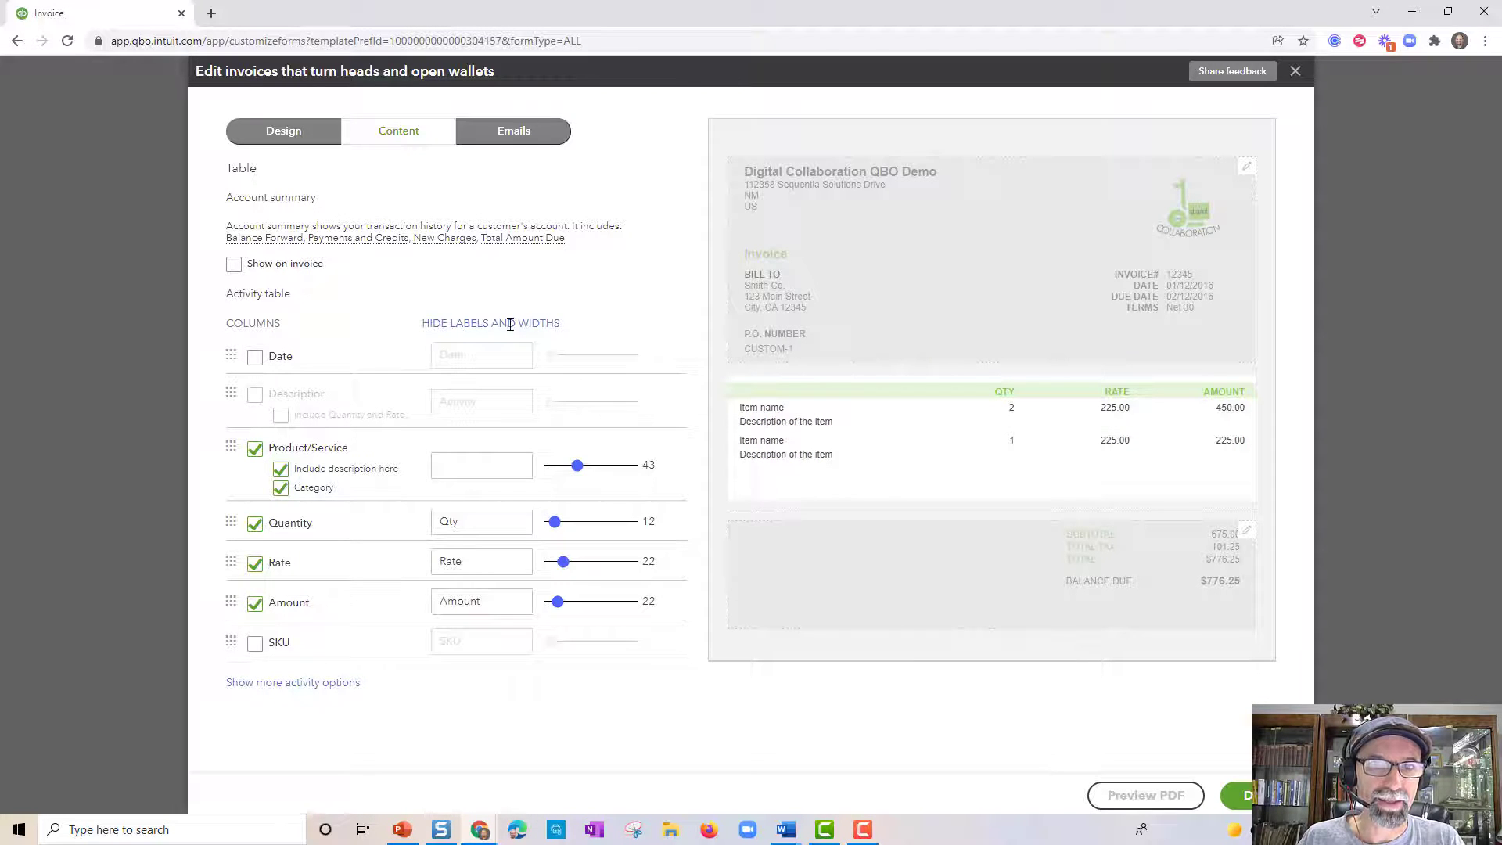
pyautogui.moveTo(578, 465)
pyautogui.mouseDown()
pyautogui.moveTo(604, 466)
pyautogui.moveTo(570, 467)
pyautogui.mouseUp()
pyautogui.moveTo(561, 521); pyautogui.dragTo(548, 604)
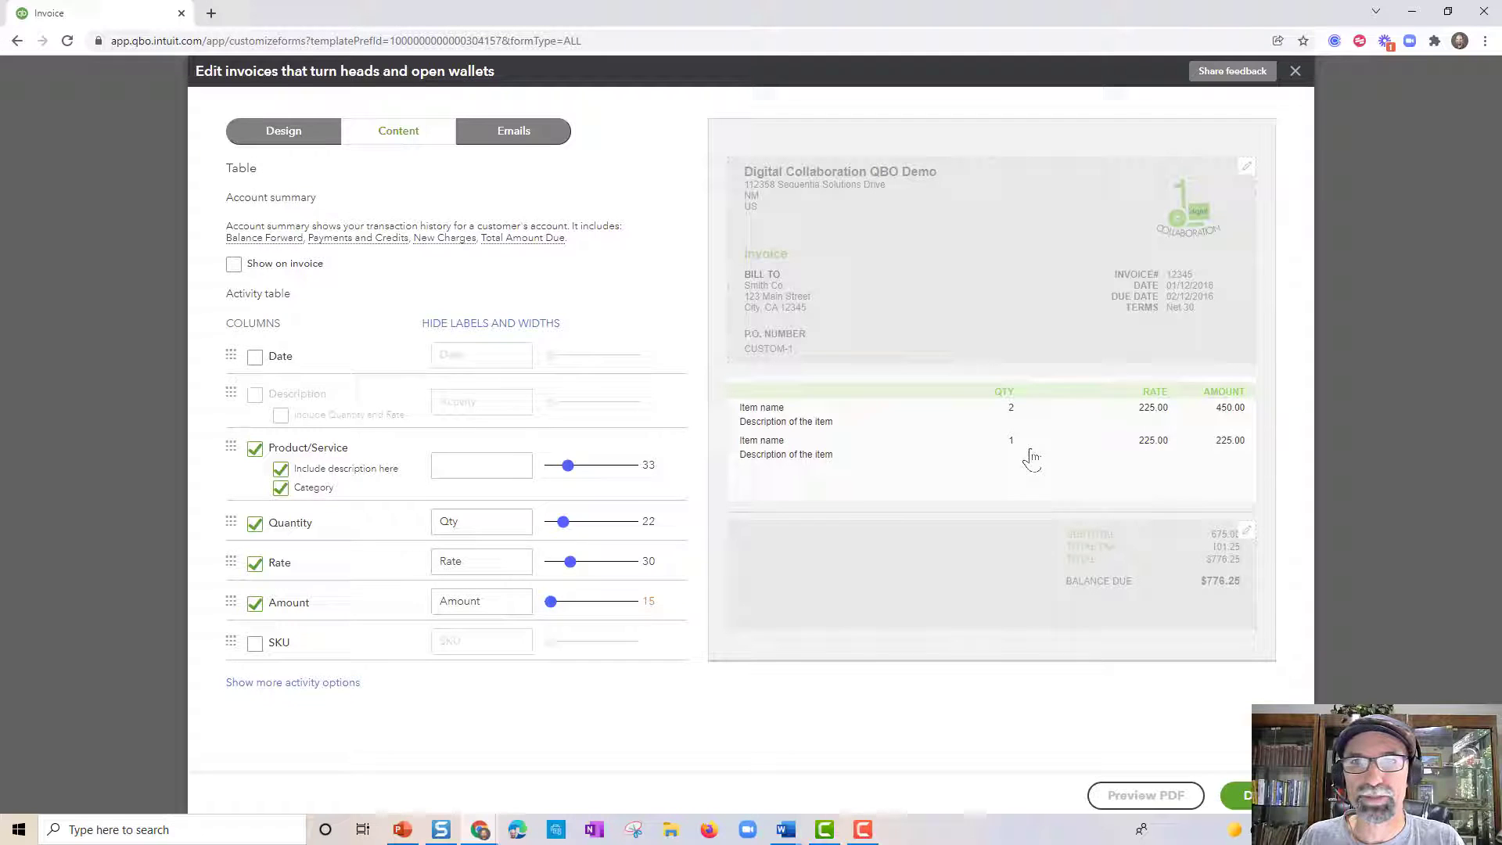
pyautogui.click(1034, 561)
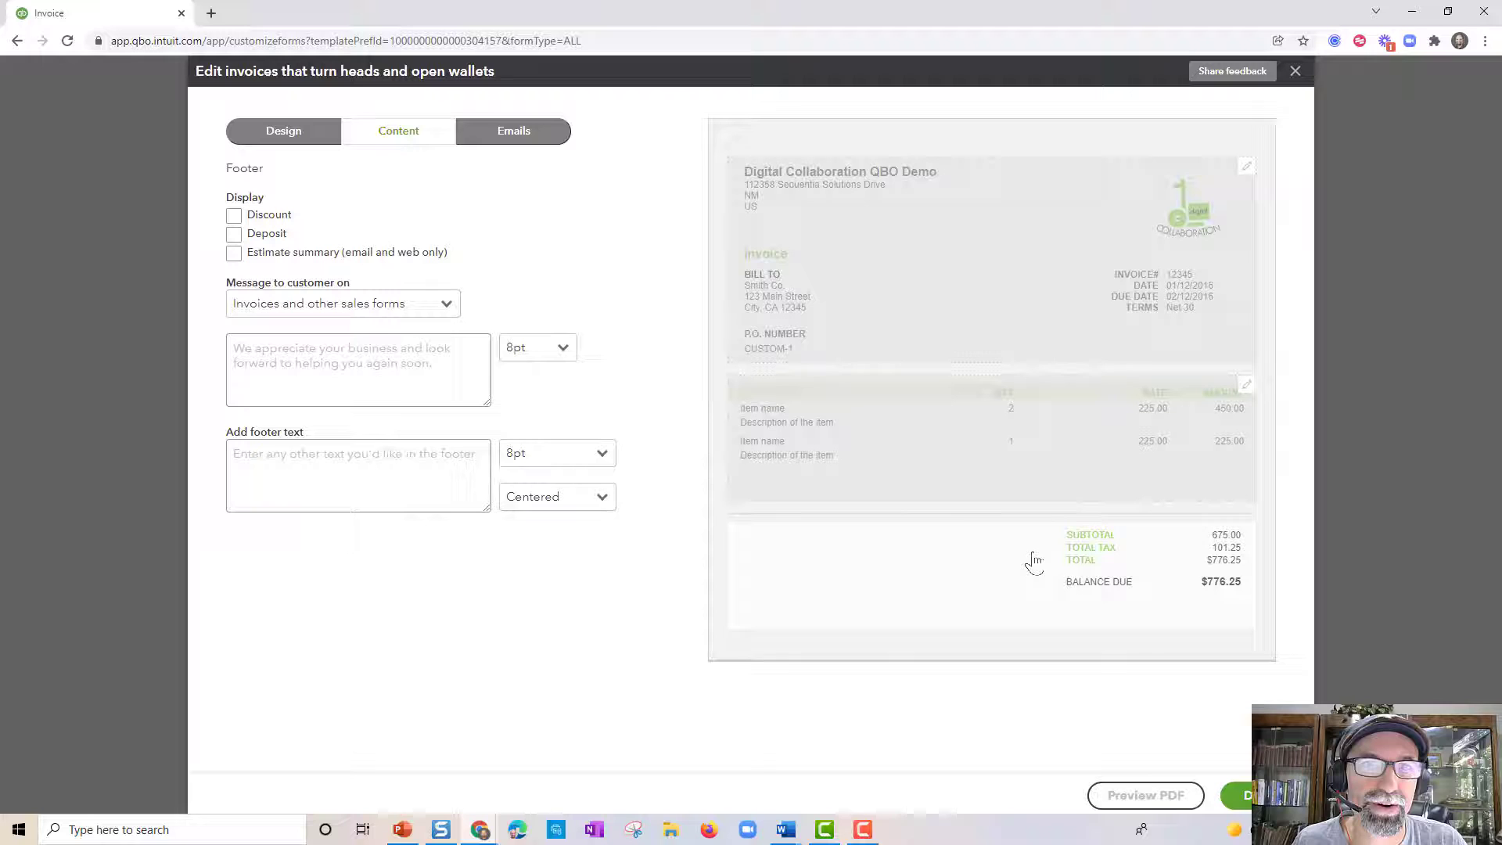
# Step: Add the footer text 'For more information call -' to the invoice template
pyautogui.click(341, 478)
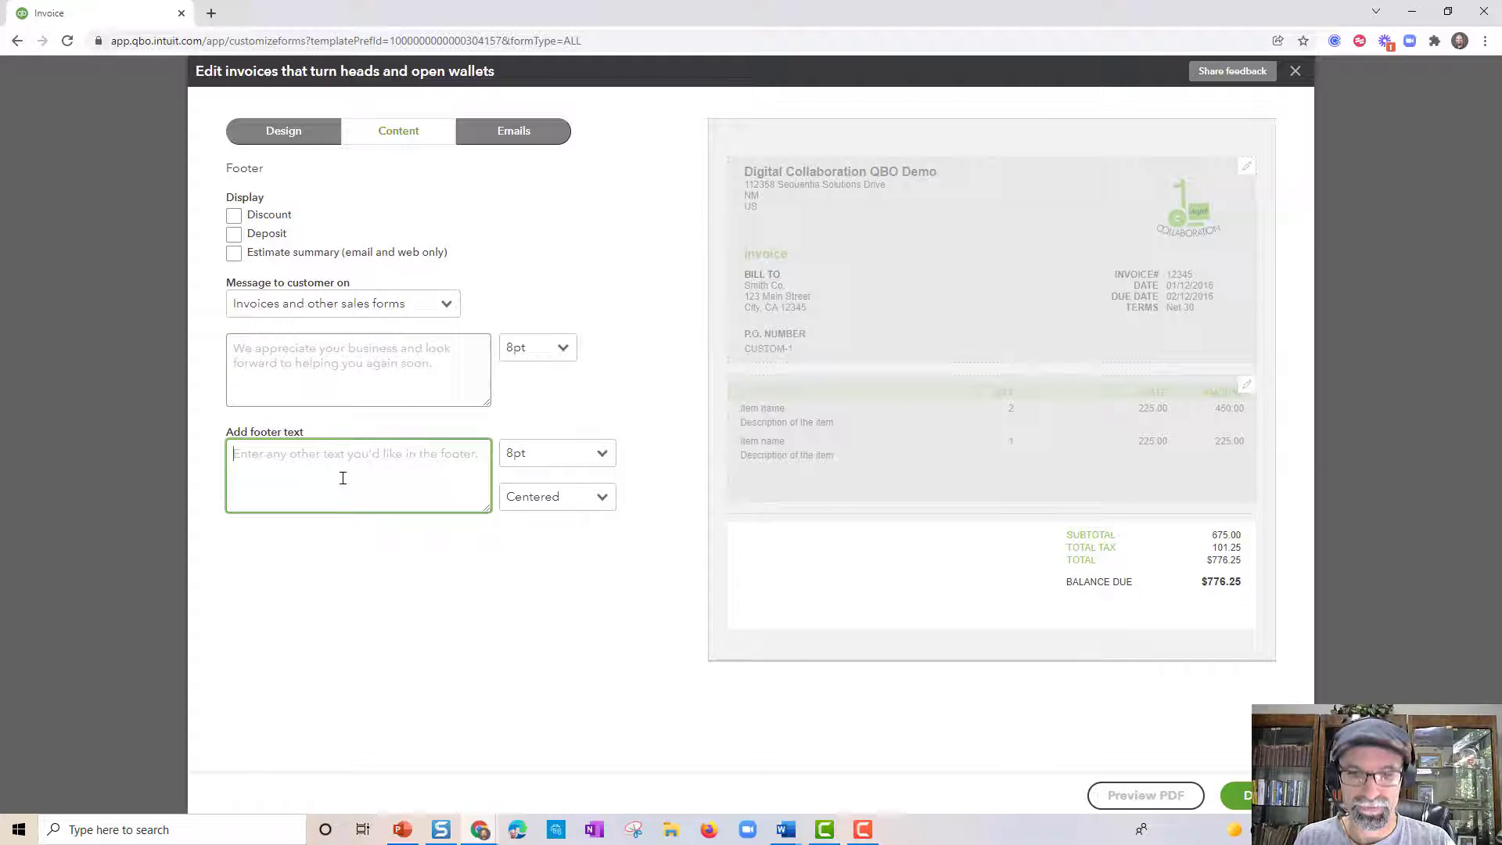
pyautogui.write('For invo')
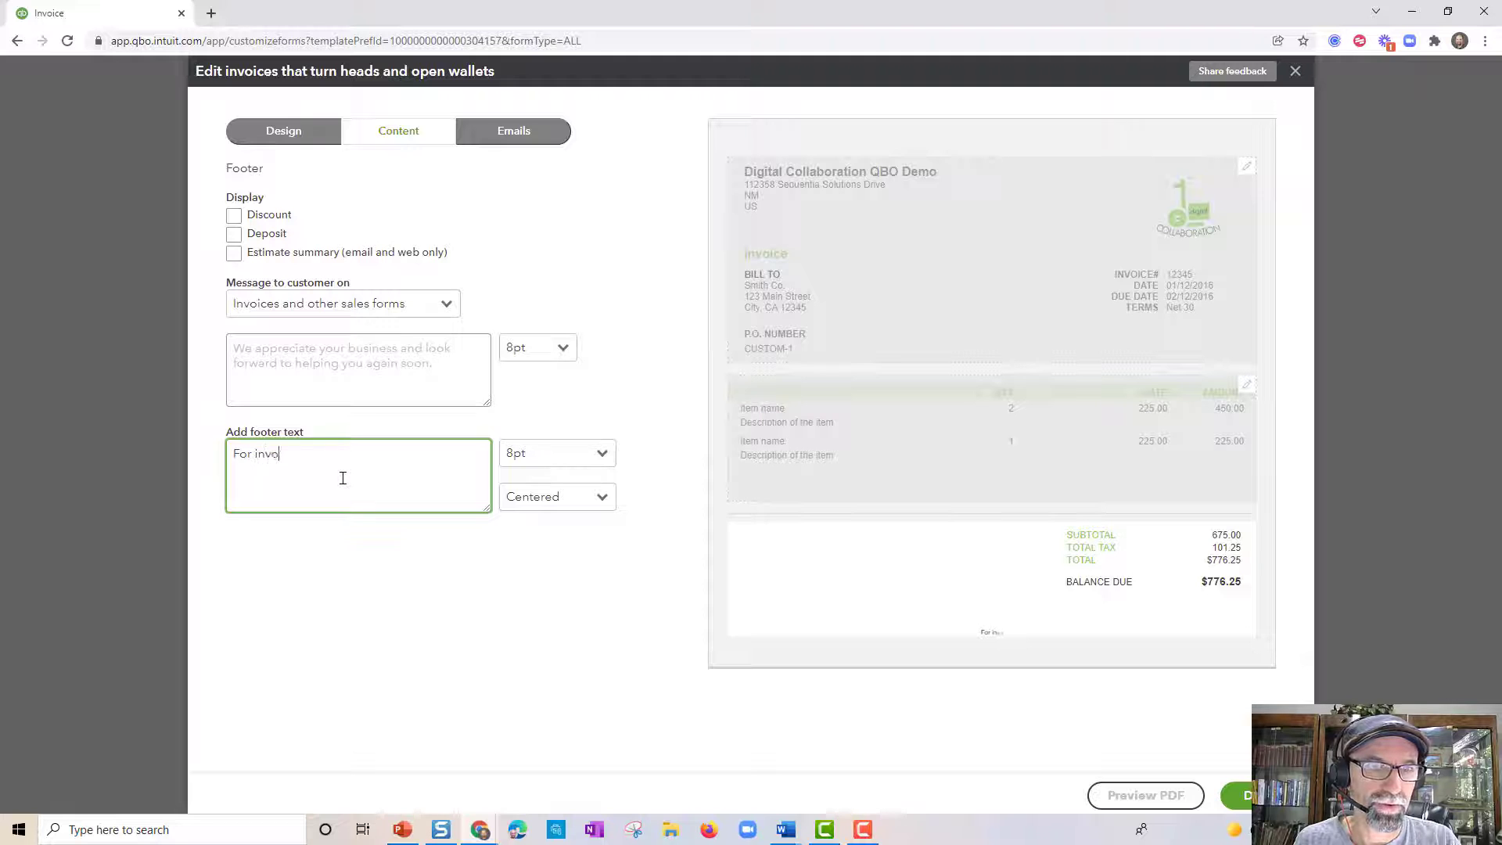
pyautogui.press('BackSpace')
pyautogui.press('BackSpace')
pyautogui.press('BackSpace')
pyautogui.press('BackSpace')
pyautogui.write('m')
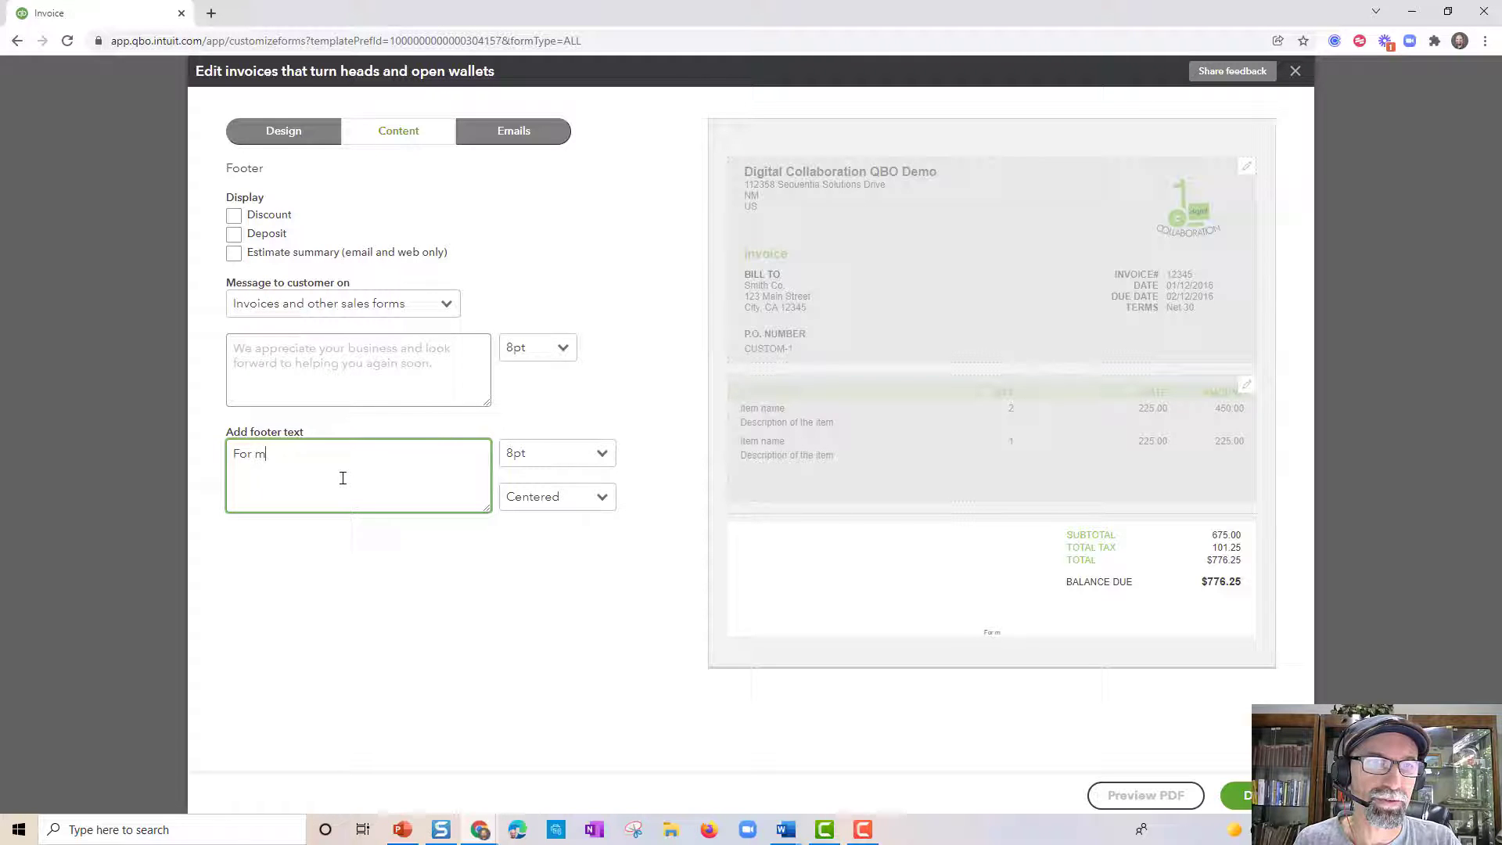
pyautogui.write('ore inform')
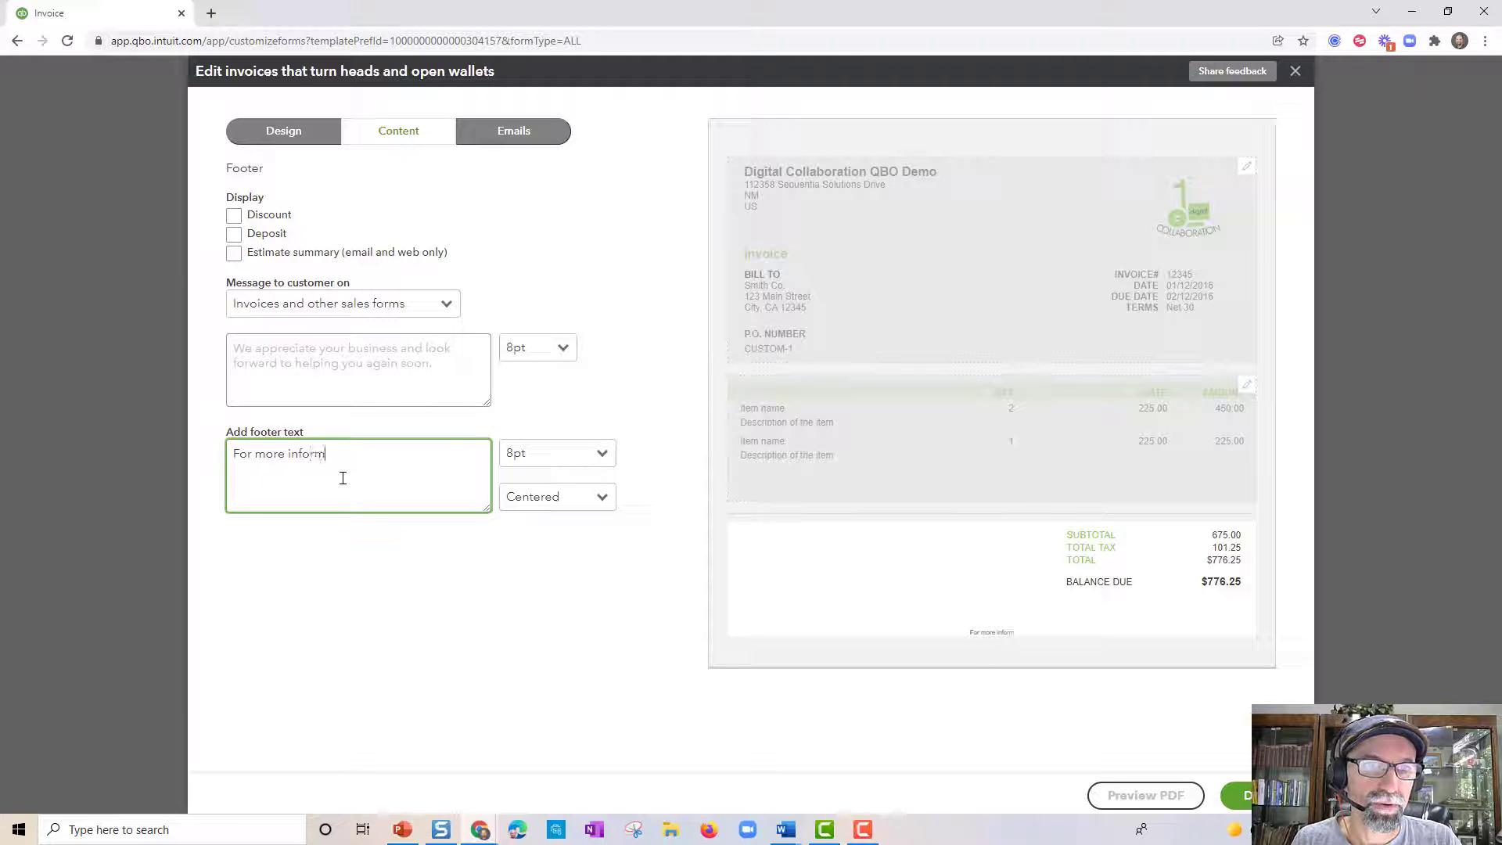
pyautogui.write('ation call -')
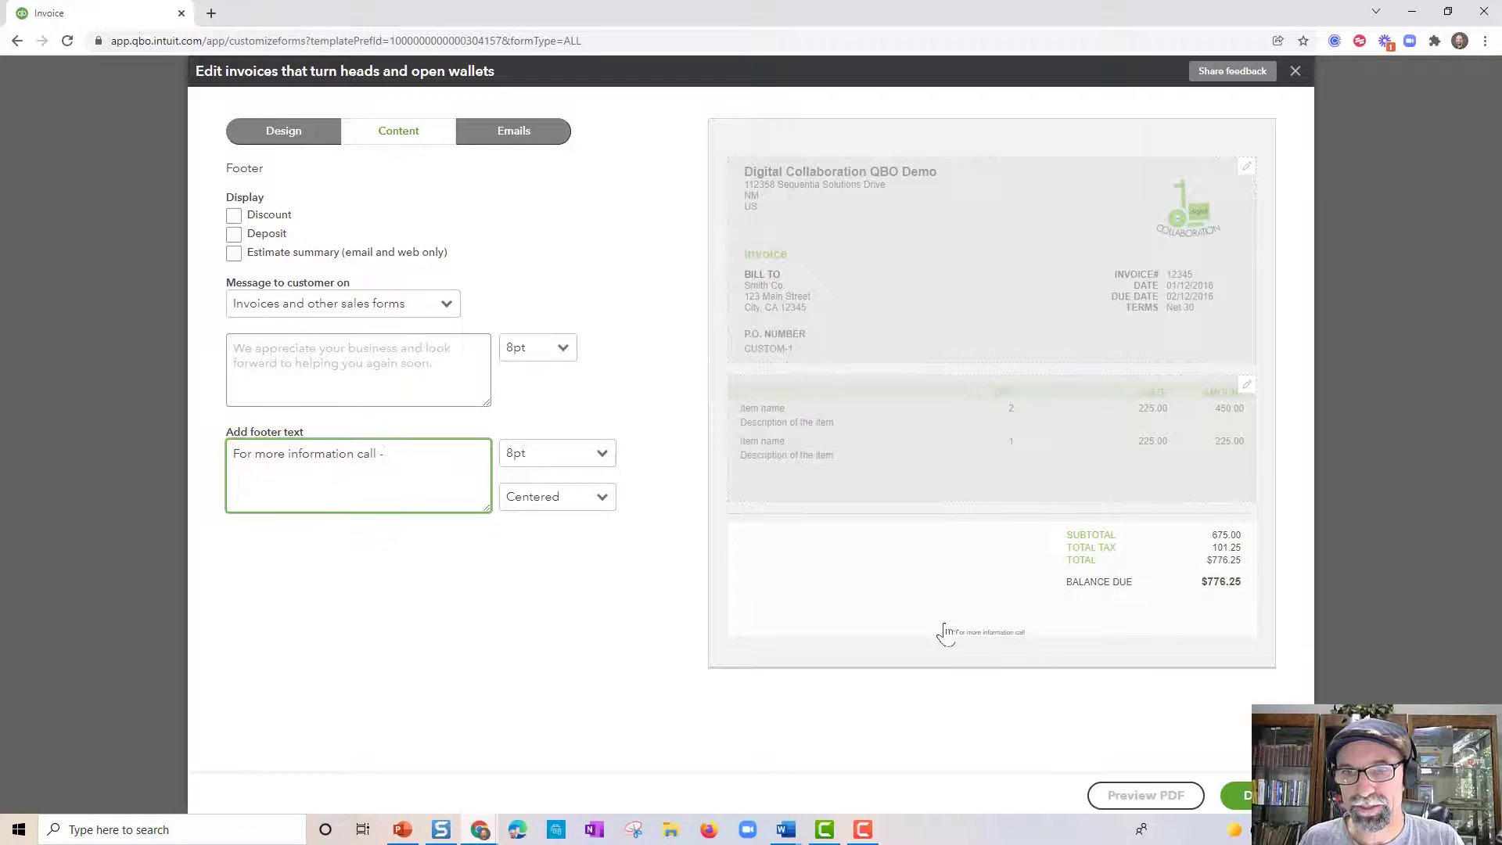
pyautogui.moveTo(948, 632); pyautogui.dragTo(1031, 635)
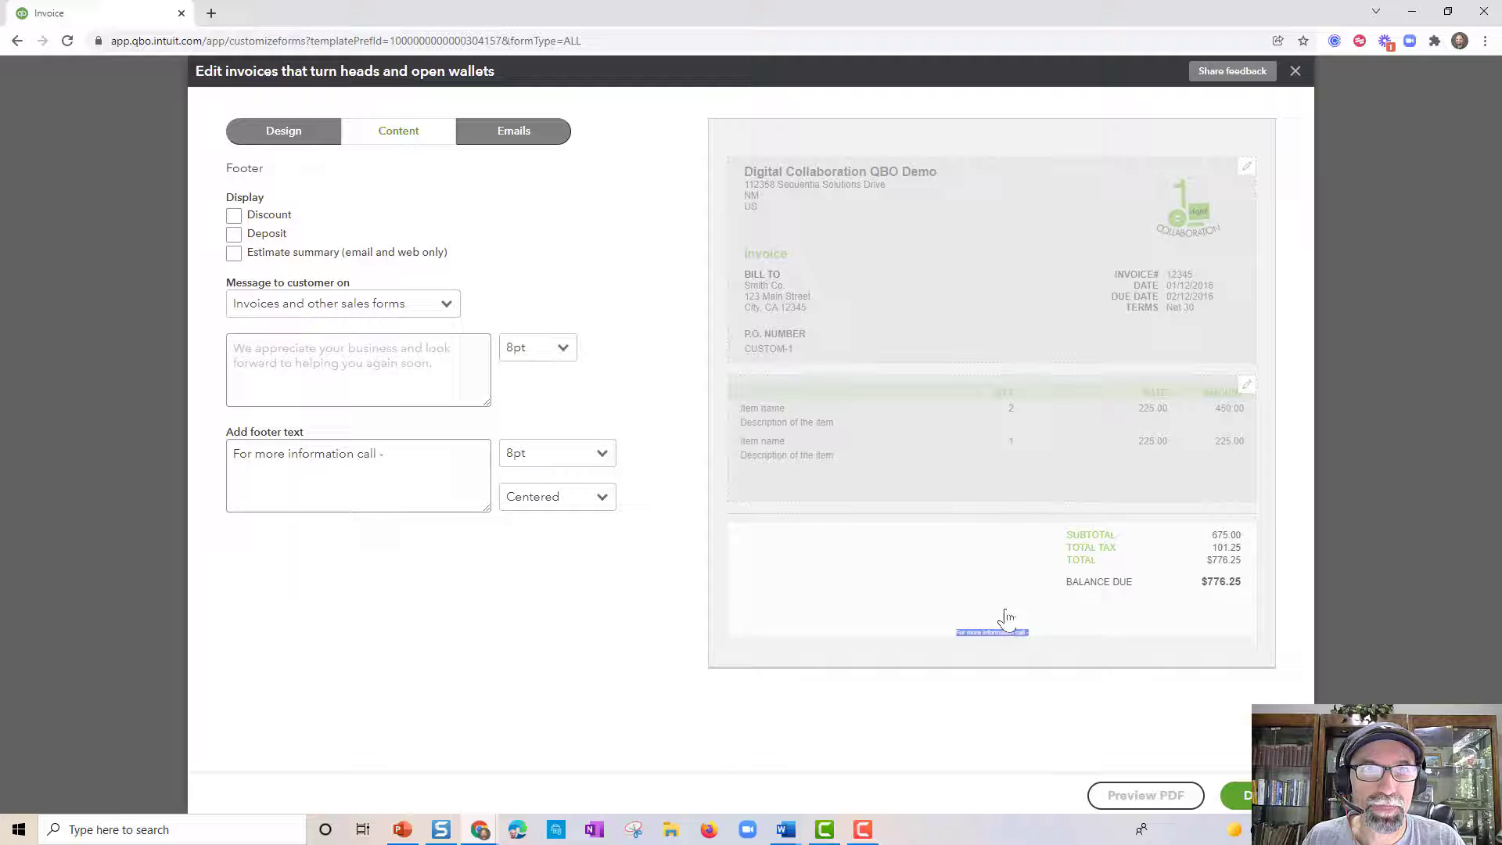
# Step: Preview the Airy new, Modern, Fresh, Bold and Friendly designs, then keep Airy classic
pyautogui.click(291, 139)
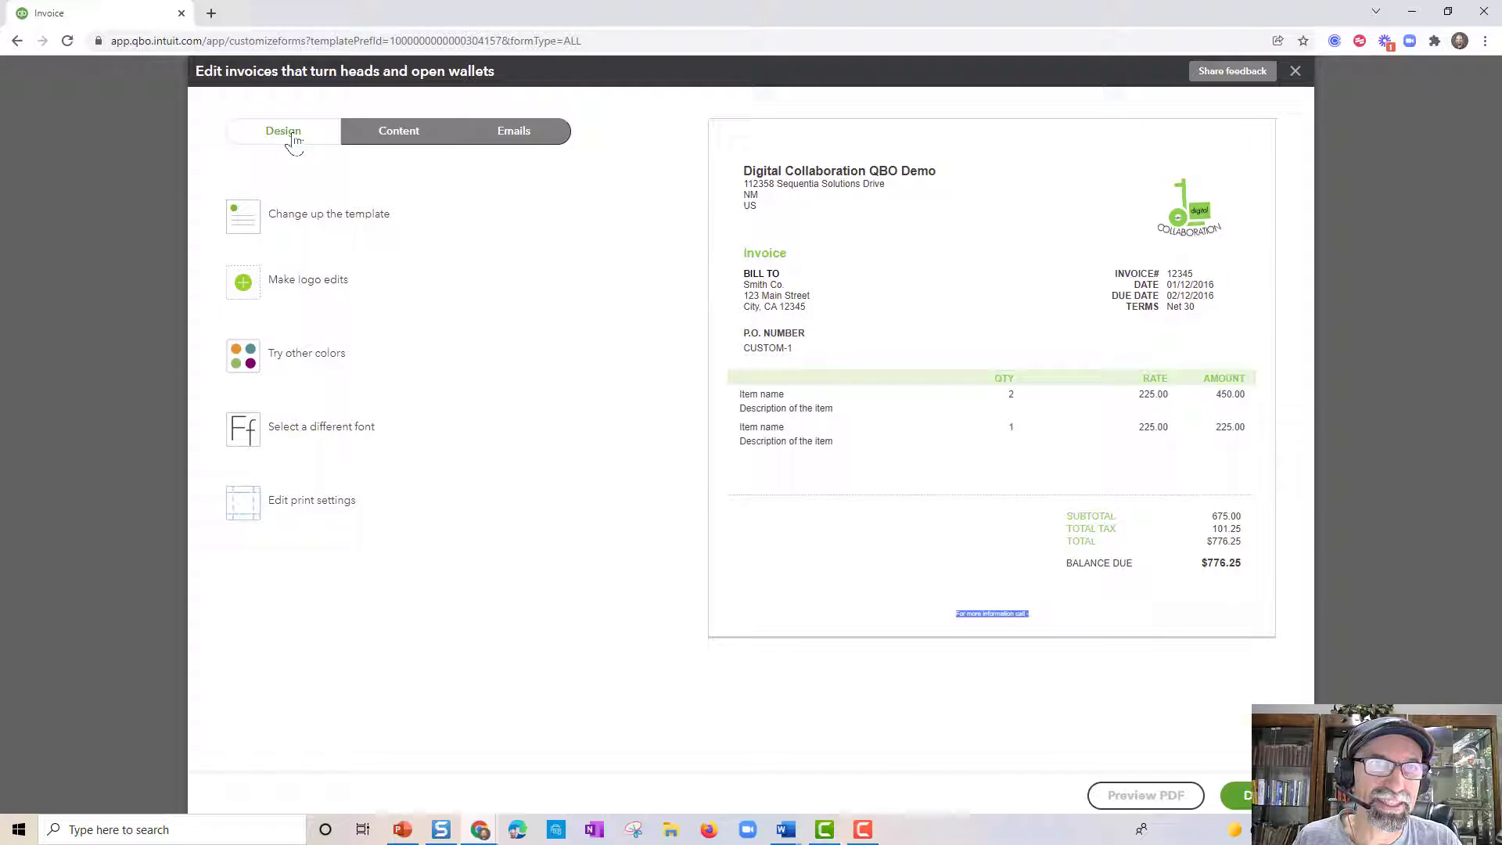
pyautogui.click(352, 216)
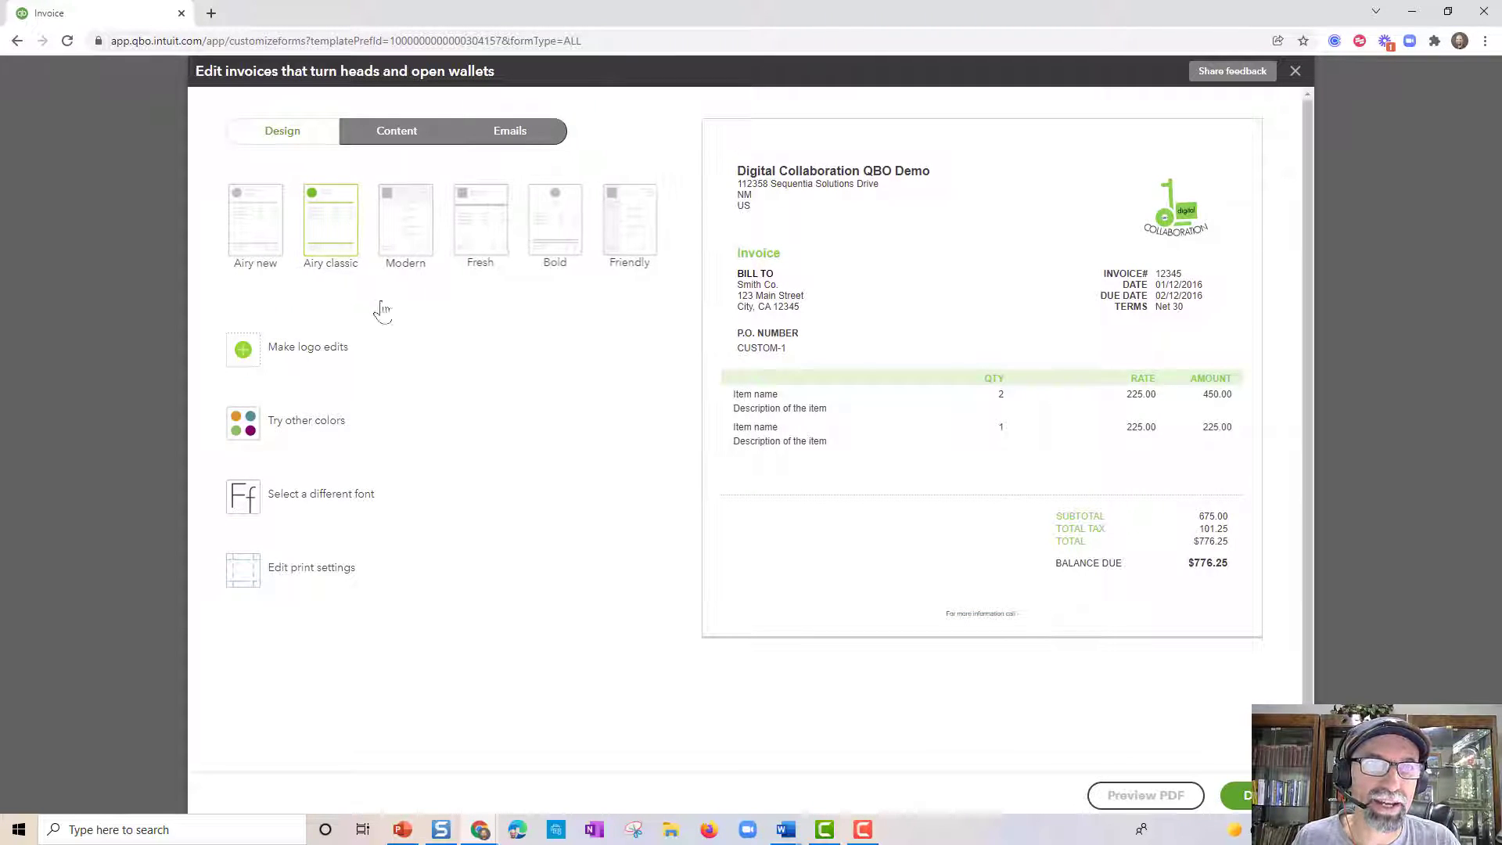
pyautogui.click(266, 227)
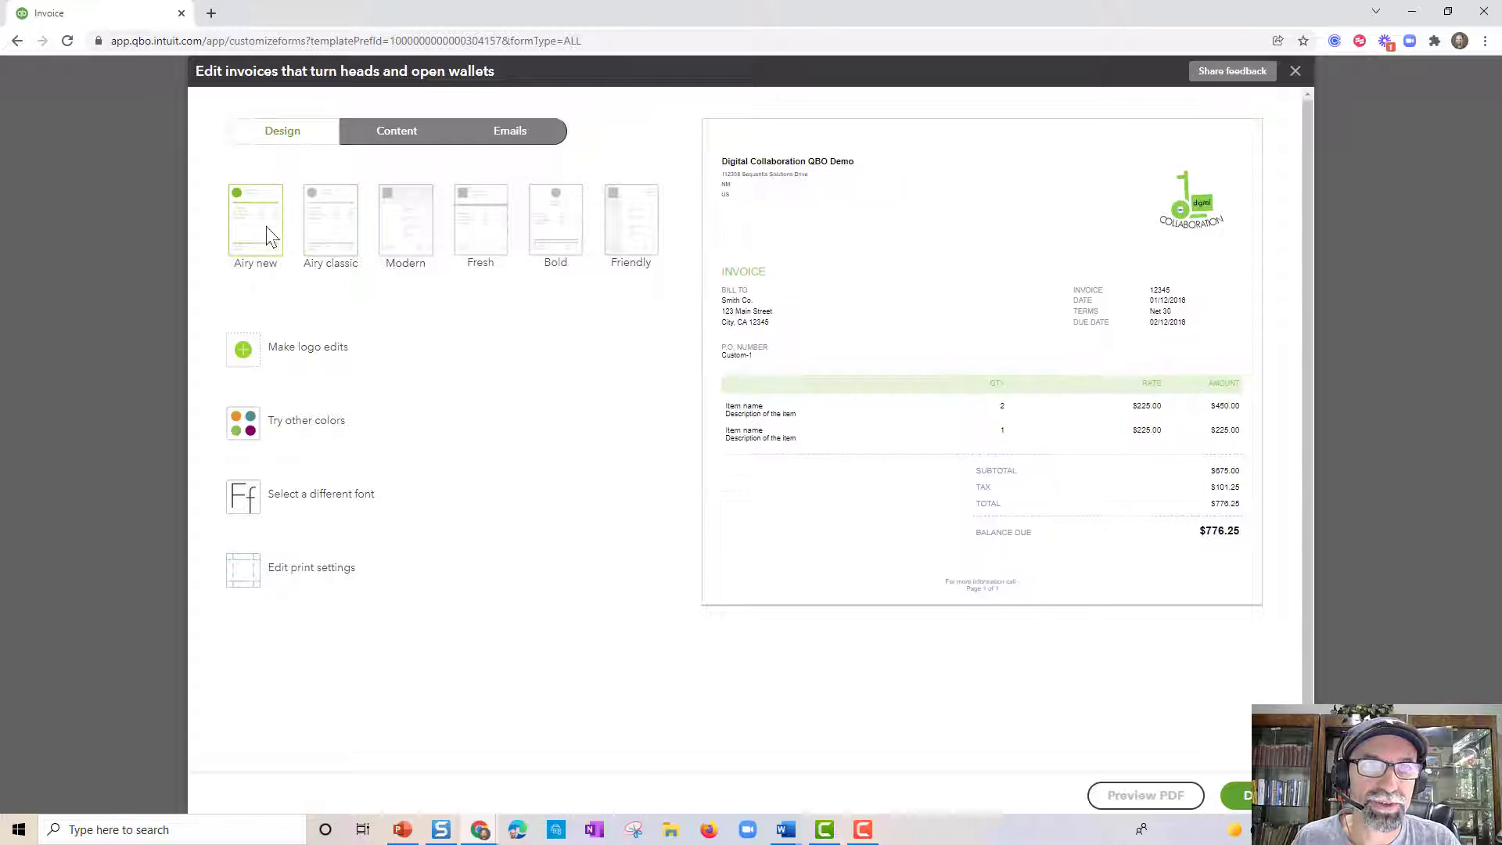
pyautogui.click(334, 236)
pyautogui.click(407, 237)
pyautogui.click(476, 237)
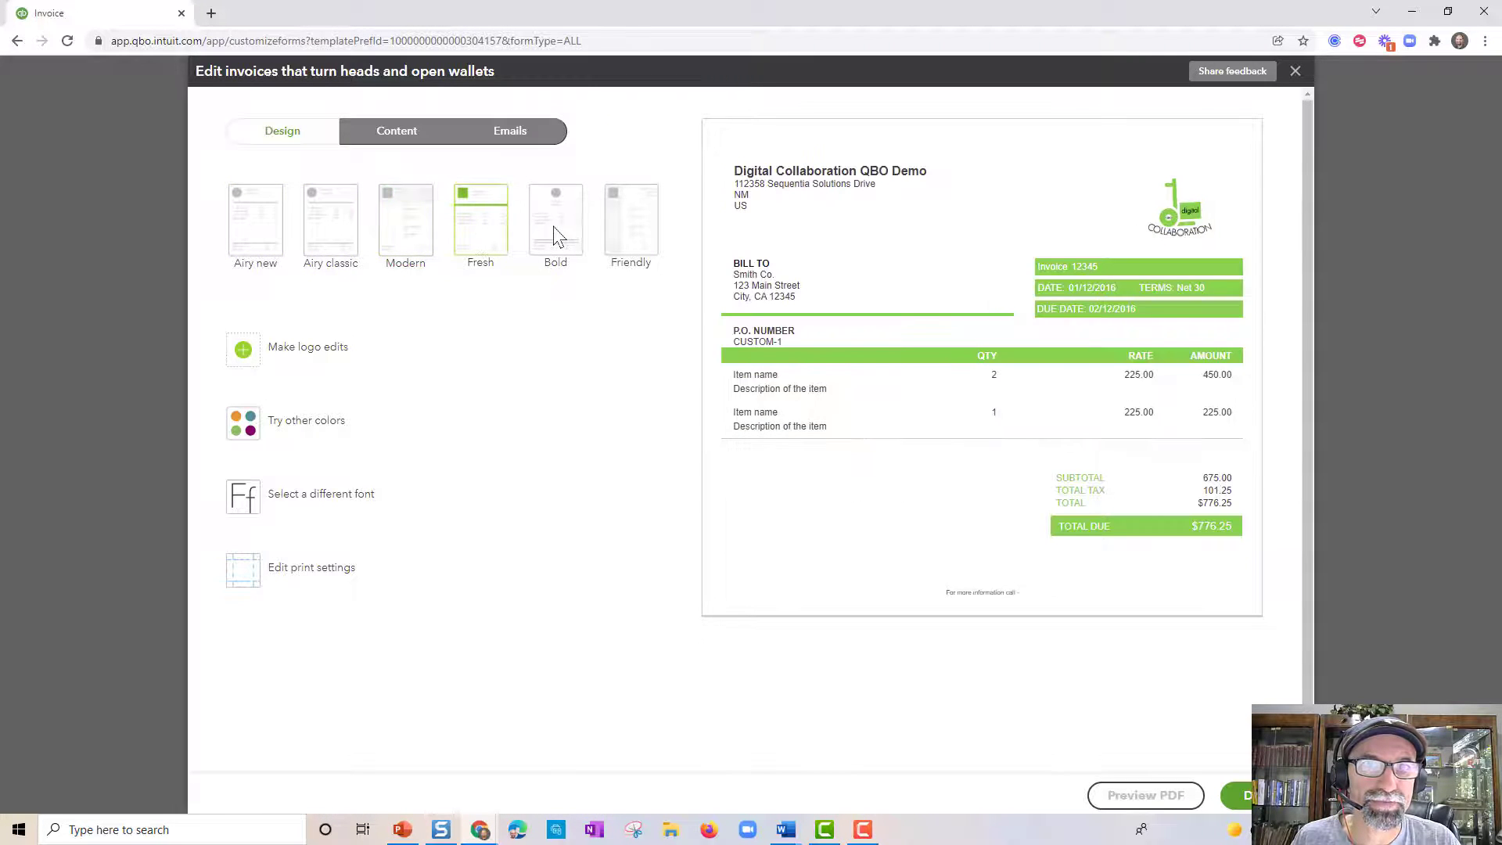
pyautogui.click(554, 227)
pyautogui.click(627, 224)
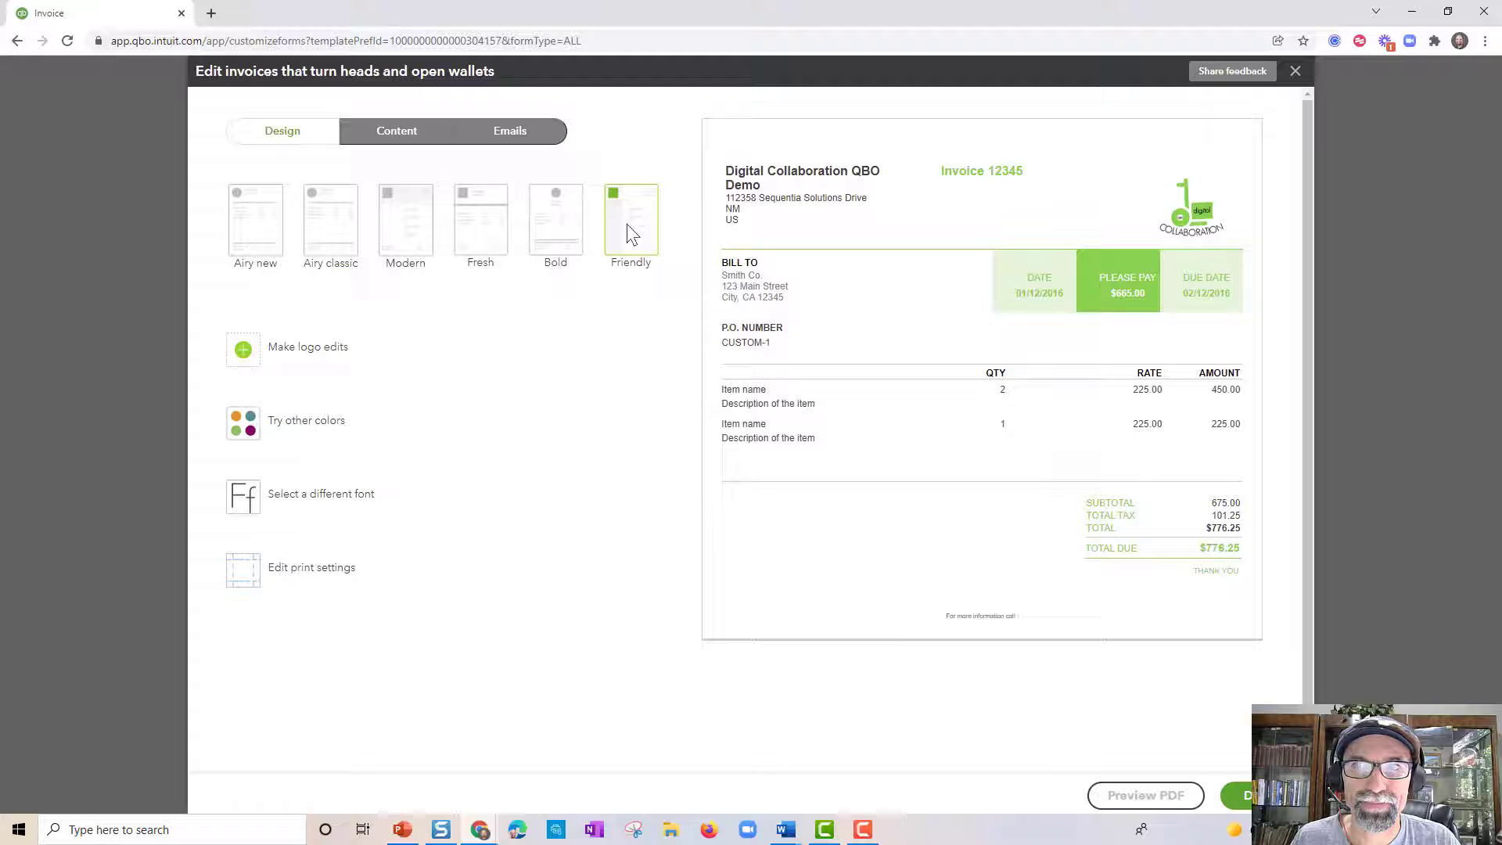
pyautogui.click(349, 226)
# Step: Set the invoice logo to Large size, placed on the right
pyautogui.click(309, 348)
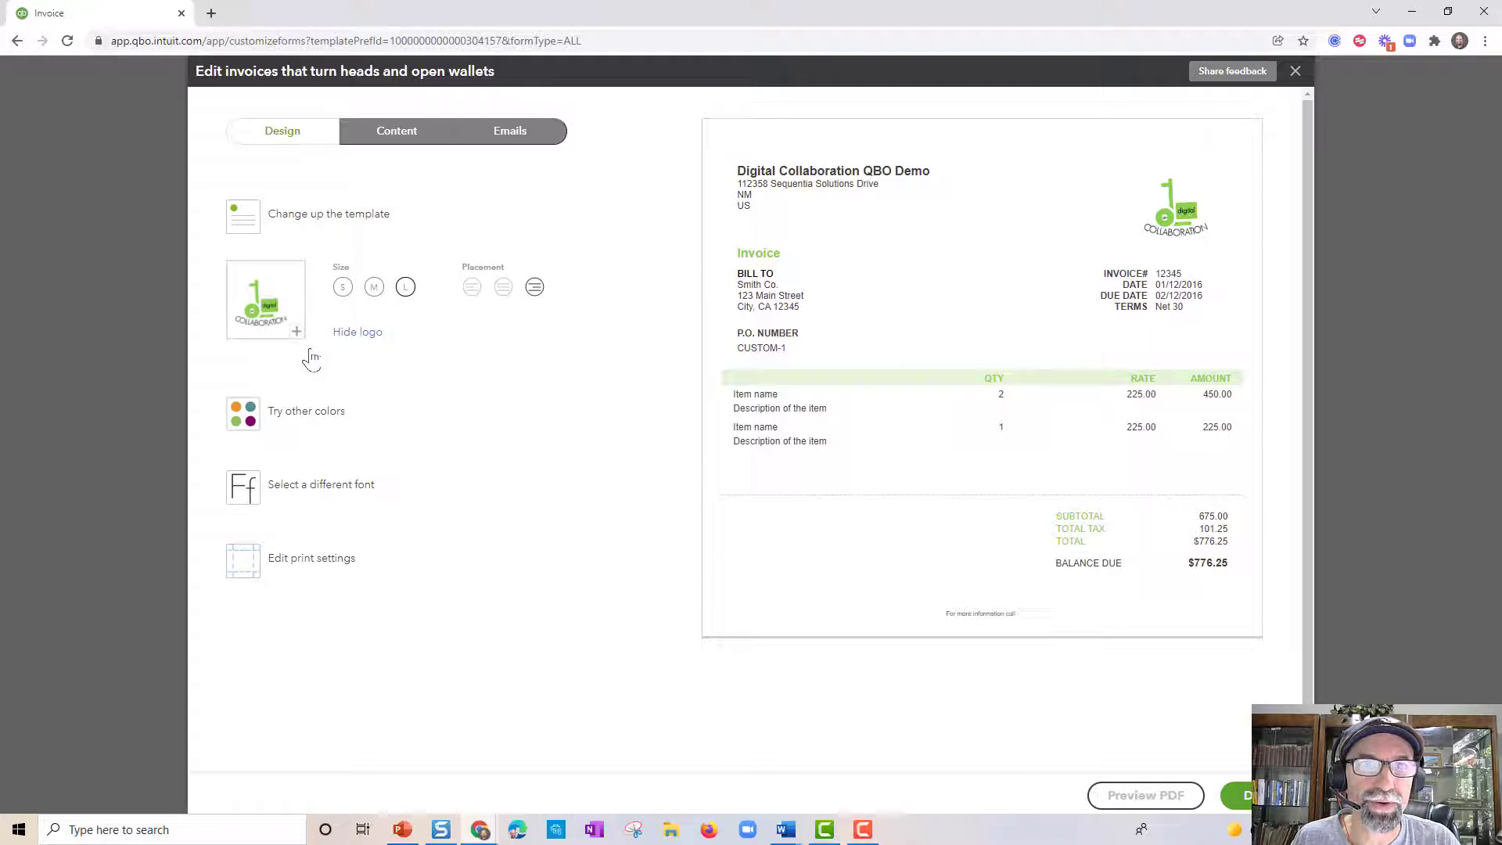
pyautogui.click(374, 288)
pyautogui.click(344, 288)
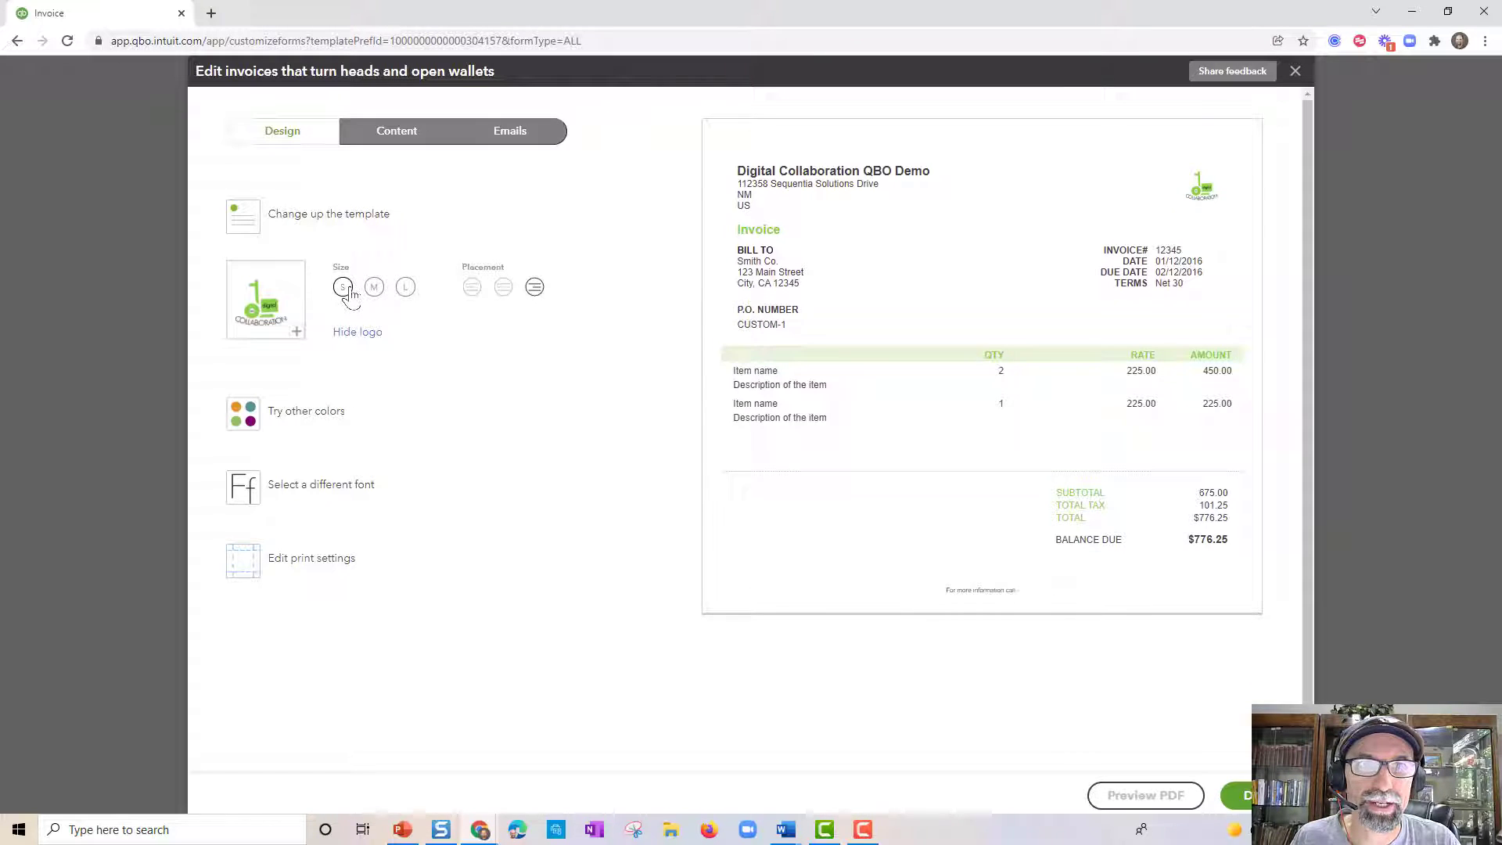
pyautogui.click(471, 287)
pyautogui.click(503, 288)
pyautogui.click(535, 287)
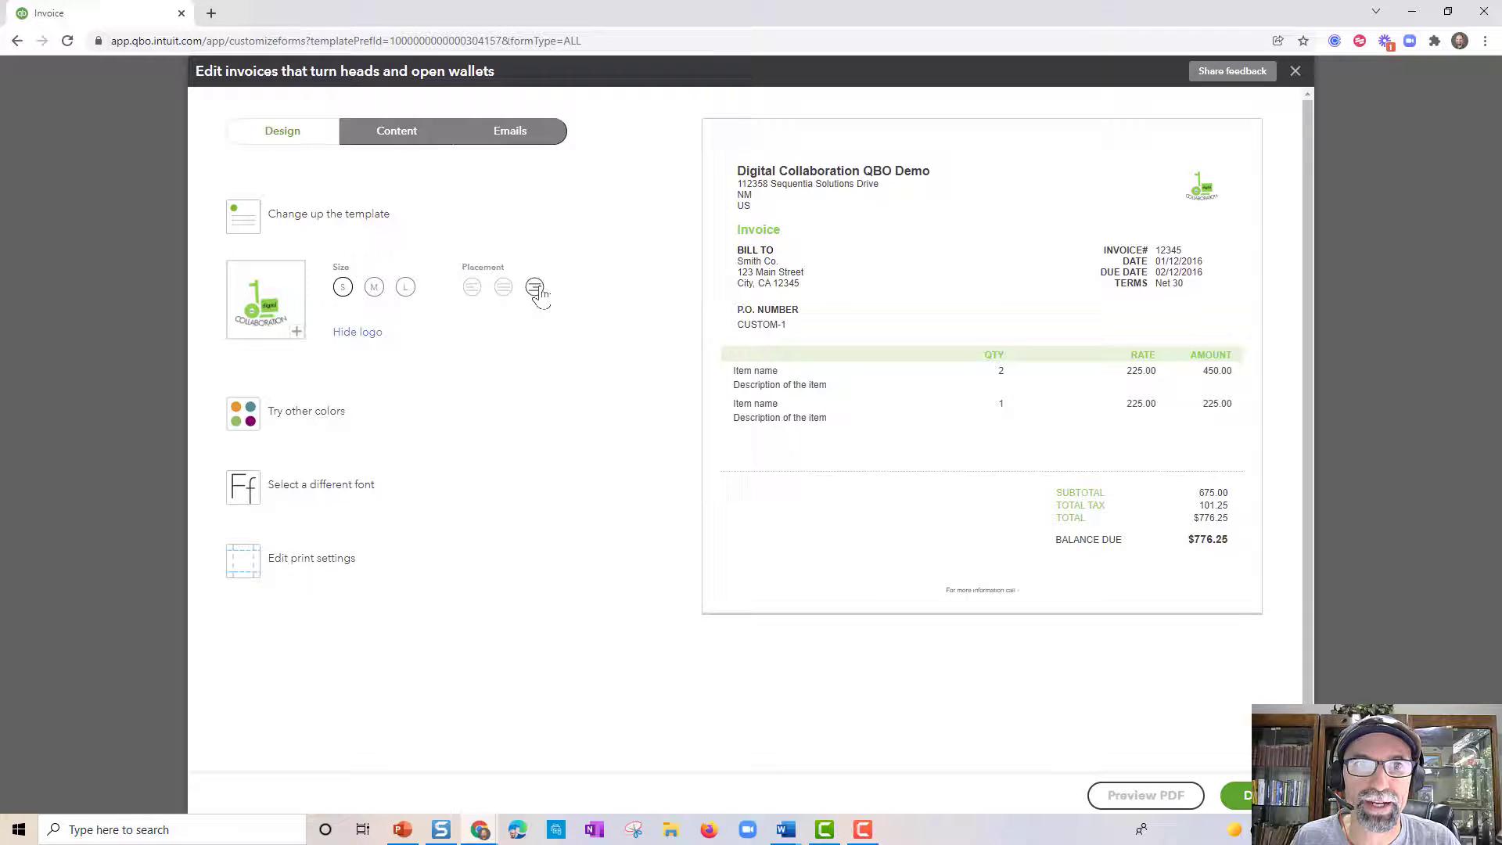
pyautogui.click(406, 288)
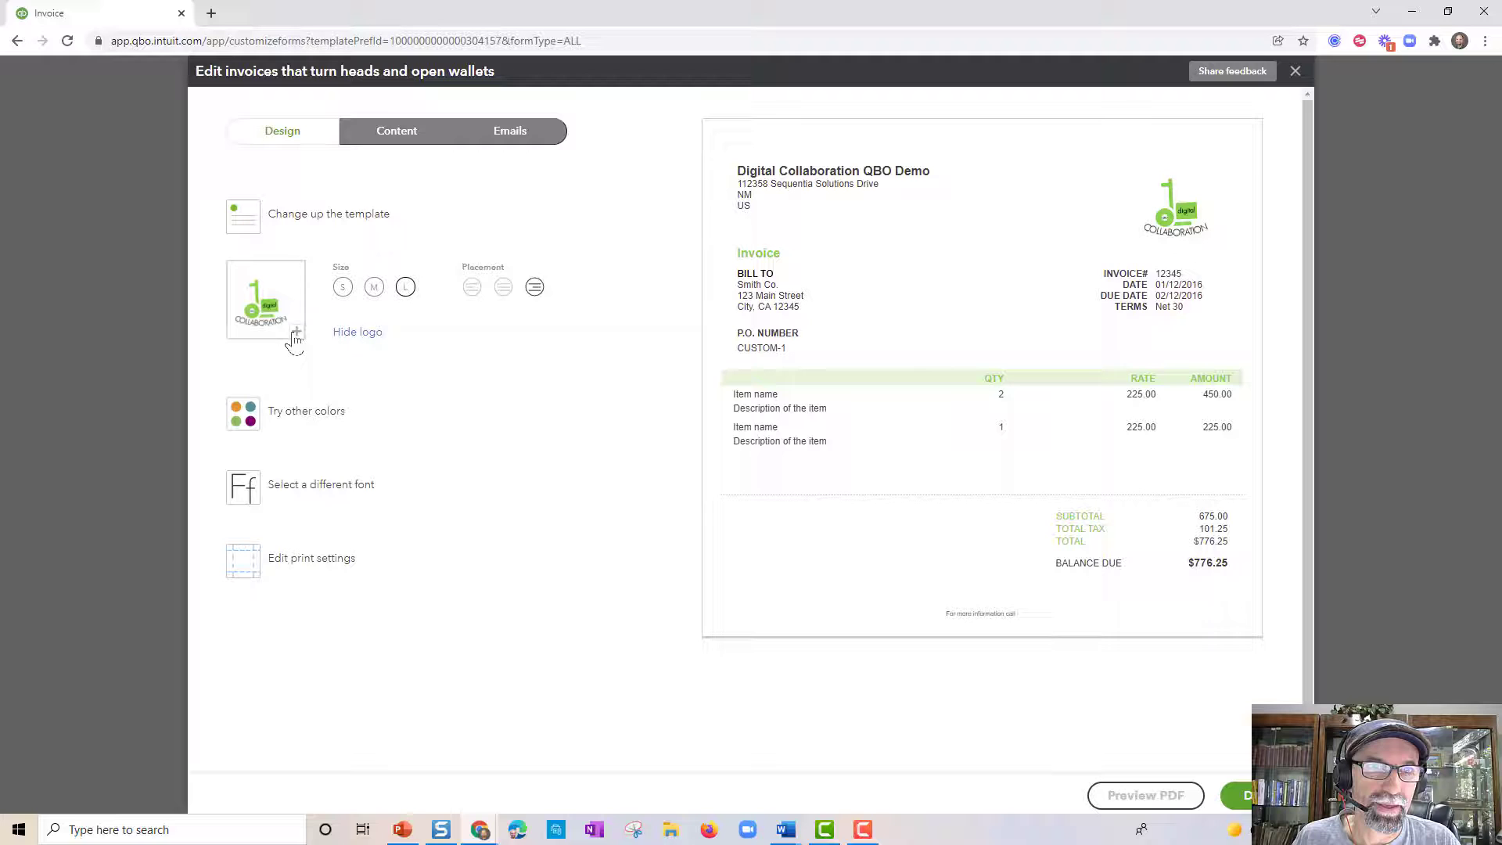
# Step: Review colour #62CD3F, Helvetica font and print margins unchanged, then view the content and email settings
pyautogui.click(297, 415)
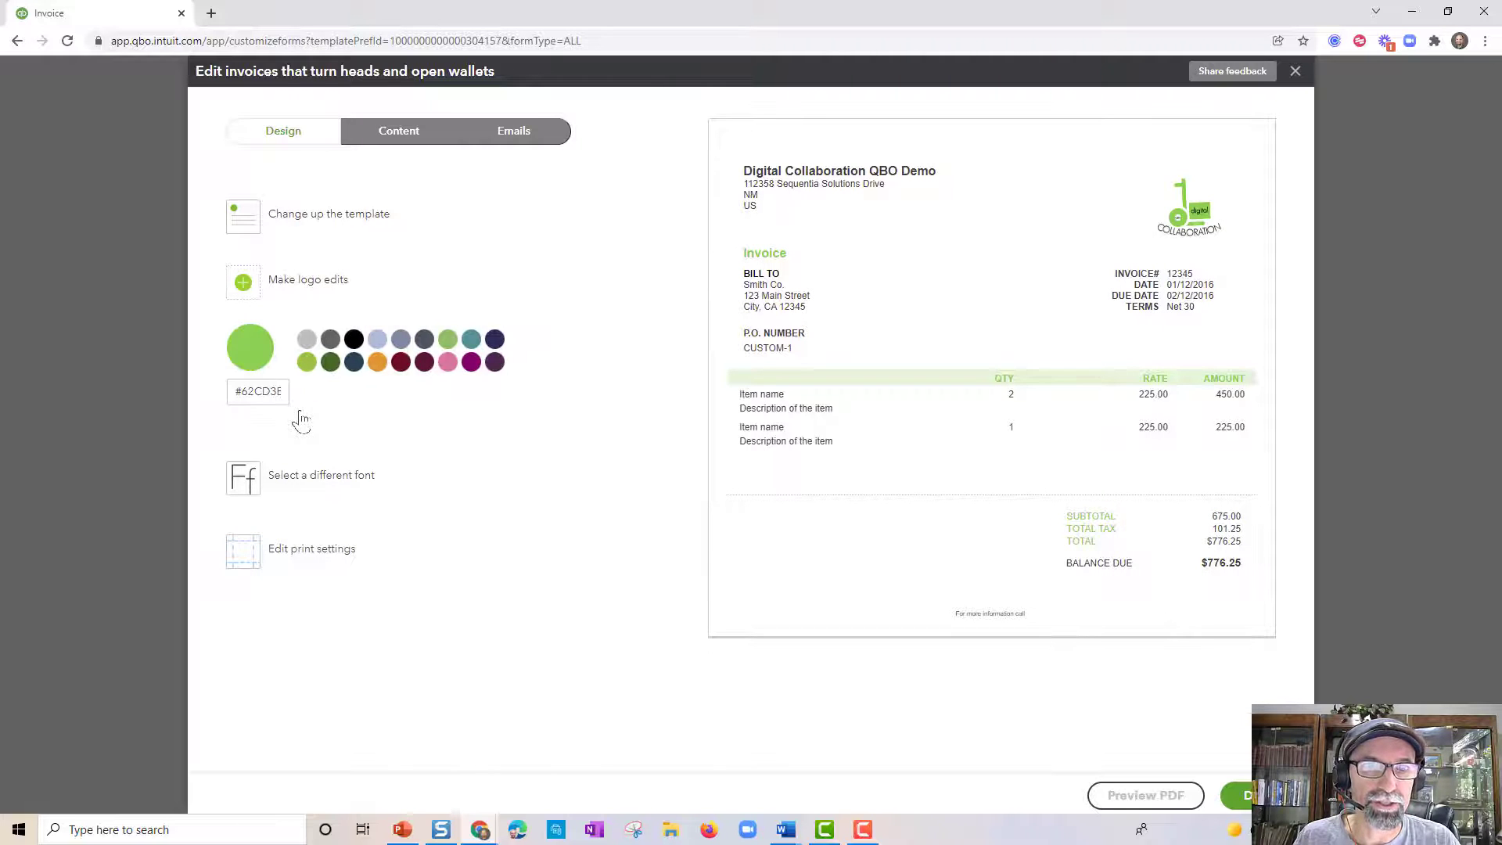
pyautogui.moveTo(235, 393); pyautogui.dragTo(302, 402)
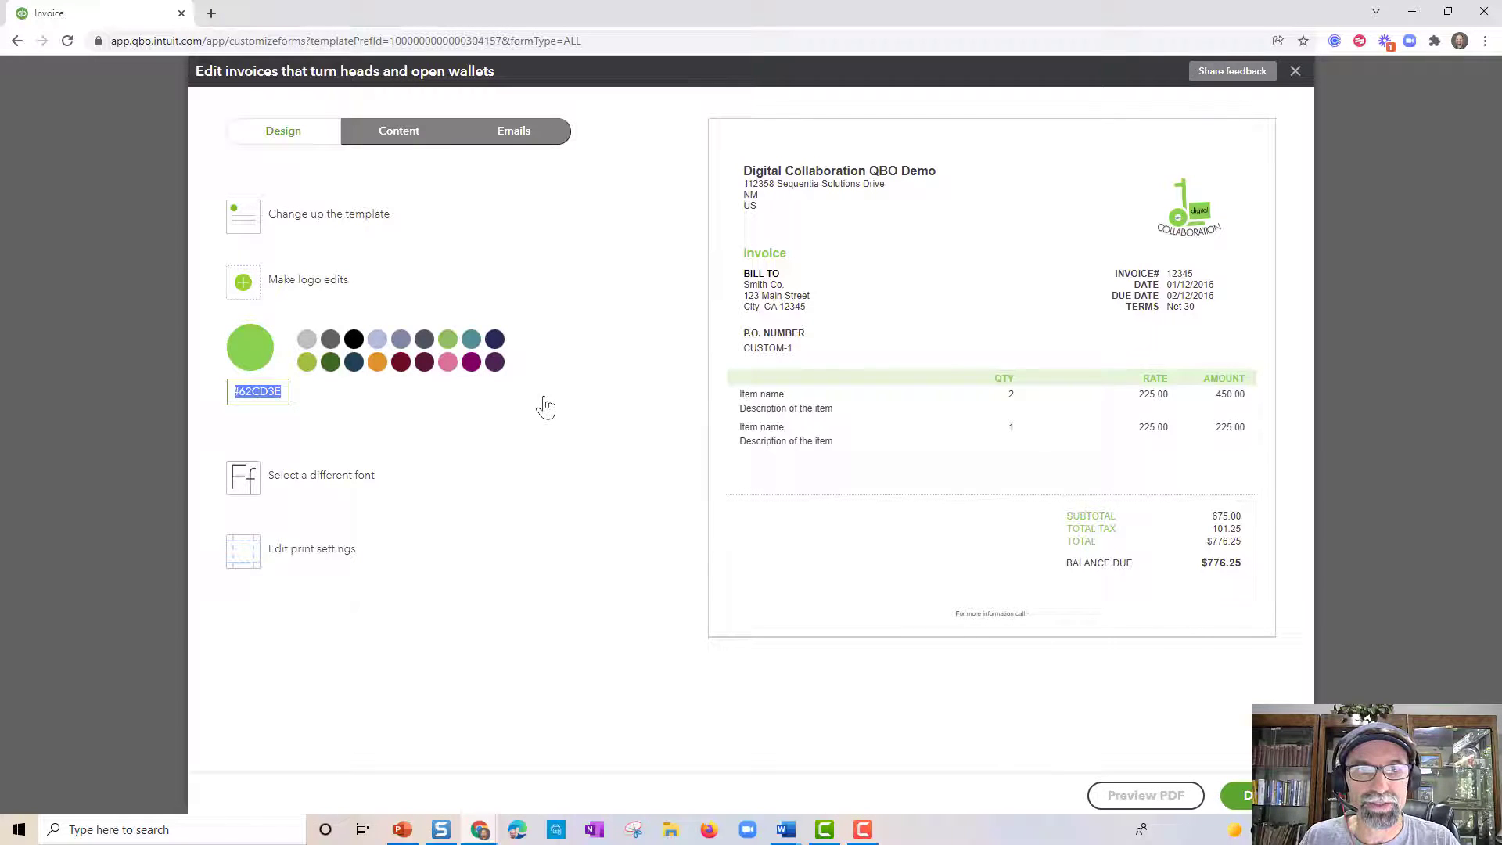
pyautogui.click(367, 477)
pyautogui.click(321, 419)
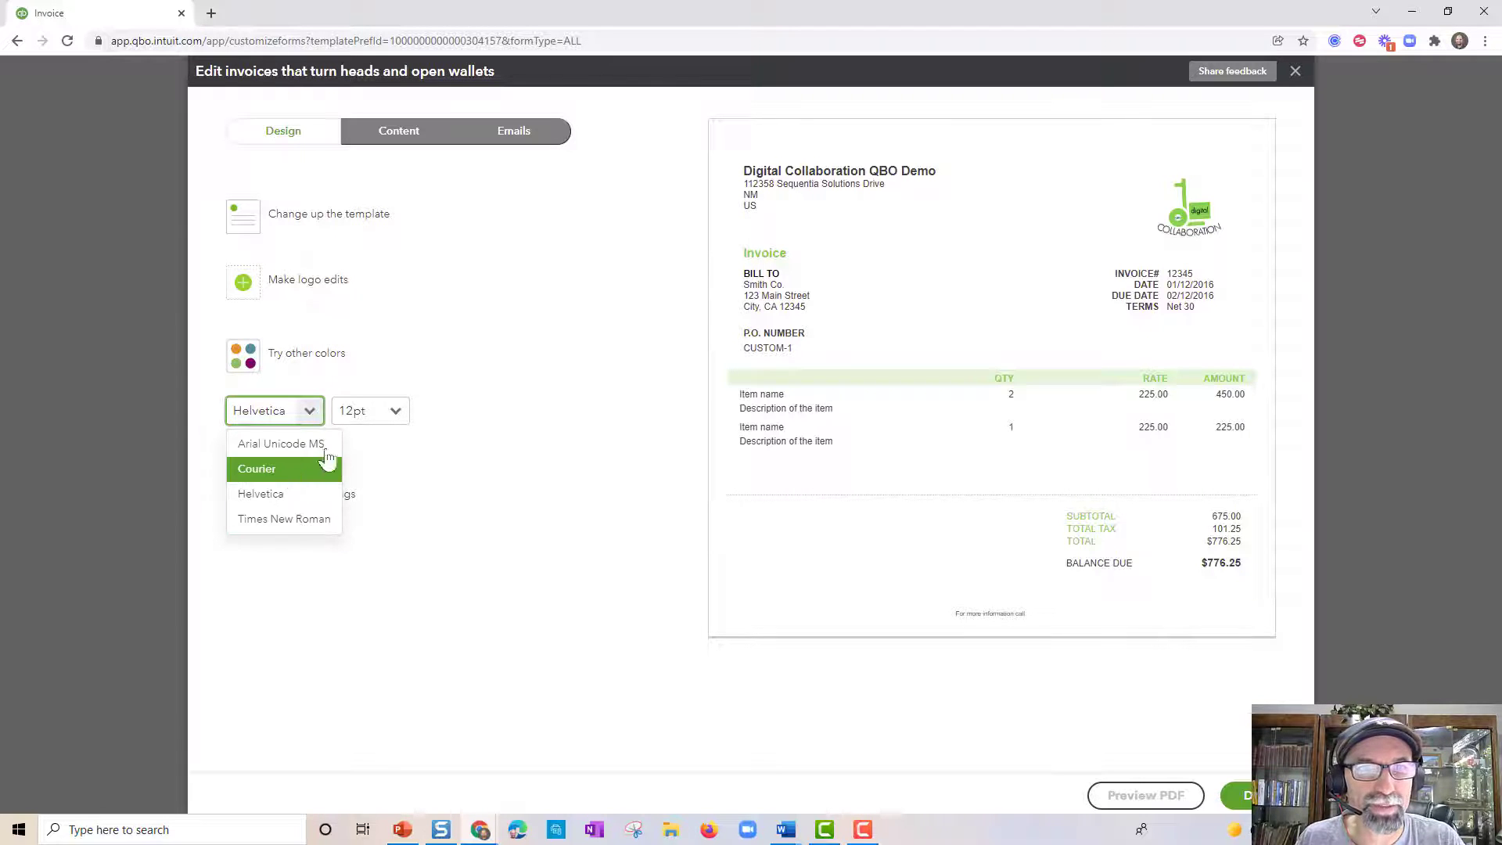
pyautogui.click(446, 433)
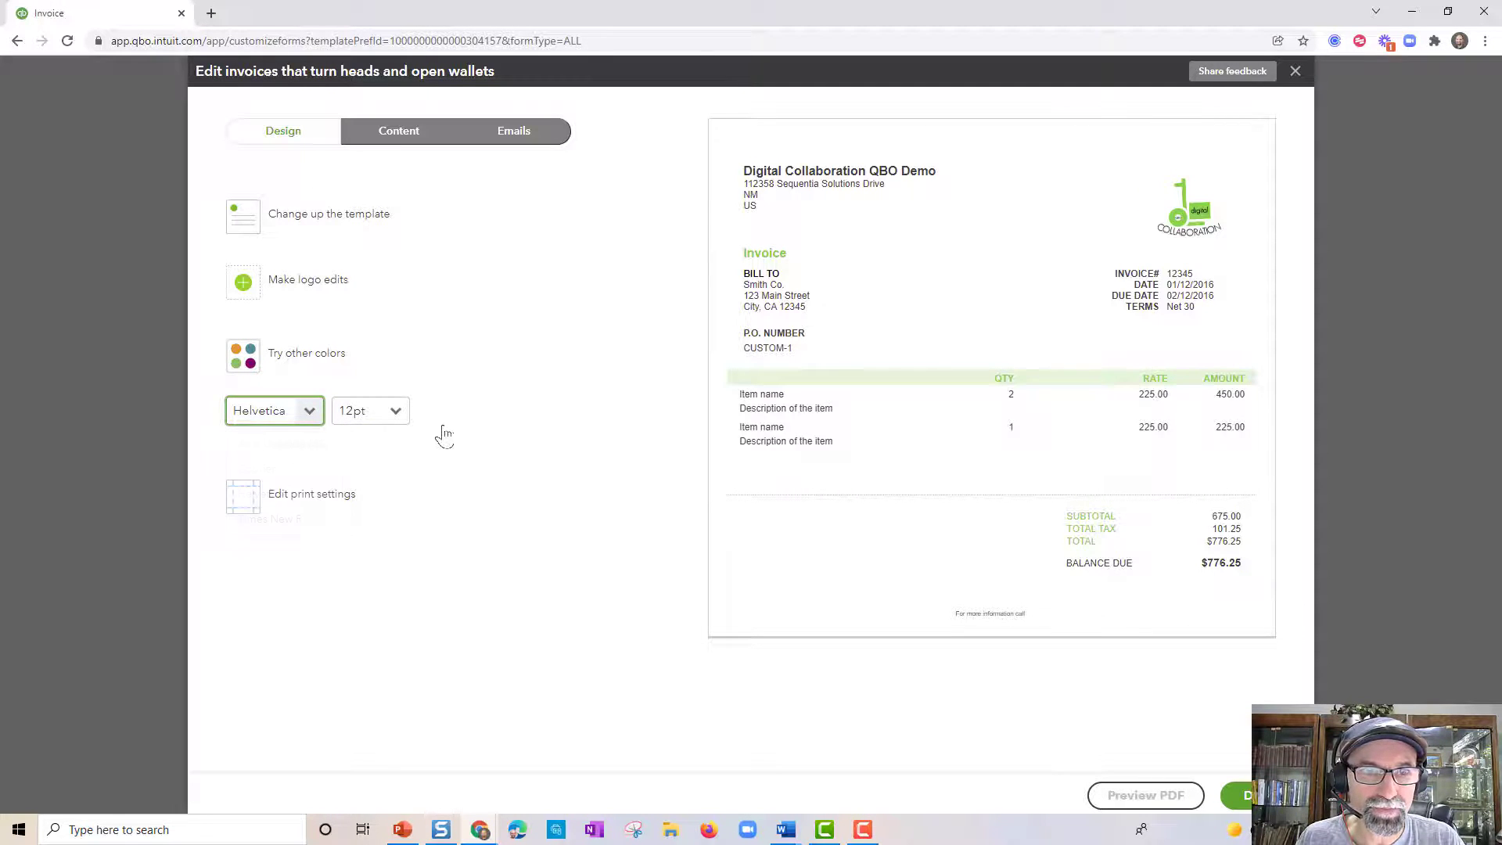
pyautogui.click(344, 501)
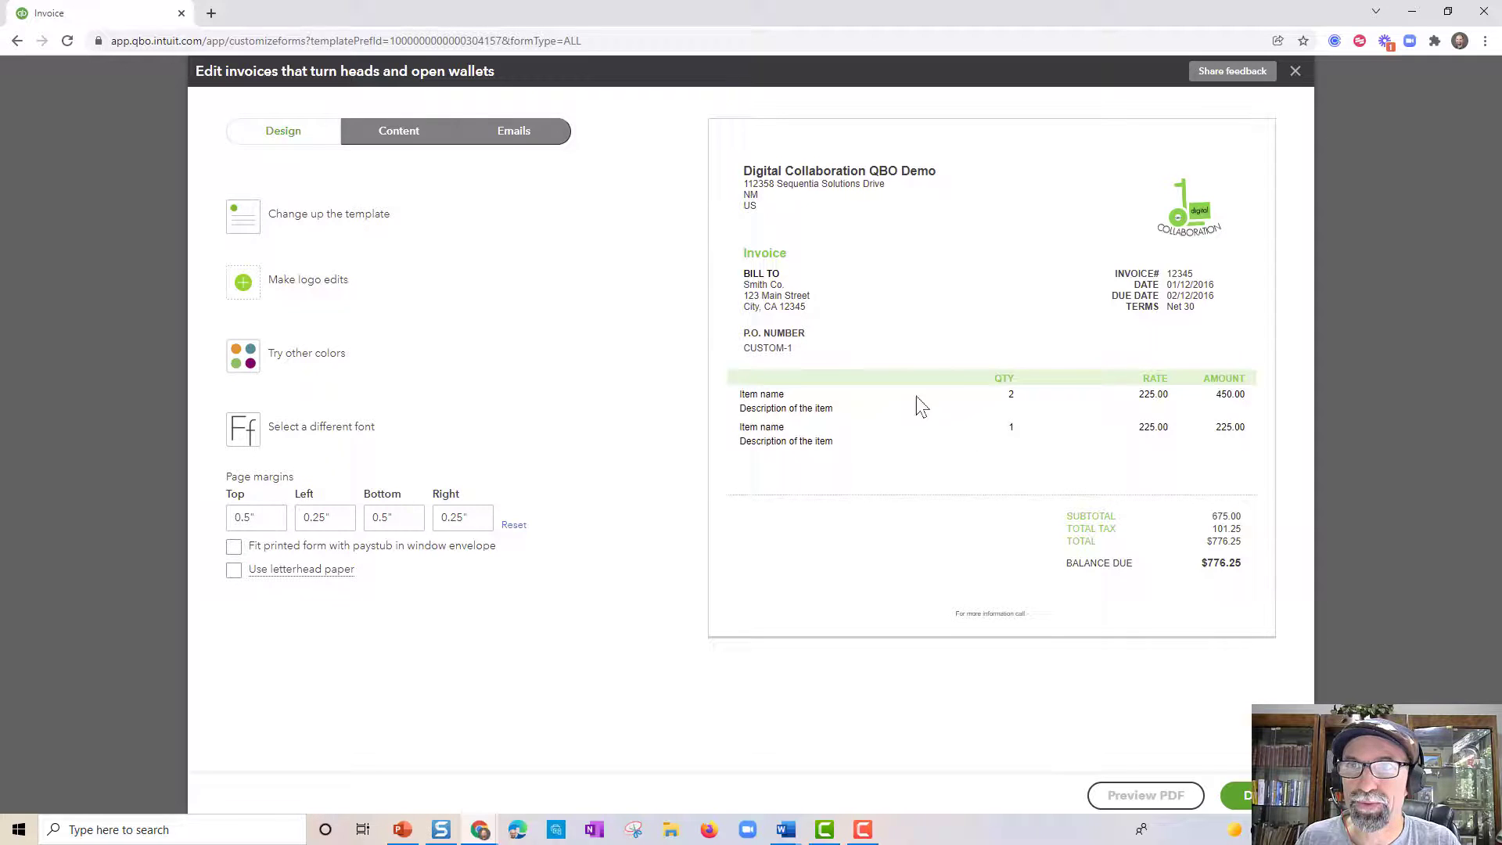
pyautogui.click(424, 133)
pyautogui.click(512, 130)
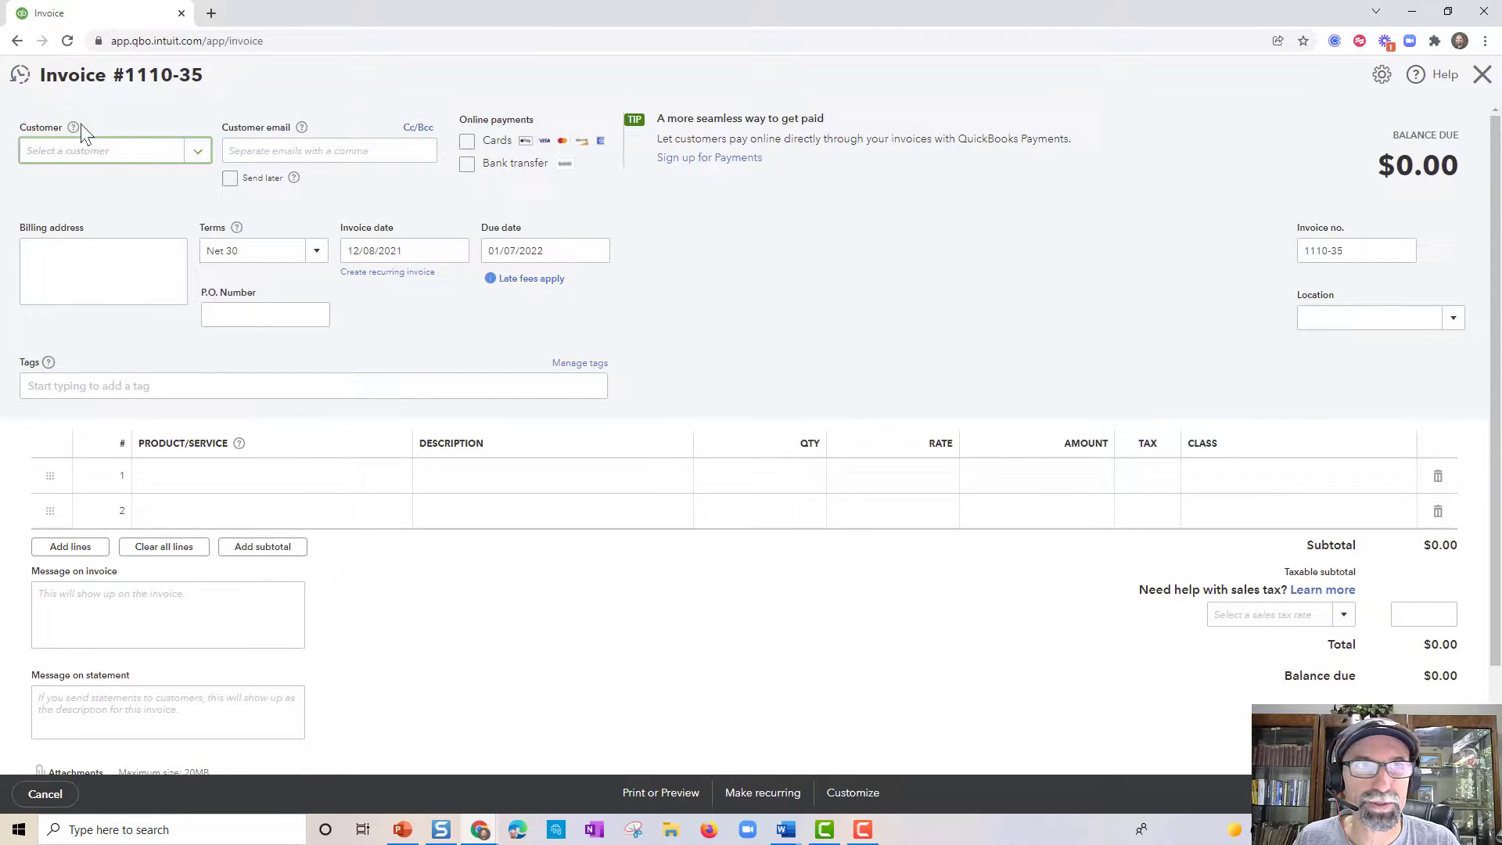
# Step: Open the 4 Square Corp invoice #1082 from recent transactions and check its print preview
pyautogui.click(20, 75)
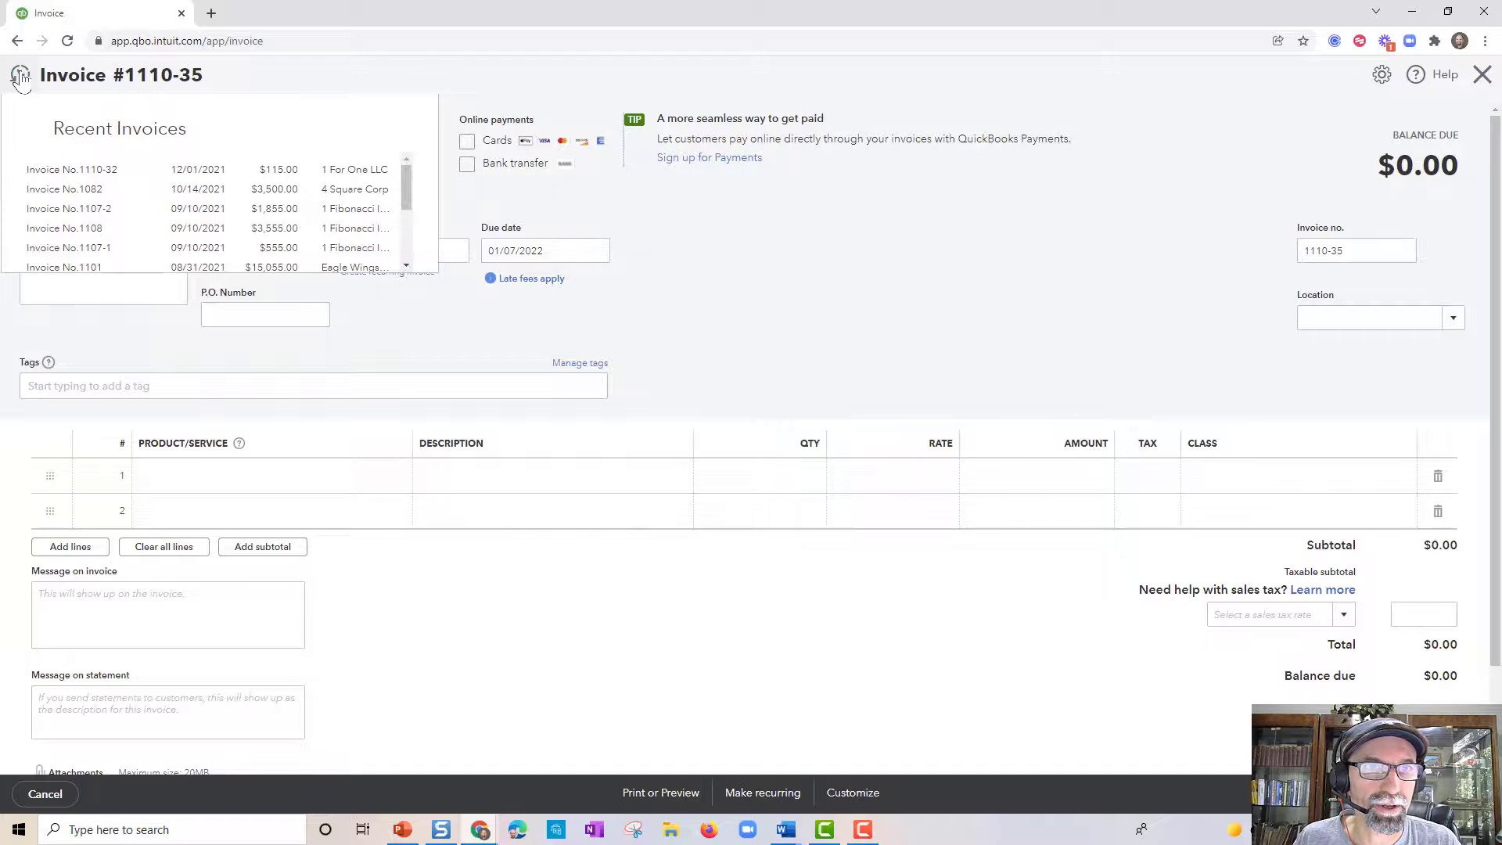
pyautogui.click(70, 190)
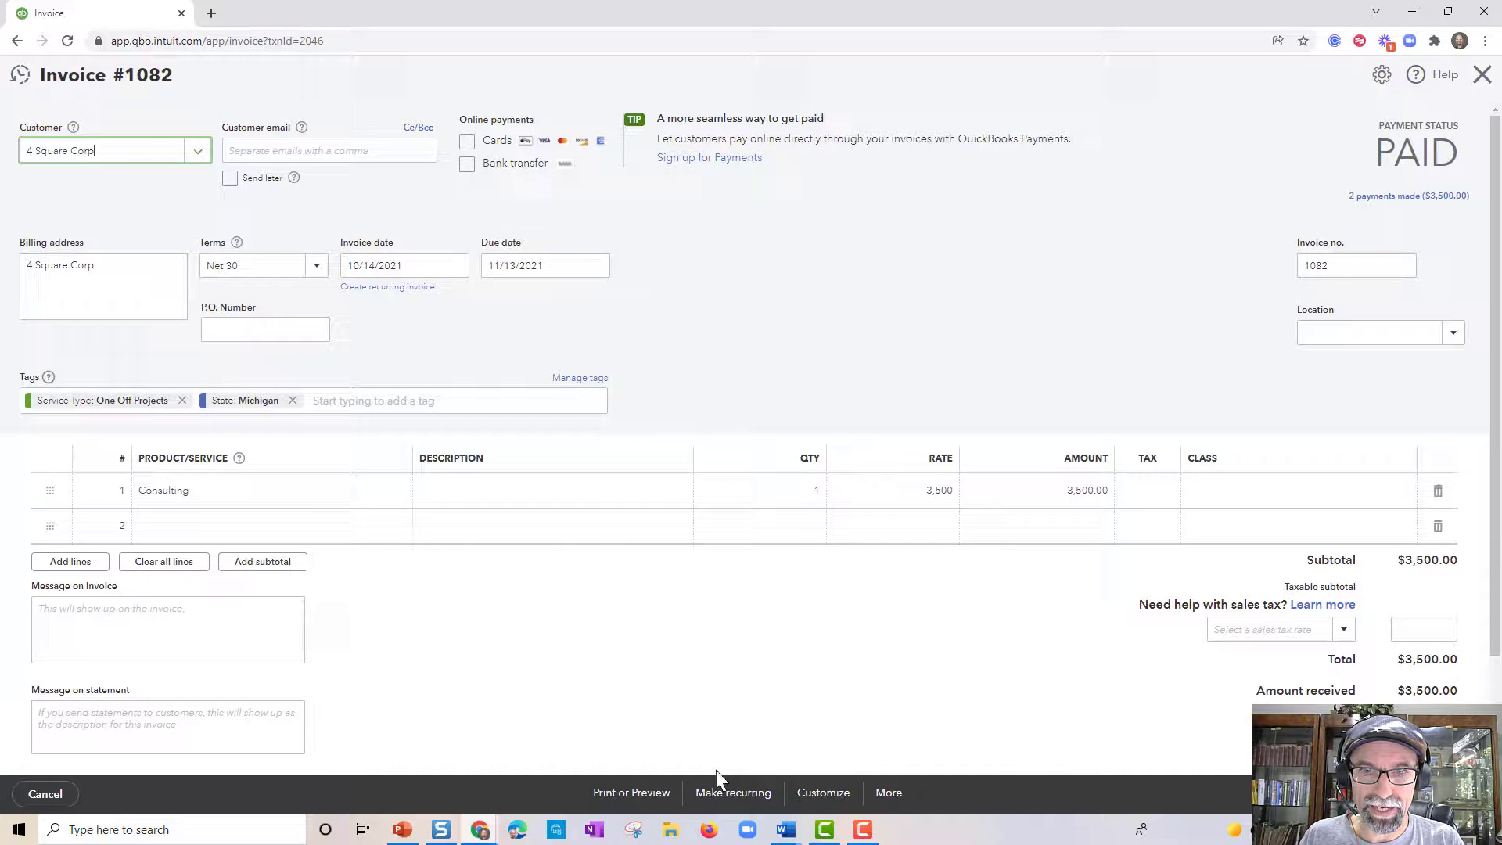
pyautogui.click(643, 806)
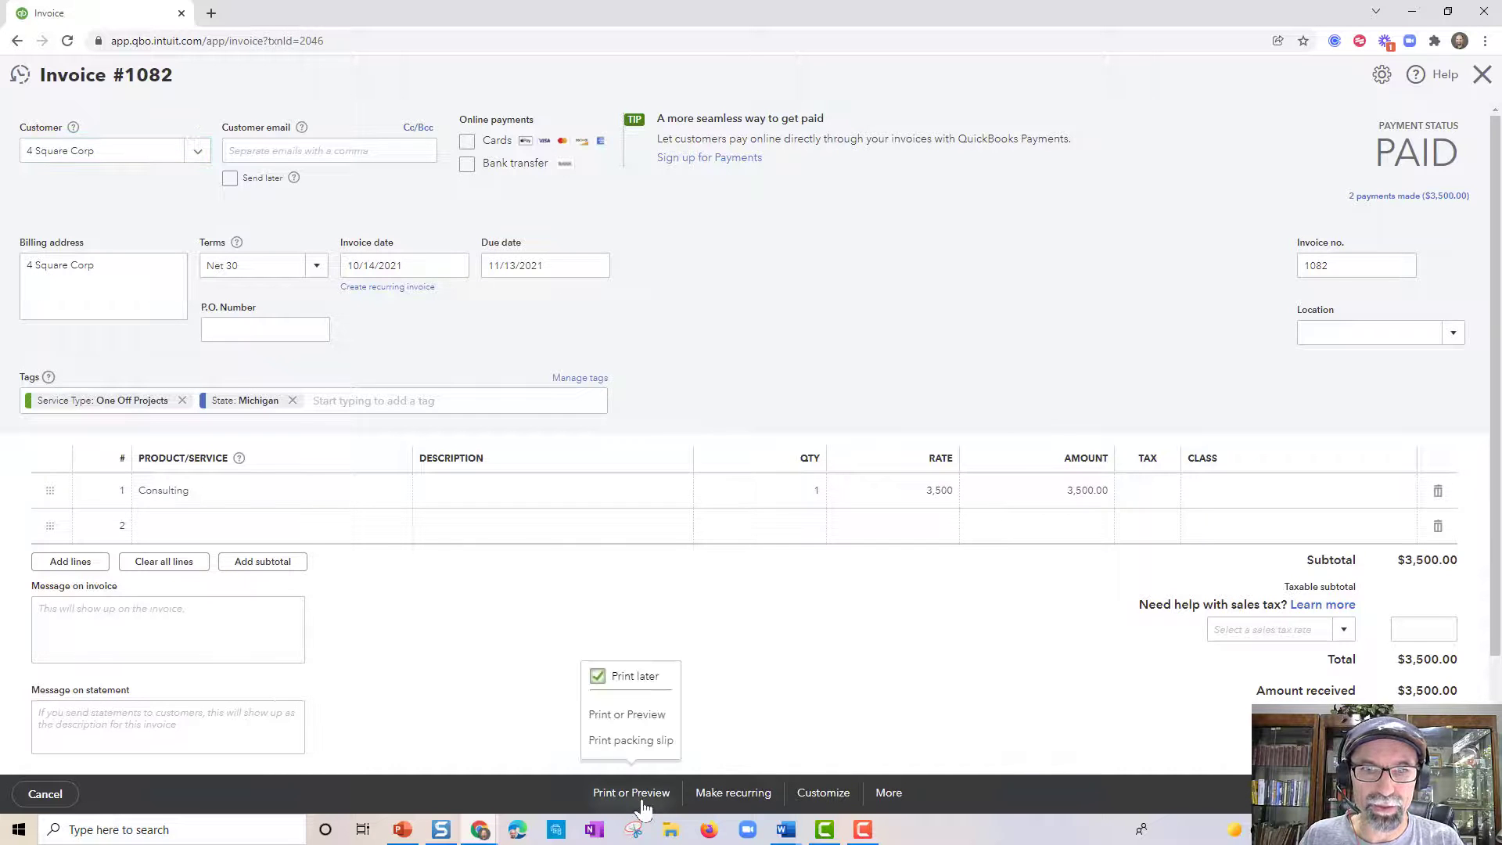
pyautogui.click(634, 714)
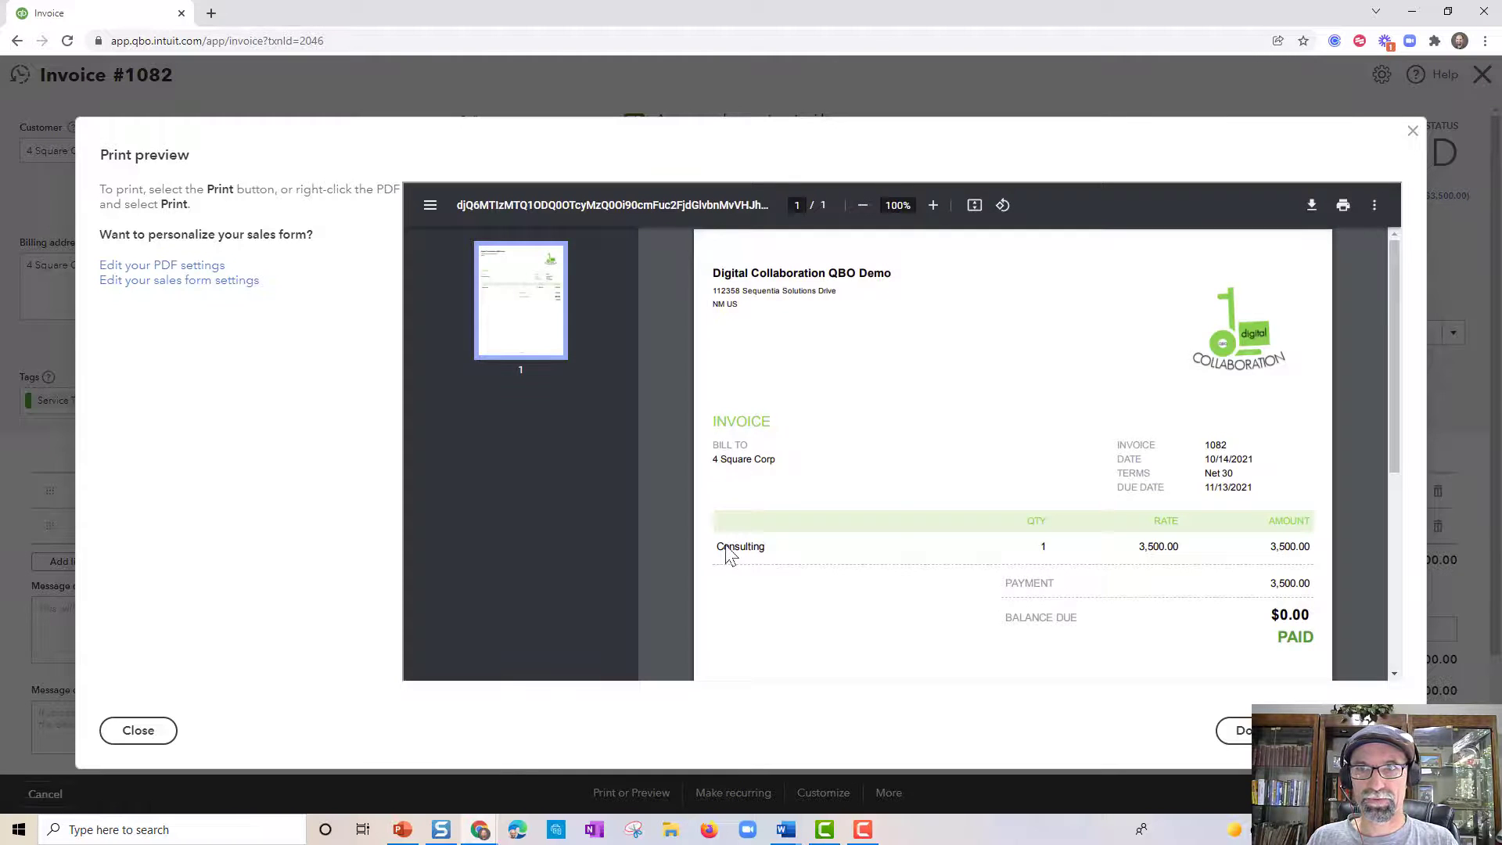
pyautogui.scroll(-5, 871, 543)
pyautogui.scroll(5, 872, 540)
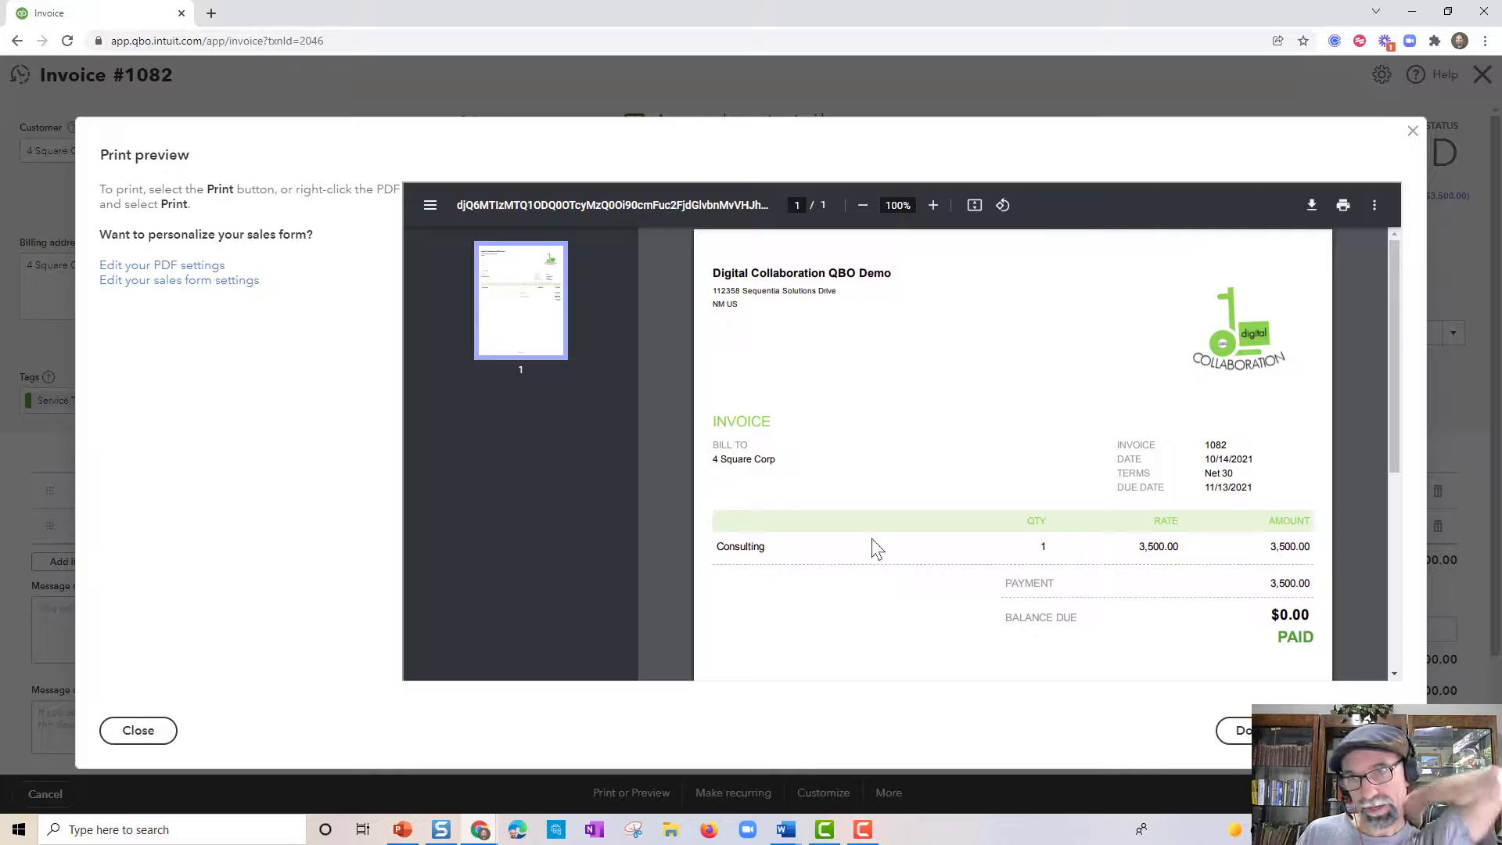
pyautogui.click(1413, 131)
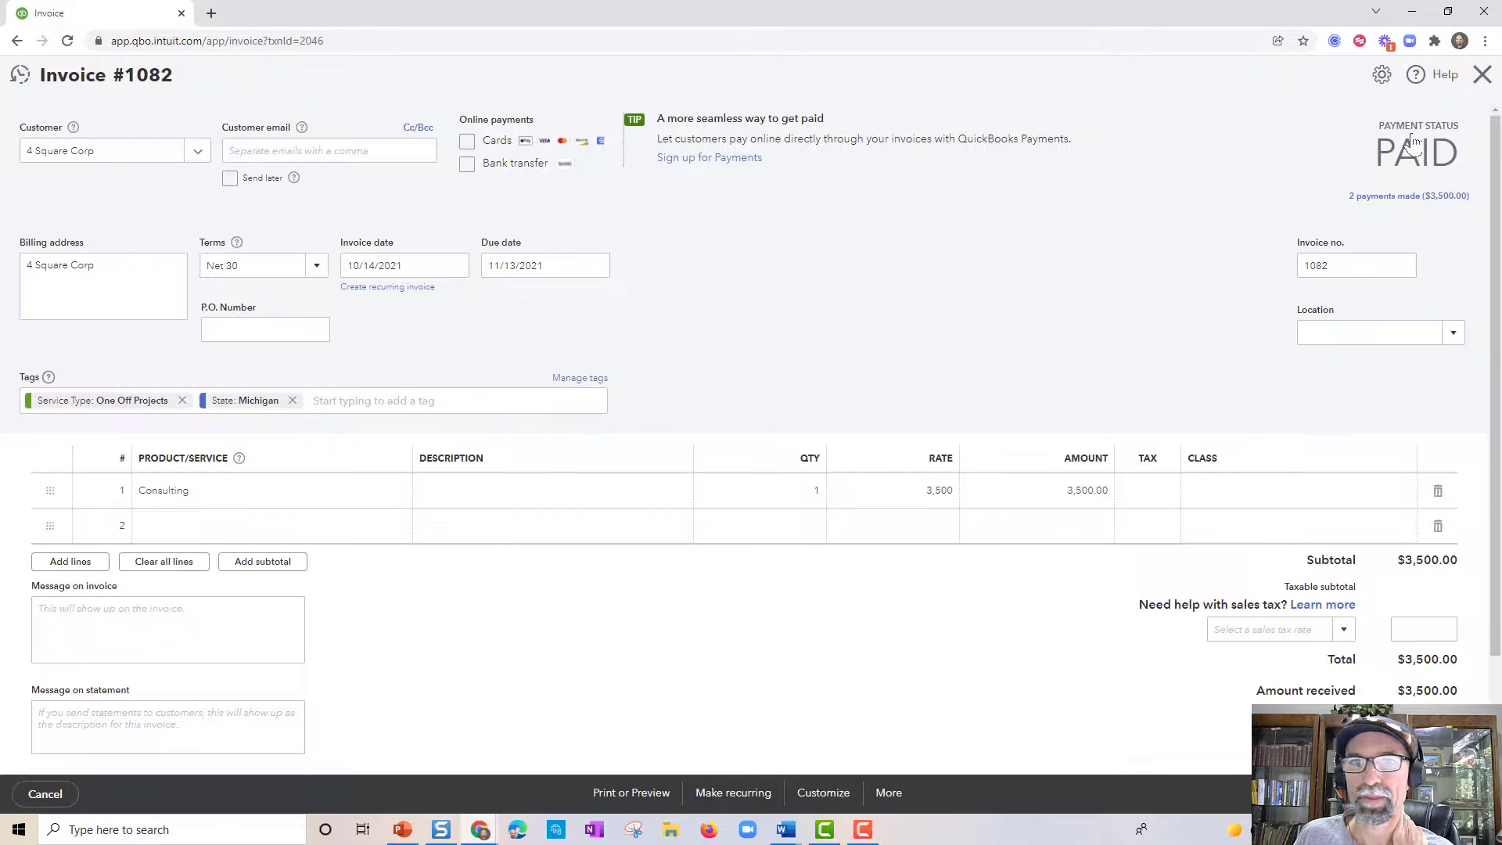
# Step: Switch invoice #1082 to the Standard template, confirm saving it, and open its print preview
pyautogui.click(831, 806)
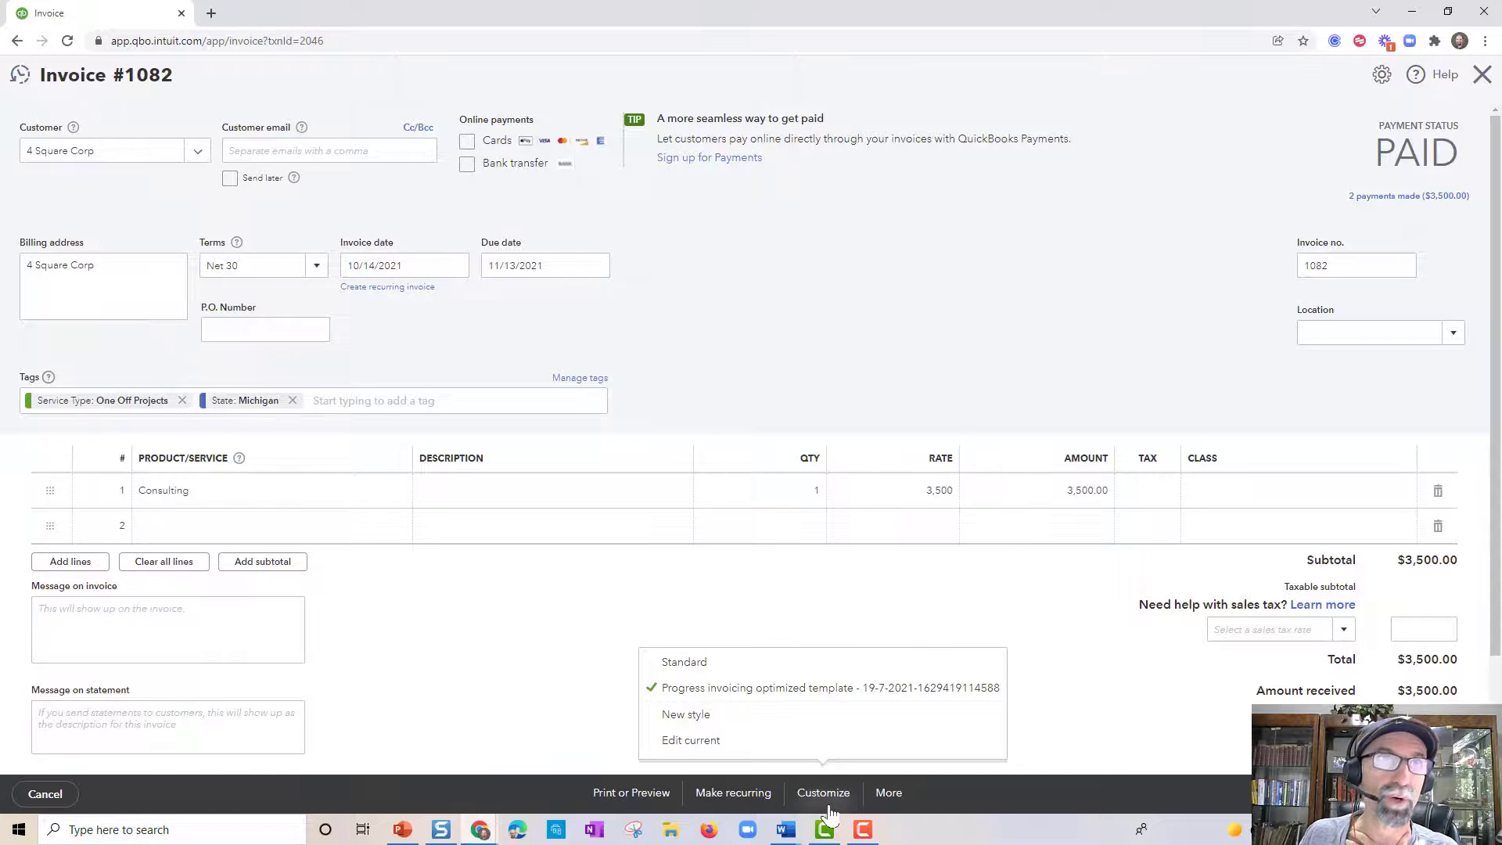
pyautogui.click(733, 667)
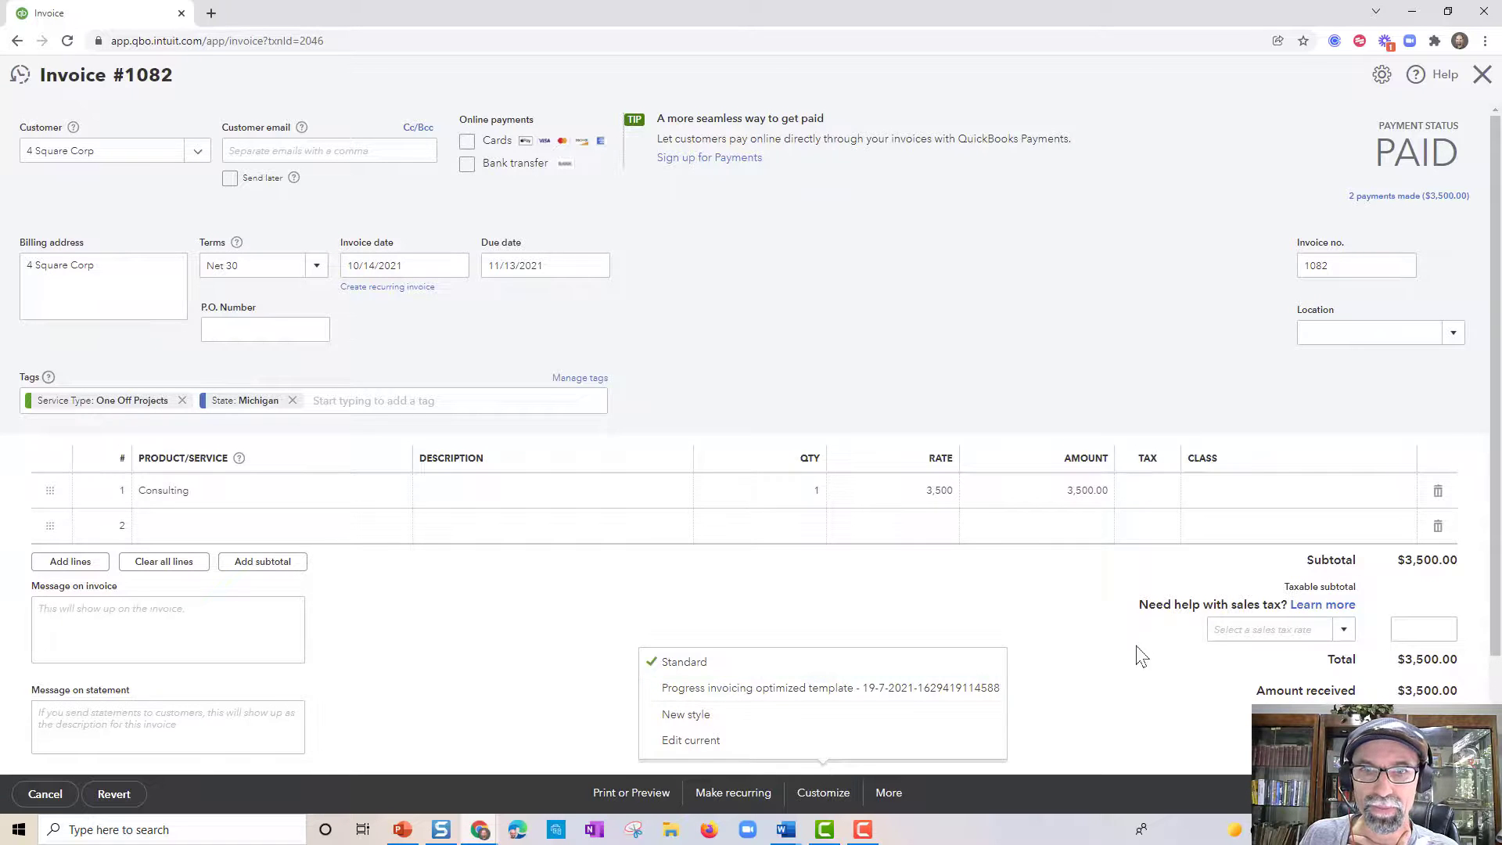
pyautogui.click(634, 793)
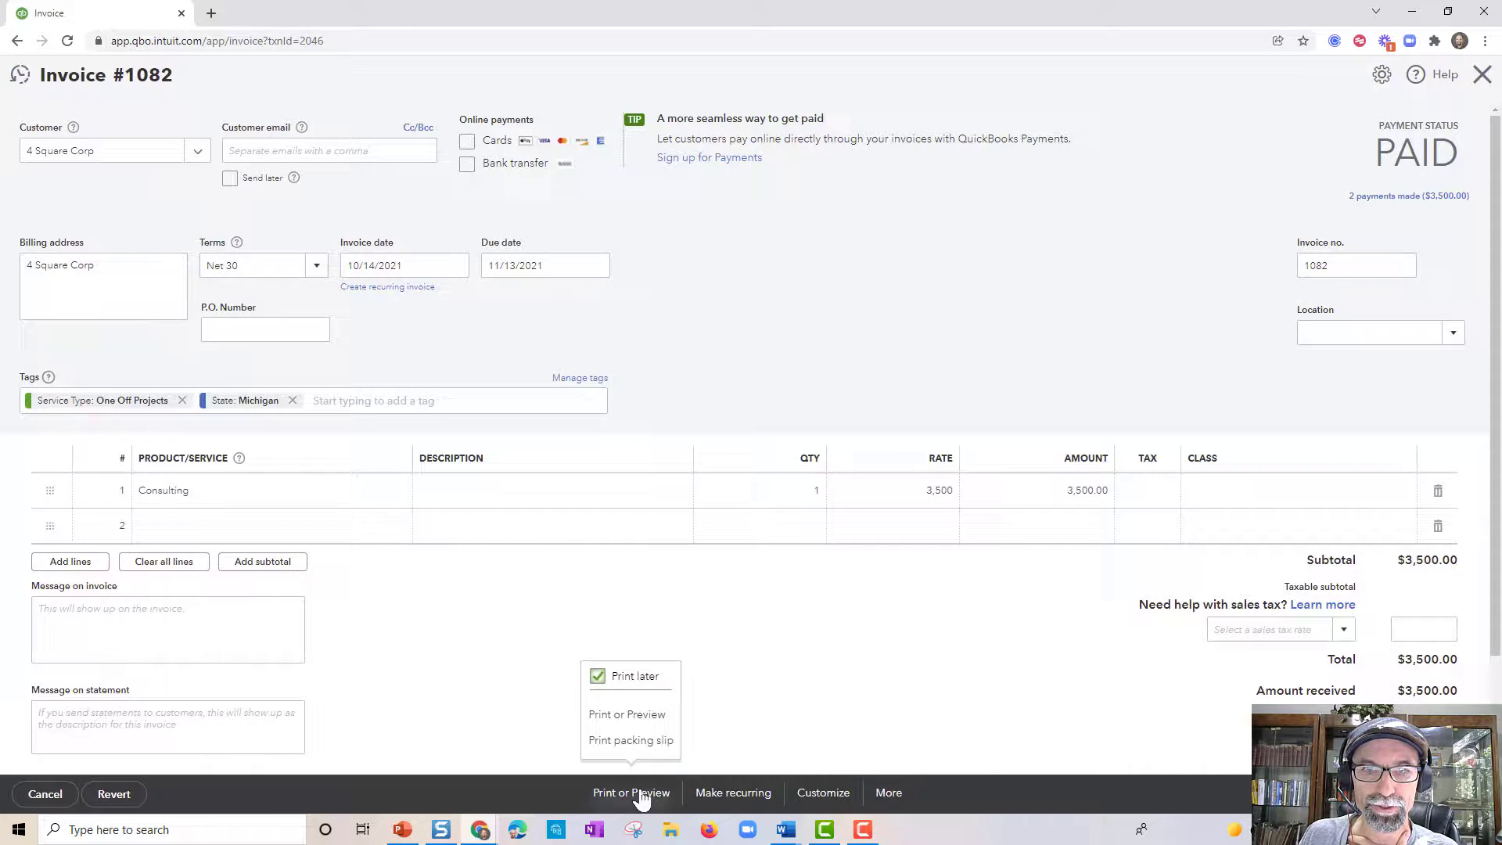
pyautogui.click(626, 715)
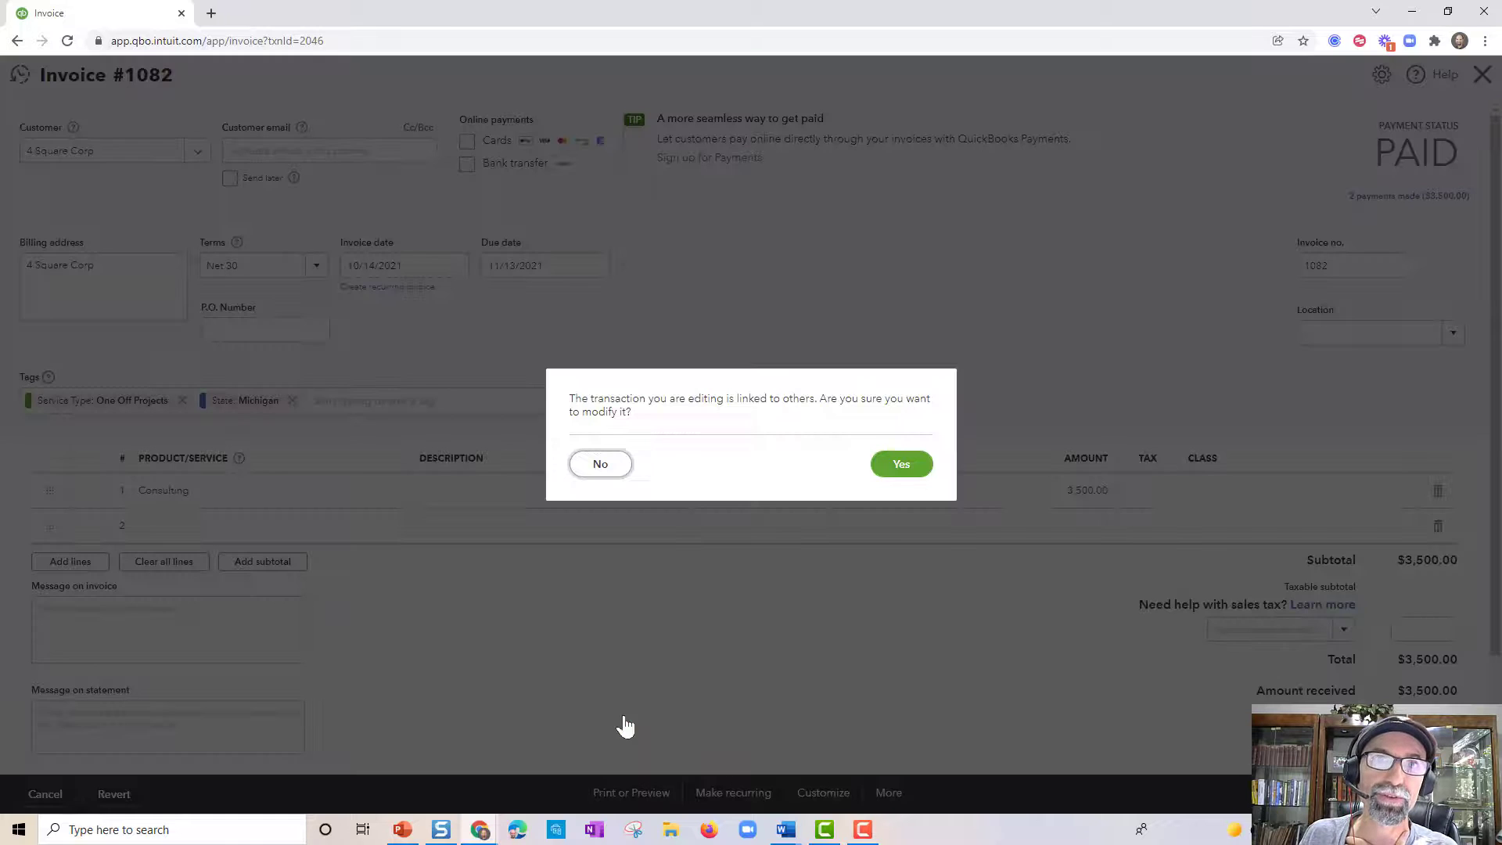
pyautogui.click(896, 465)
pyautogui.click(748, 483)
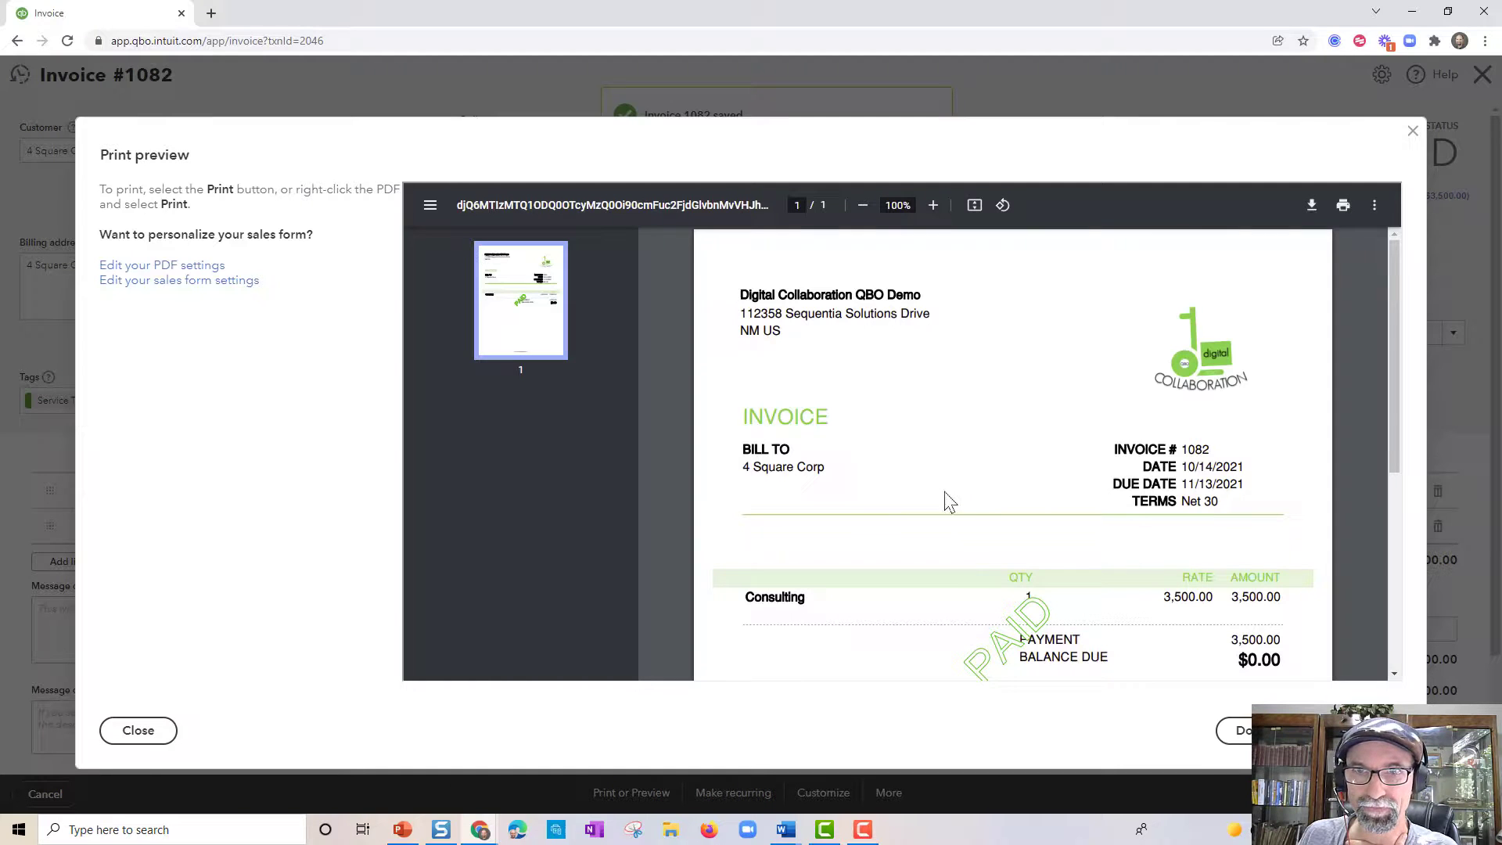
# Step: Check the footer line 'For more information call -' at the bottom of the preview
pyautogui.scroll(-5, 953, 501)
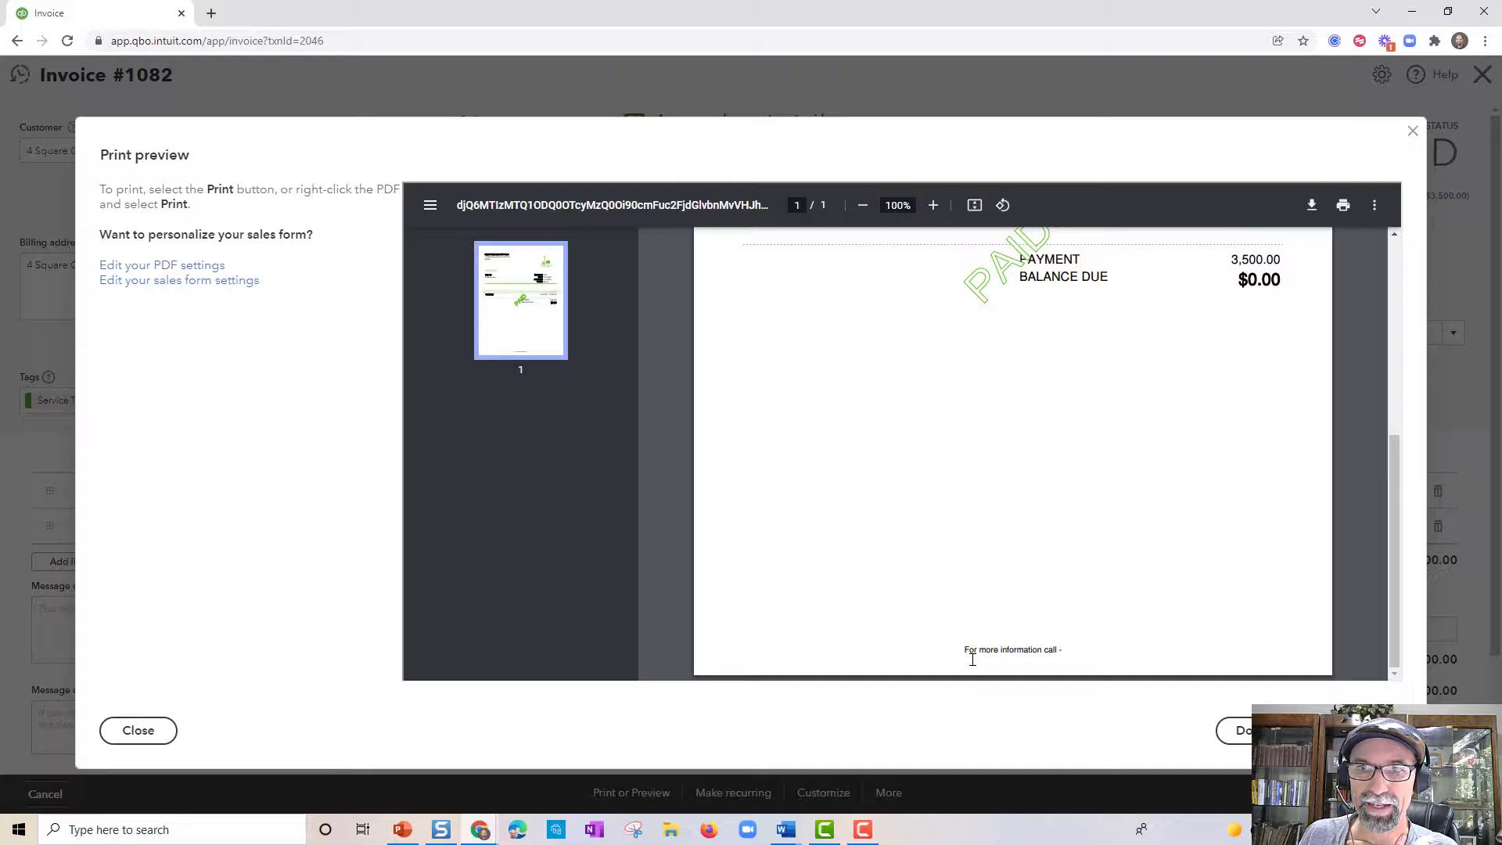
pyautogui.moveTo(965, 650)
pyautogui.mouseDown()
pyautogui.moveTo(1063, 649)
pyautogui.moveTo(969, 660)
pyautogui.mouseUp()
pyautogui.click(1063, 650)
pyautogui.click(968, 661)
pyautogui.scroll(5, 970, 595)
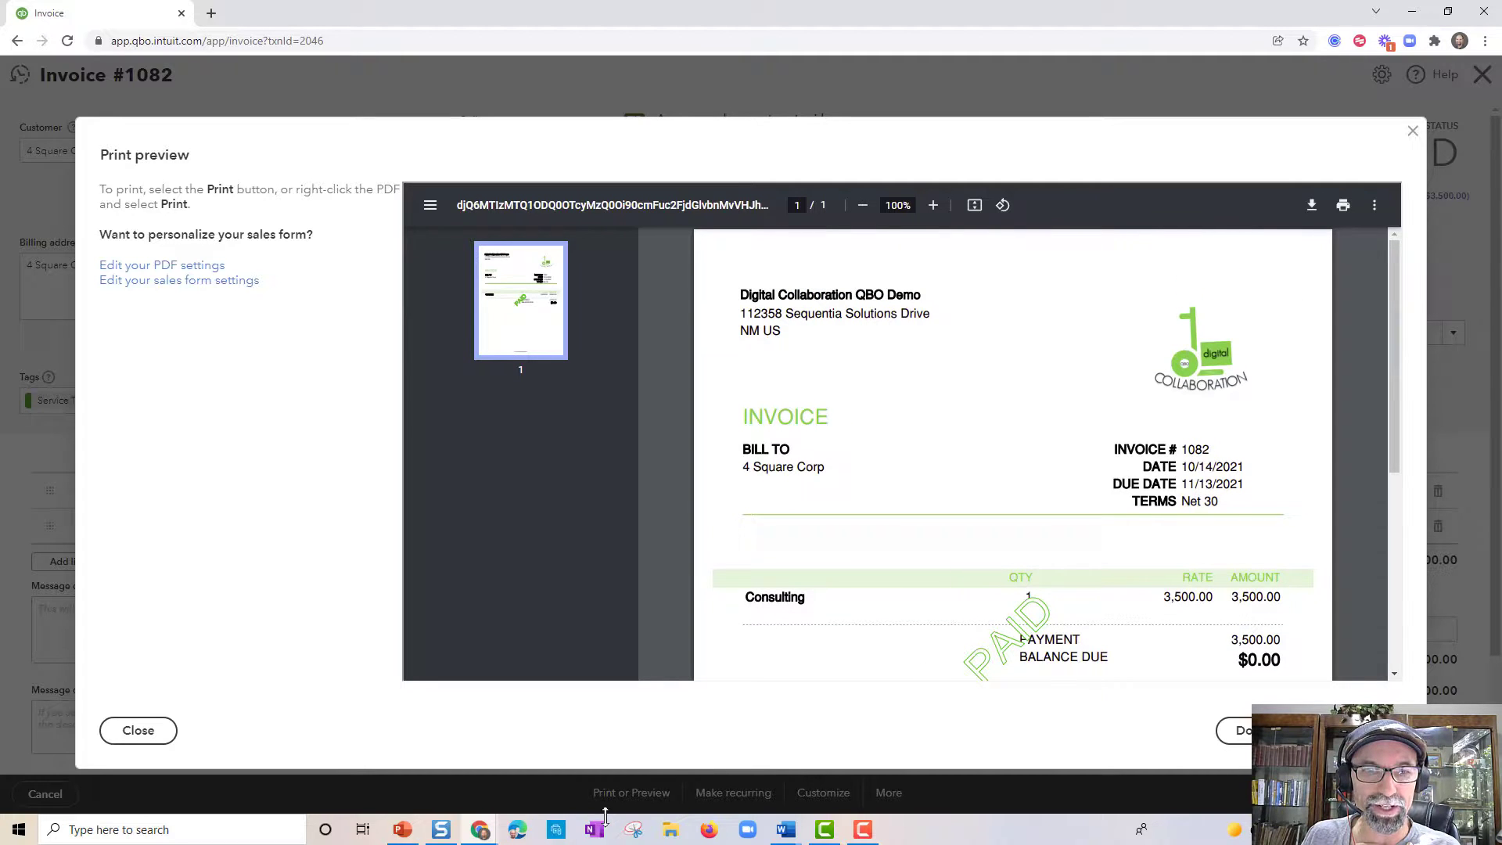
# Step: Bring the PowerPoint slide show forward and advance from the title slide to slide 2
pyautogui.click(402, 829)
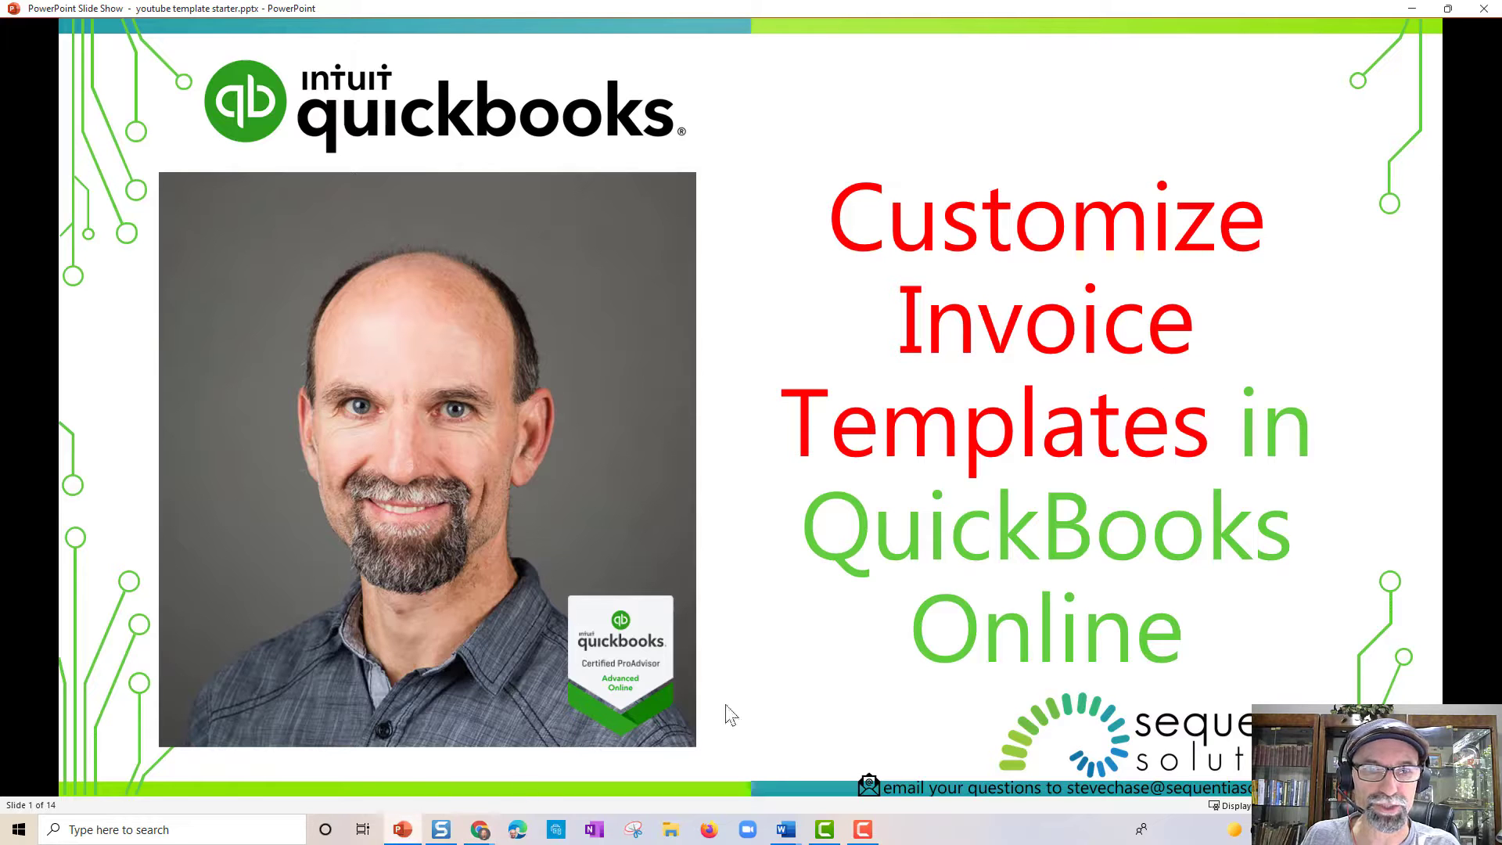
pyautogui.click(911, 692)
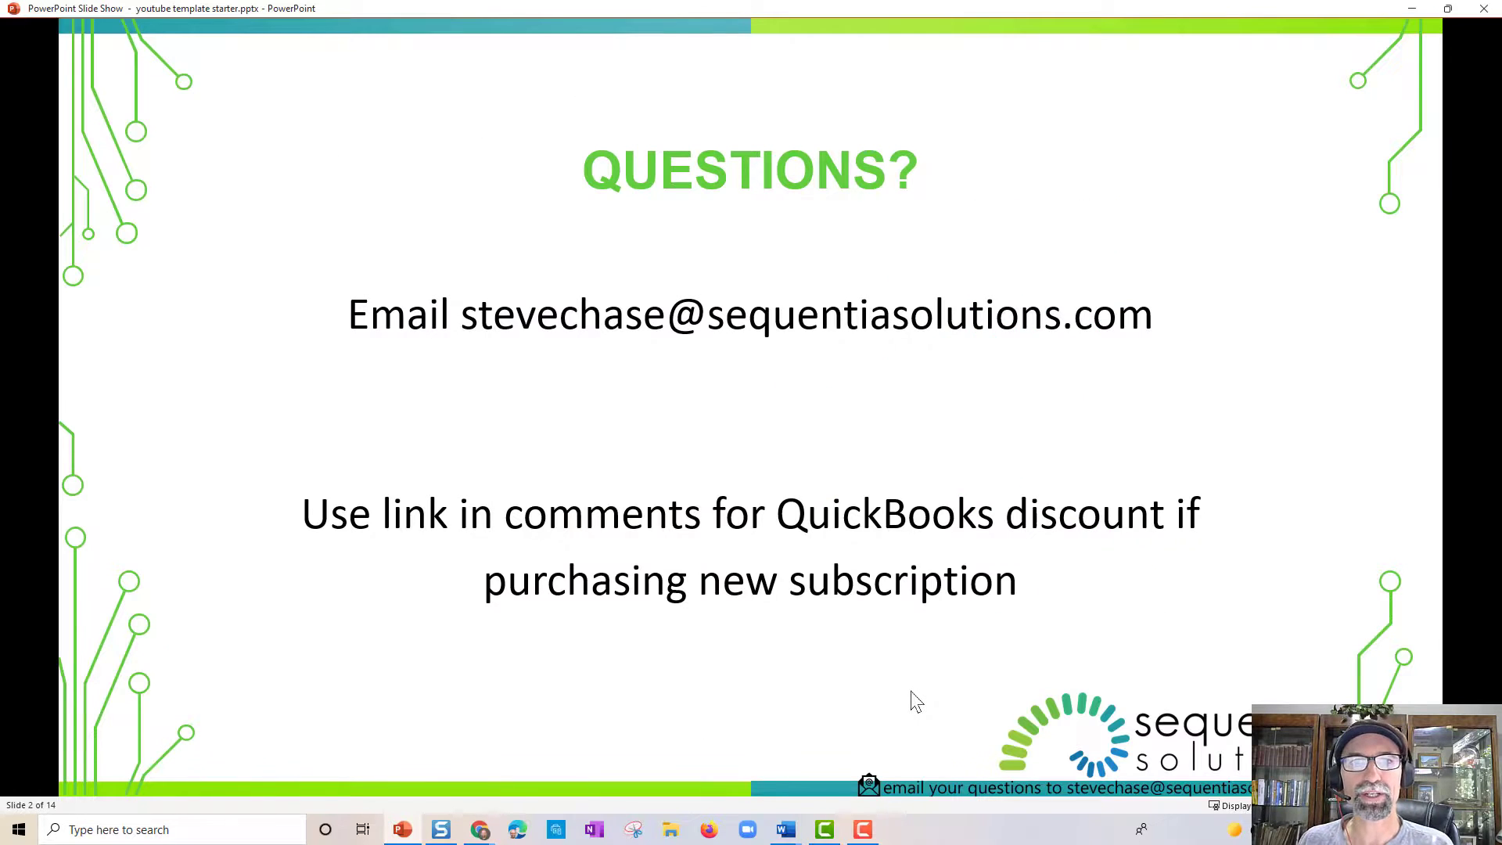